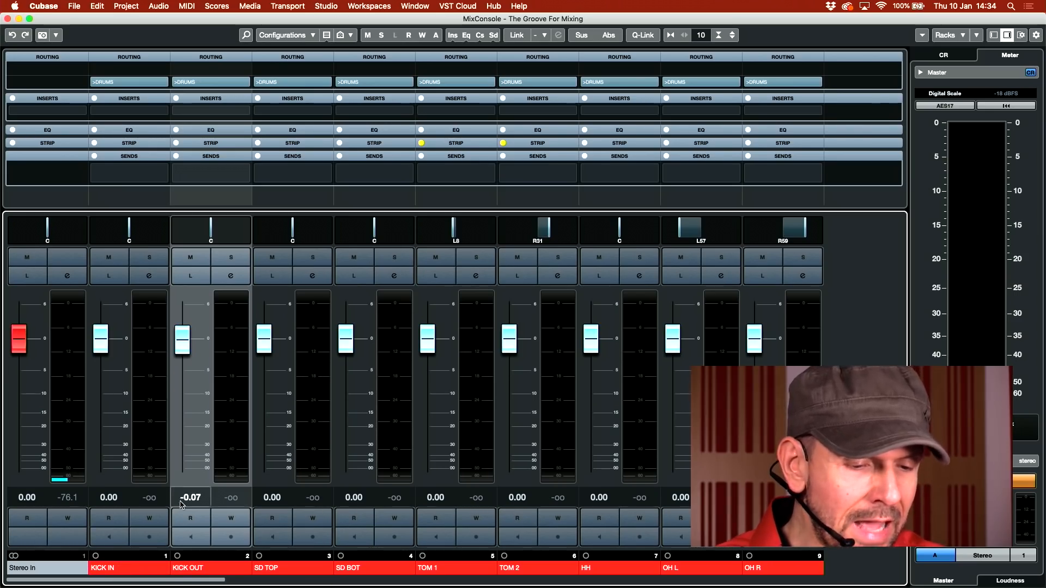
Add a mono FX channel named =KICK OUT to the KICK OUT channel, with Gem Comp76 as its effect
{"action": "right_click", "coordinate": [197, 447]}
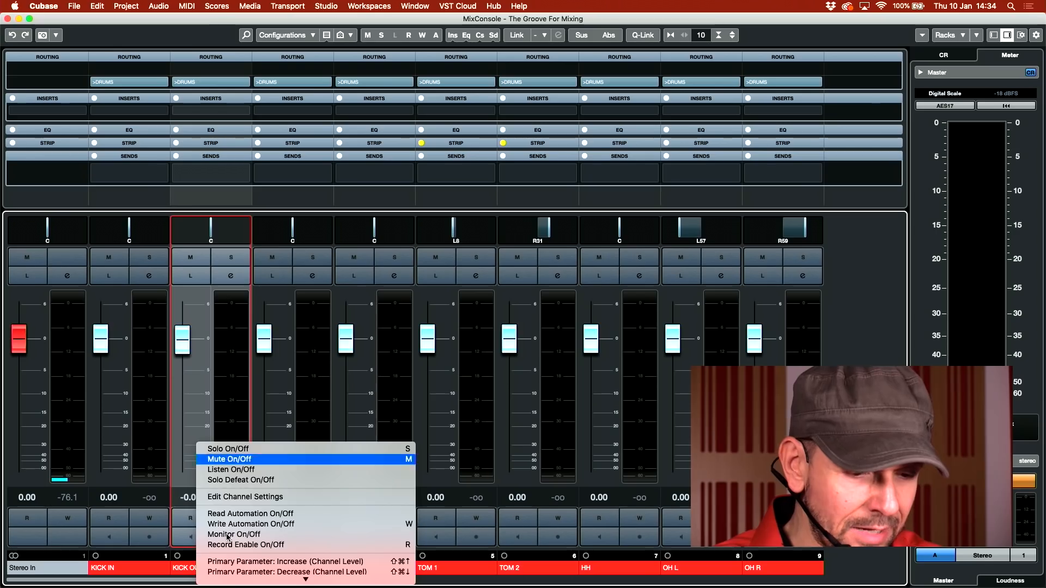
{"action": "mouse_move", "coordinate": [232, 585]}
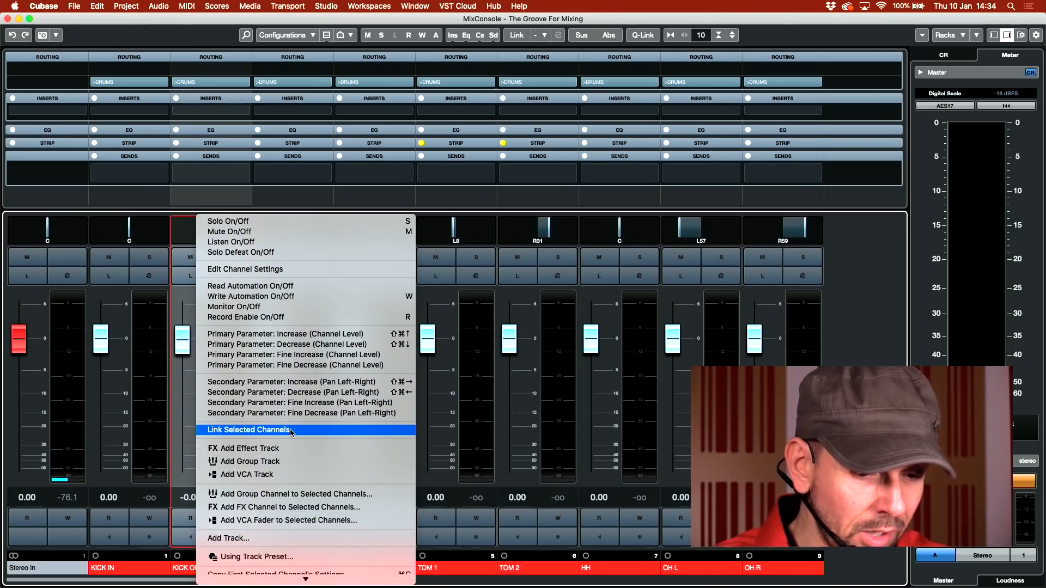
{"action": "left_click", "coordinate": [288, 508]}
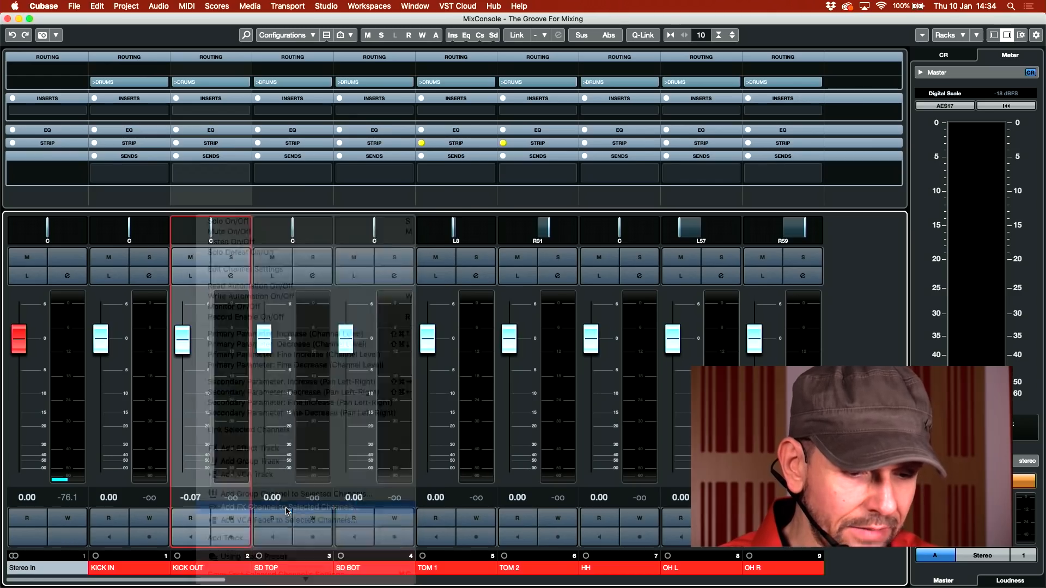
{"action": "left_click", "coordinate": [570, 179]}
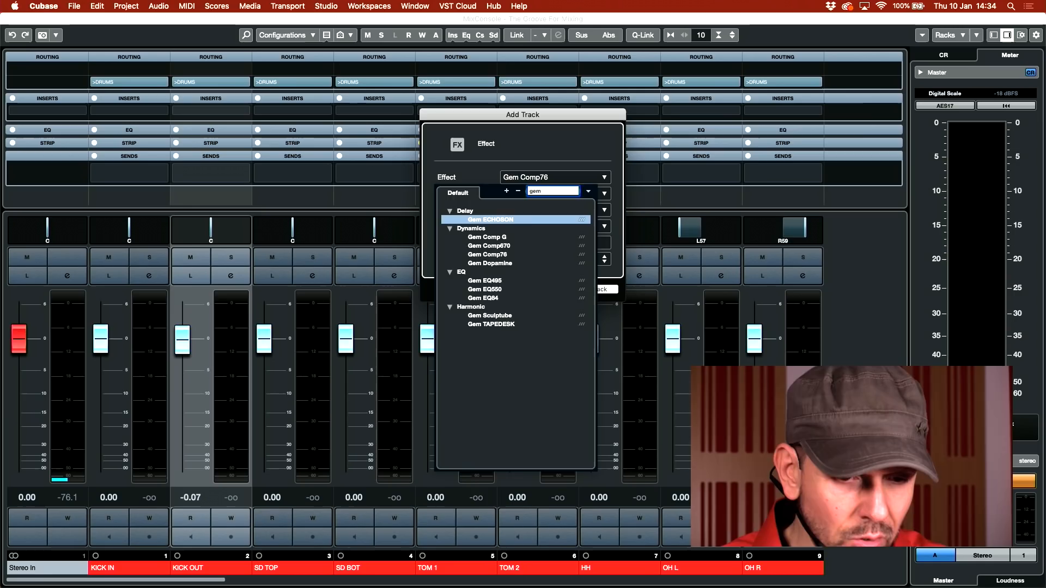
{"action": "key", "text": "Return"}
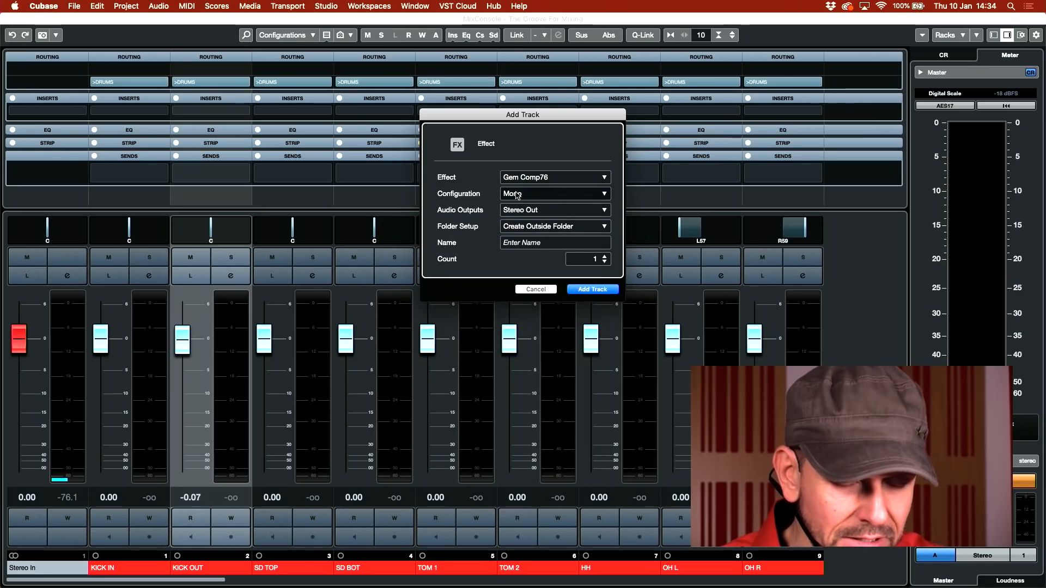
{"action": "left_click", "coordinate": [531, 246]}
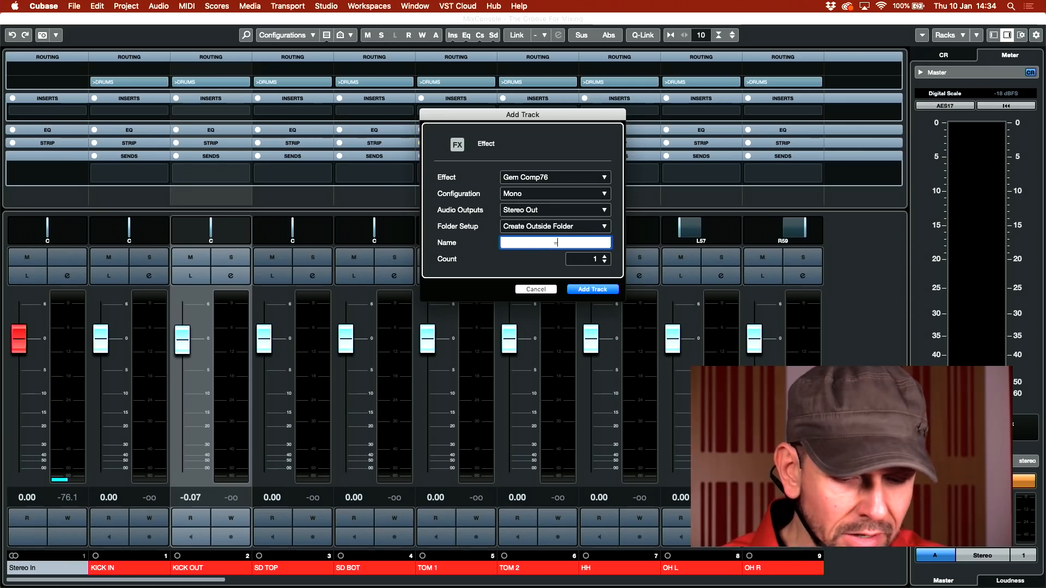
{"action": "type", "text": "=KICK OUT"}
{"action": "left_click", "coordinate": [601, 292]}
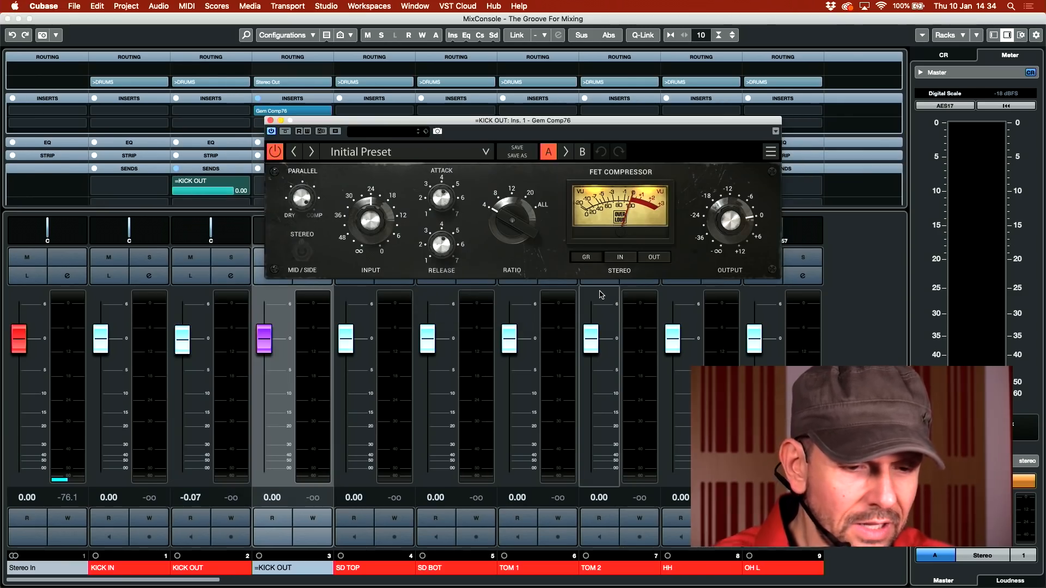
Move the compressor window clear of the =KICK OUT channel, enable Listen on that channel and start playback
{"action": "left_click_drag", "start_coordinate": [409, 124], "coordinate": [499, 97]}
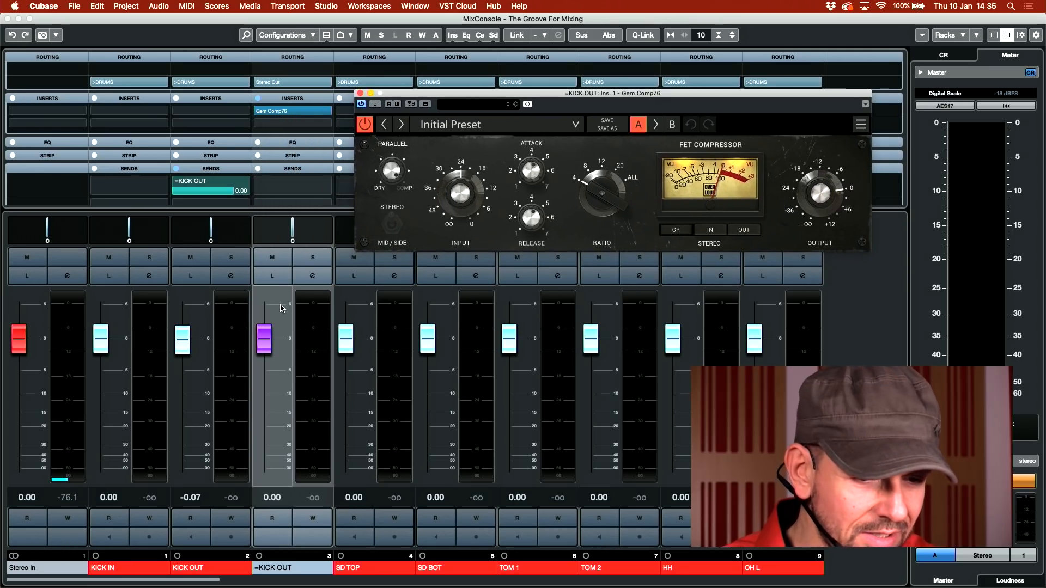
{"action": "left_click", "coordinate": [272, 275]}
{"action": "key", "text": "space"}
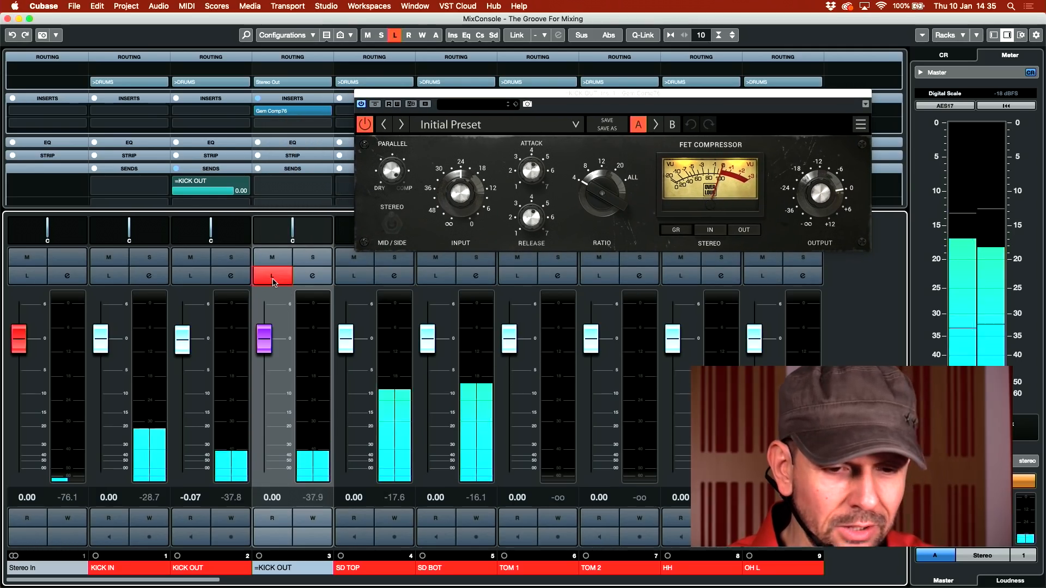
Drive the Gem Comp76 hard by raising its input and setting its ratio to ALL
{"action": "left_click_drag", "start_coordinate": [461, 196], "coordinate": [462, 150]}
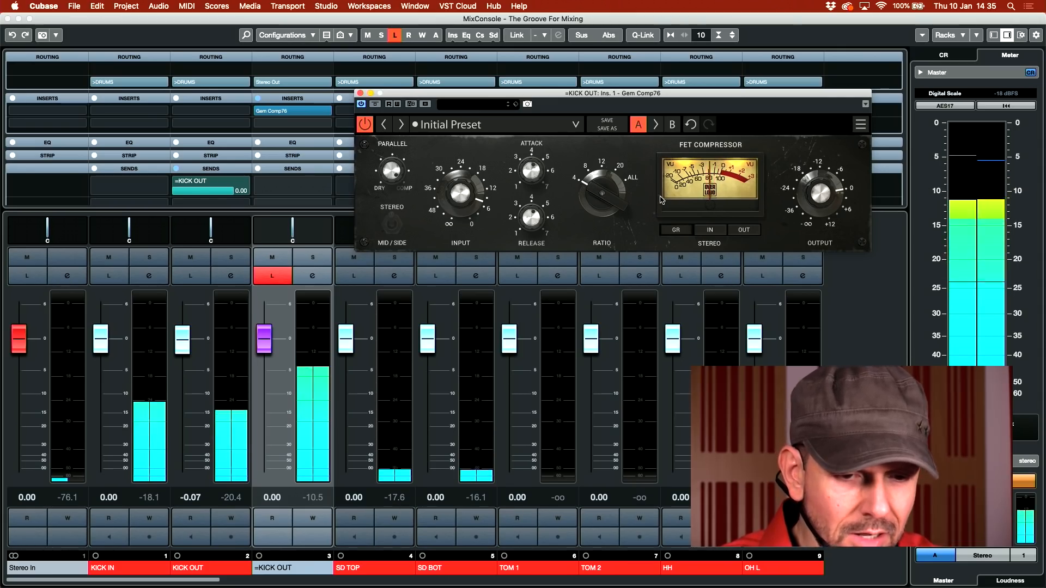
{"action": "left_click_drag", "start_coordinate": [601, 192], "coordinate": [601, 162]}
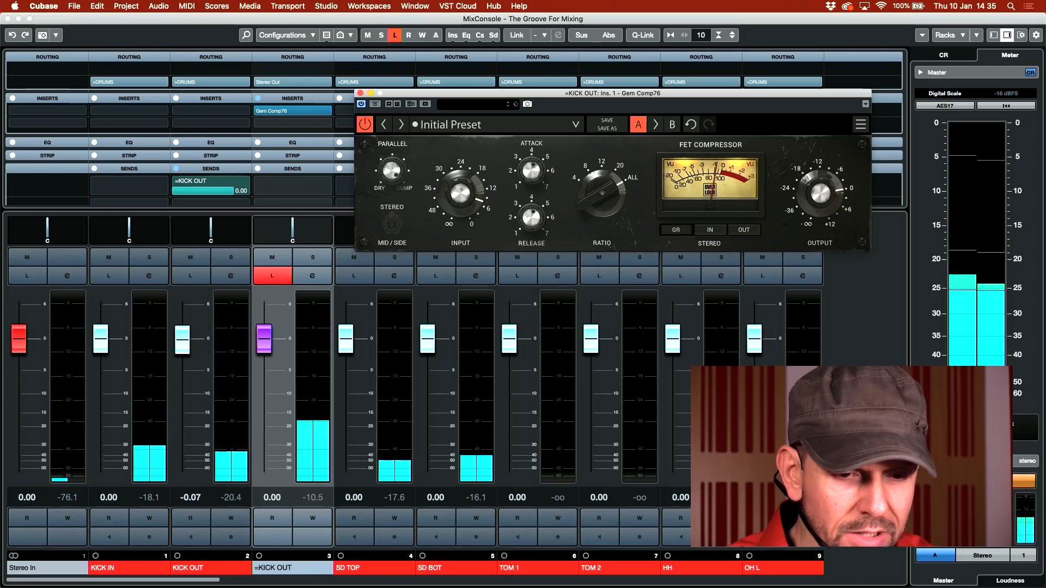
{"action": "left_click_drag", "start_coordinate": [464, 198], "coordinate": [464, 188]}
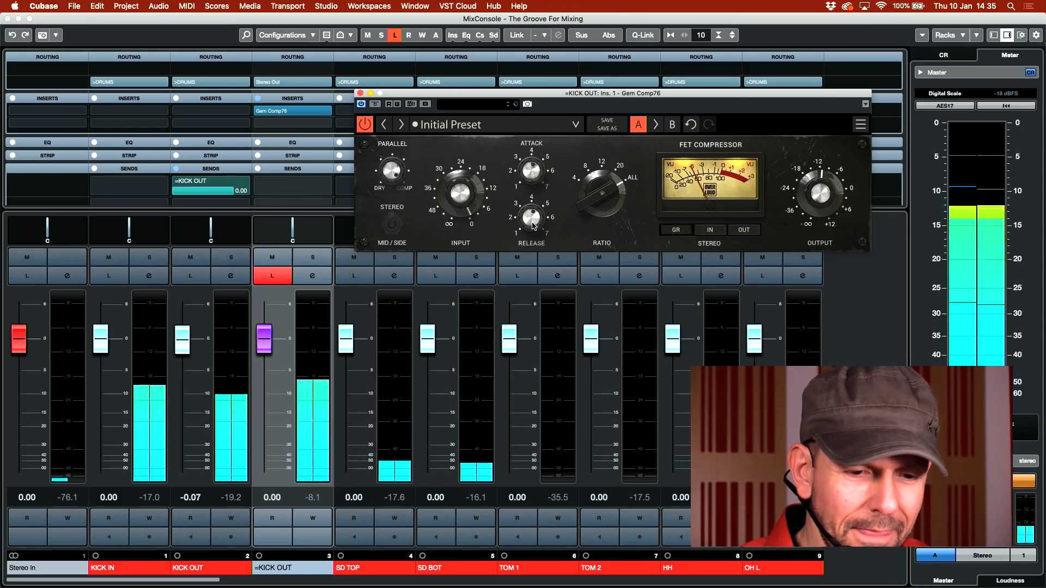
Compare the =KICK OUT sound with Gem Comp76 bypassed and active
{"action": "left_click", "coordinate": [376, 104]}
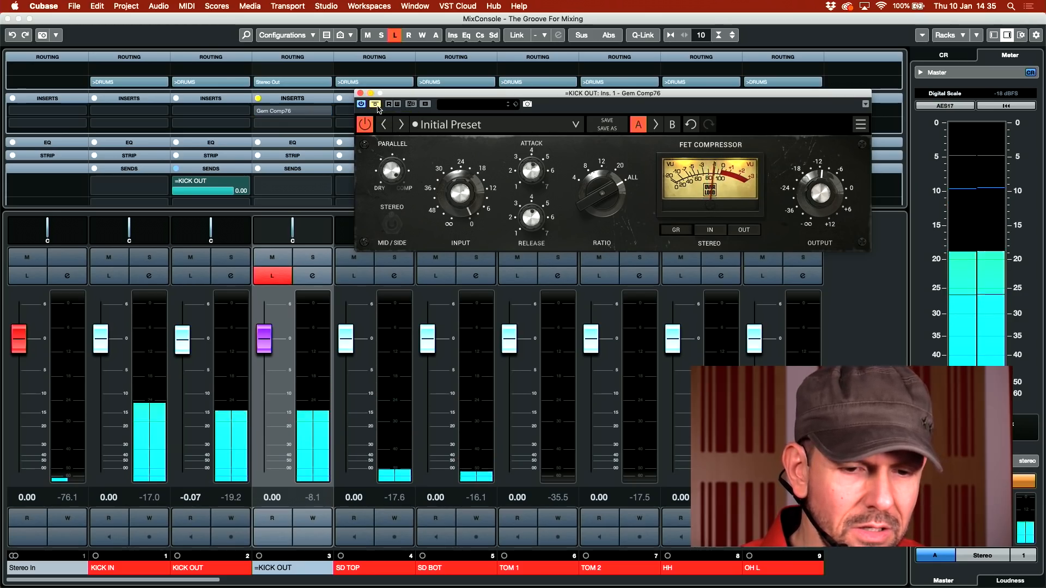
{"action": "left_click", "coordinate": [376, 104]}
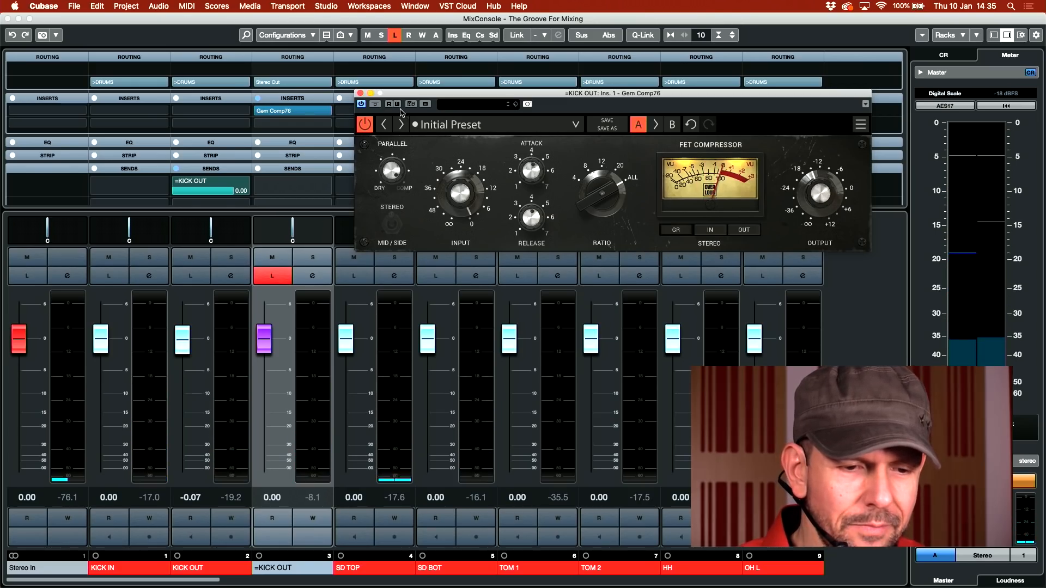
{"action": "left_click", "coordinate": [375, 105]}
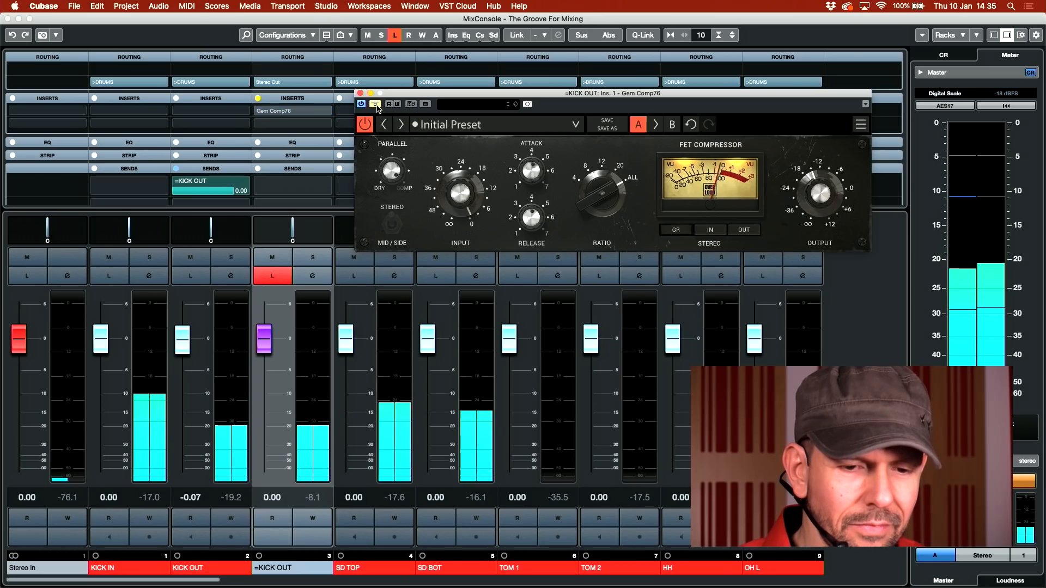
{"action": "left_click", "coordinate": [376, 105]}
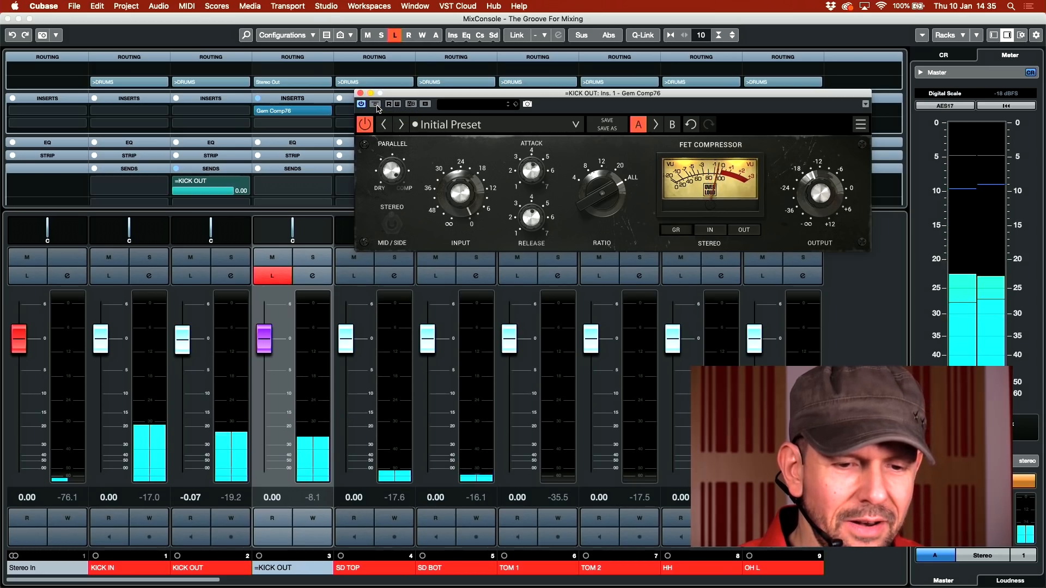
{"action": "left_click", "coordinate": [375, 104]}
{"action": "left_click", "coordinate": [376, 104]}
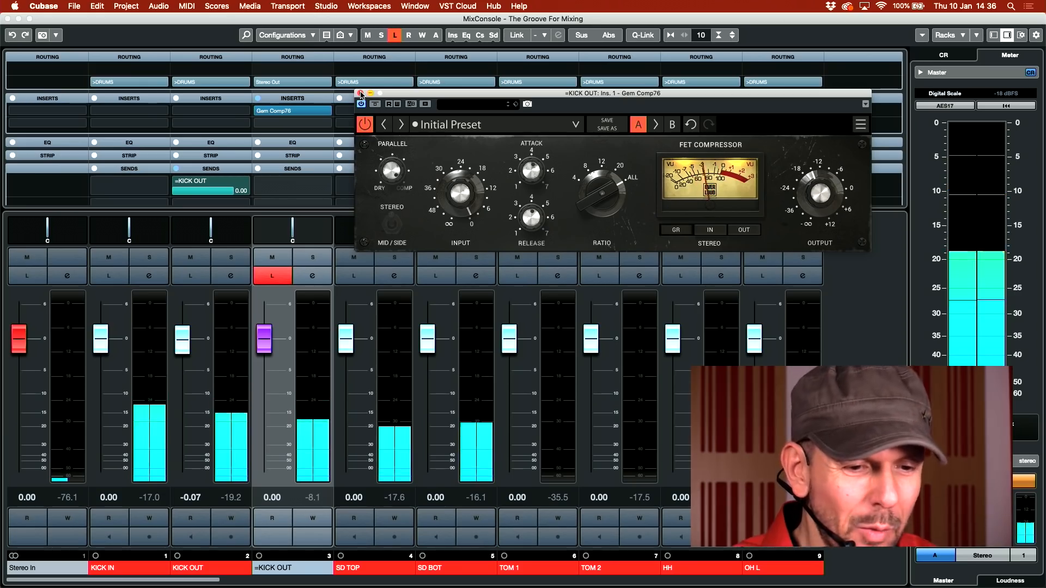
Close the compressor and load Gem EQ84 in the second insert slot of =KICK OUT
{"action": "left_click", "coordinate": [360, 93]}
{"action": "left_click", "coordinate": [325, 123]}
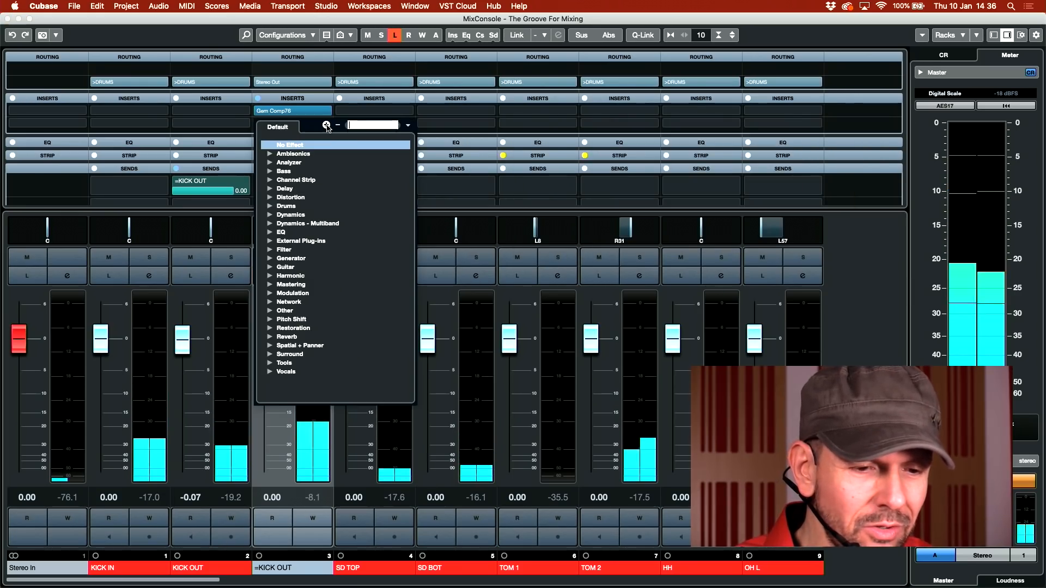
{"action": "left_click", "coordinate": [326, 125]}
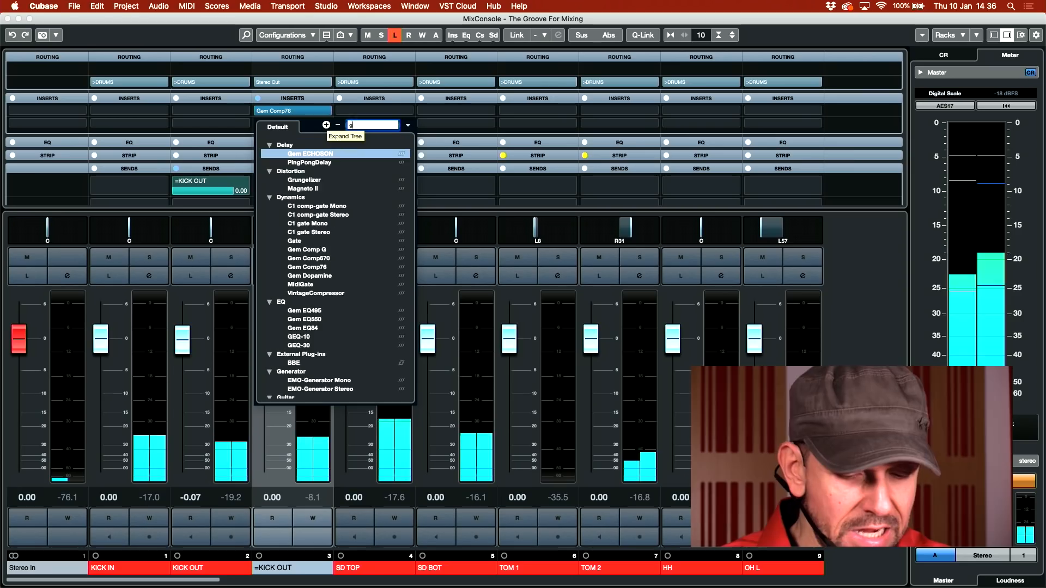
{"action": "type", "text": "gem"}
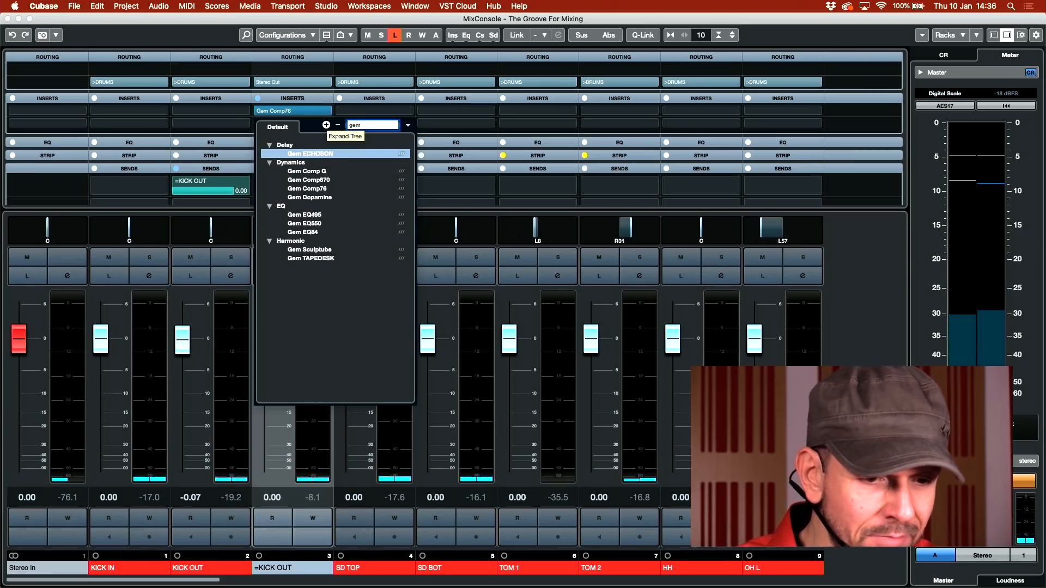
{"action": "left_click", "coordinate": [314, 232]}
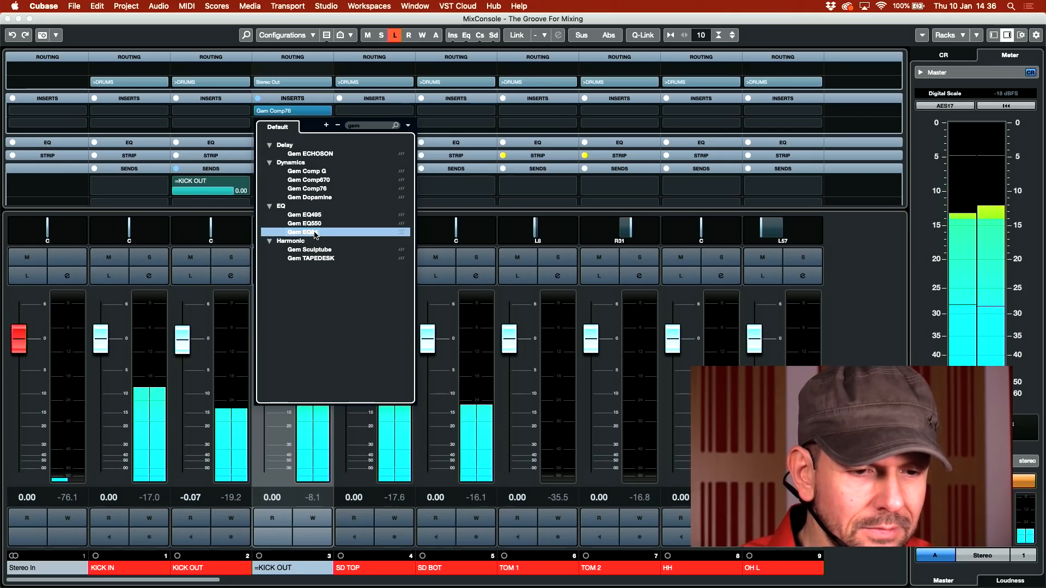
{"action": "left_click", "coordinate": [315, 233]}
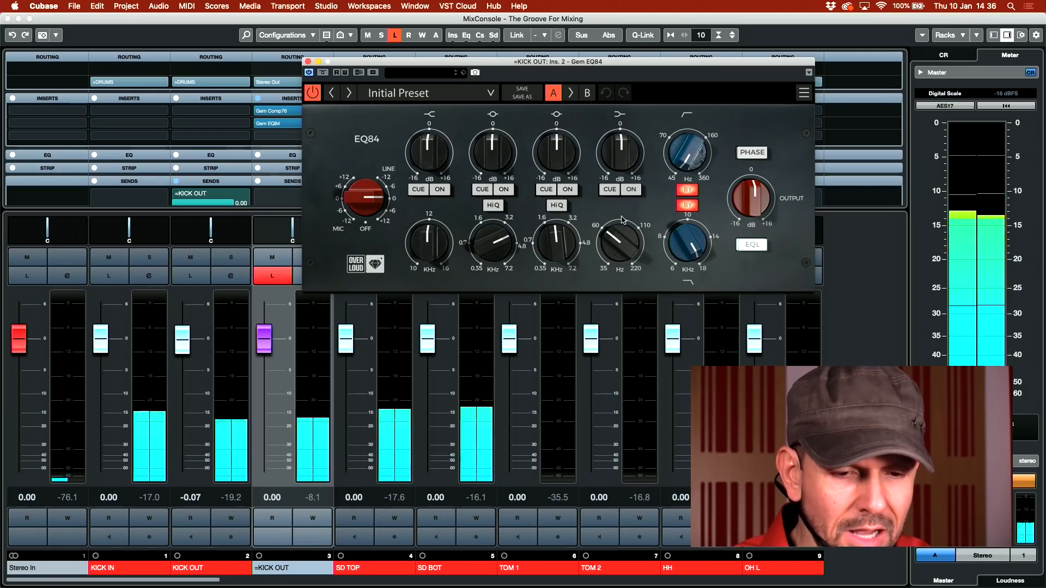
Enable the low shelf band in Gem EQ84, boost its gain strongly and set its frequency slightly above 60 Hz
{"action": "left_click", "coordinate": [631, 191]}
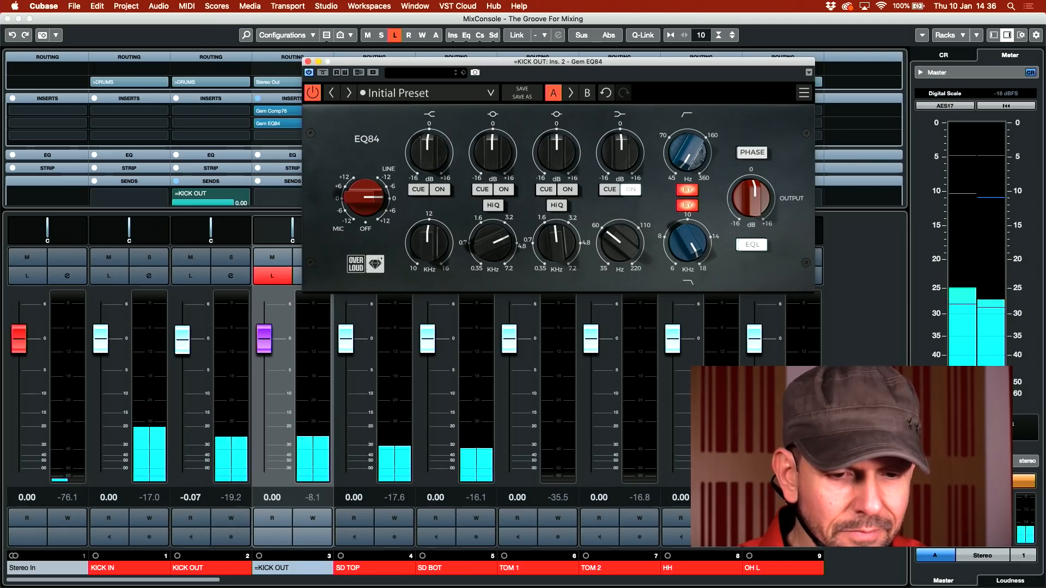
{"action": "left_click_drag", "start_coordinate": [622, 164], "coordinate": [623, 119]}
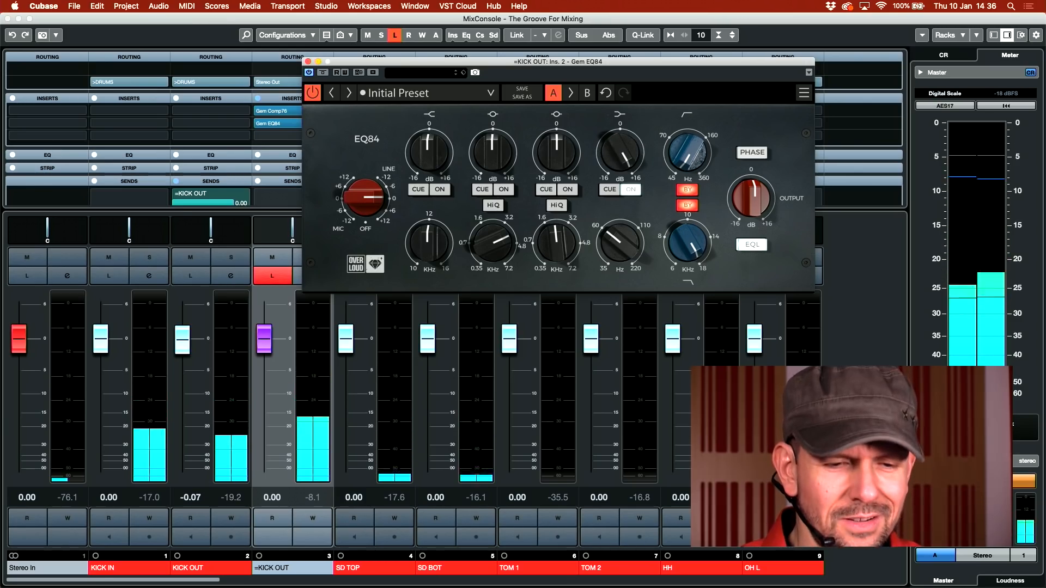
{"action": "mouse_move", "coordinate": [620, 251]}
{"action": "left_mouse_down"}
{"action": "mouse_move", "coordinate": [620, 226]}
{"action": "mouse_move", "coordinate": [619, 262]}
{"action": "mouse_move", "coordinate": [620, 245]}
{"action": "left_mouse_up"}
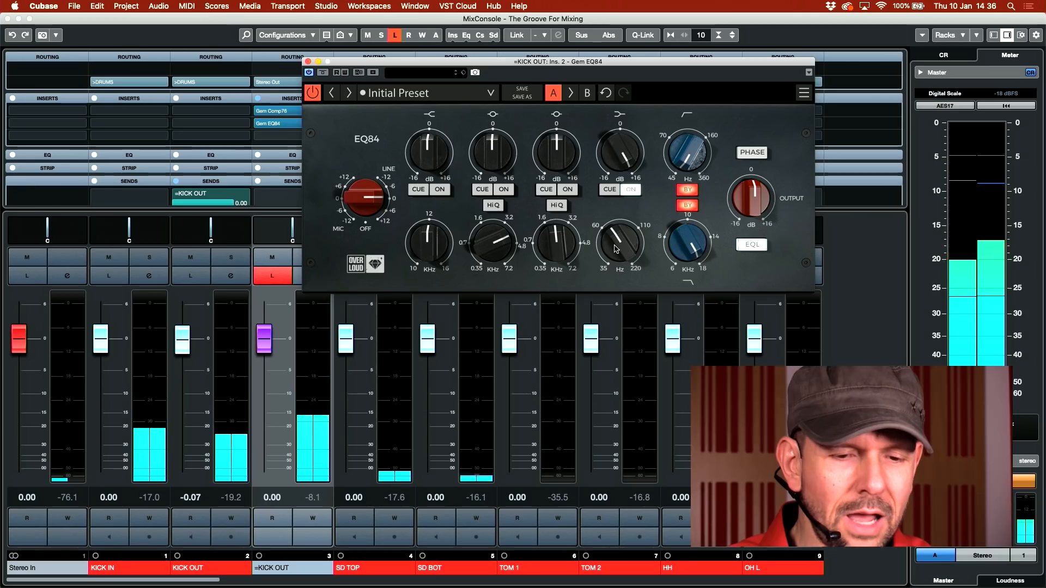
Compare the =KICK OUT sound with Gem EQ84 bypassed and active, and close the equalizer
{"action": "left_click", "coordinate": [323, 73]}
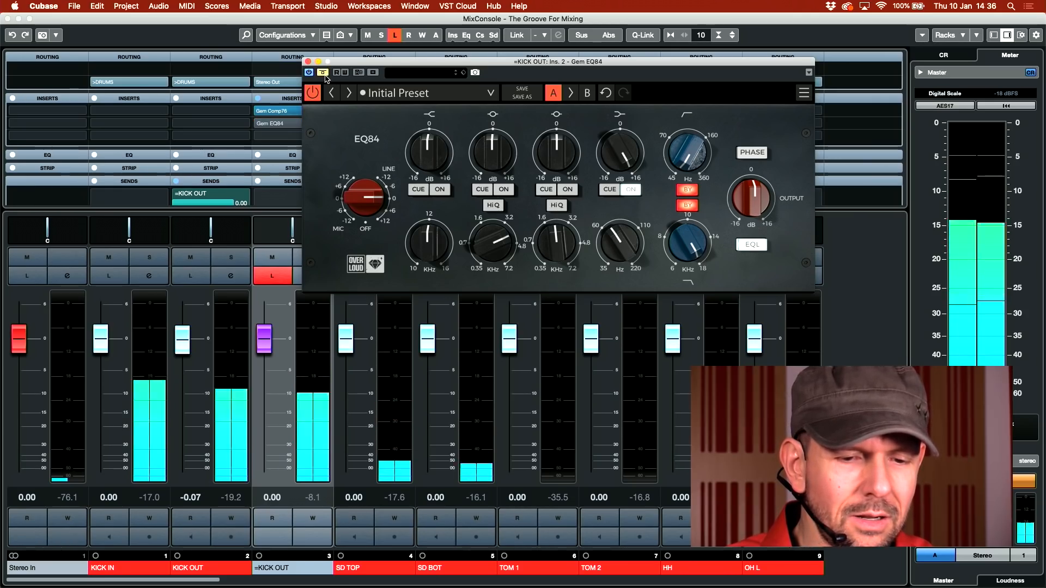
{"action": "left_click", "coordinate": [323, 73]}
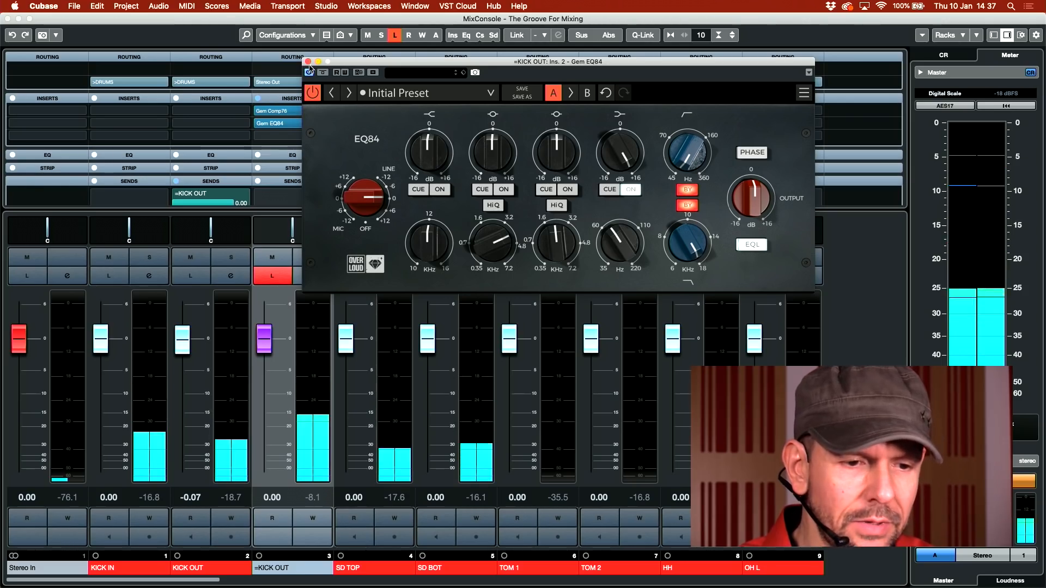
{"action": "left_click", "coordinate": [308, 62]}
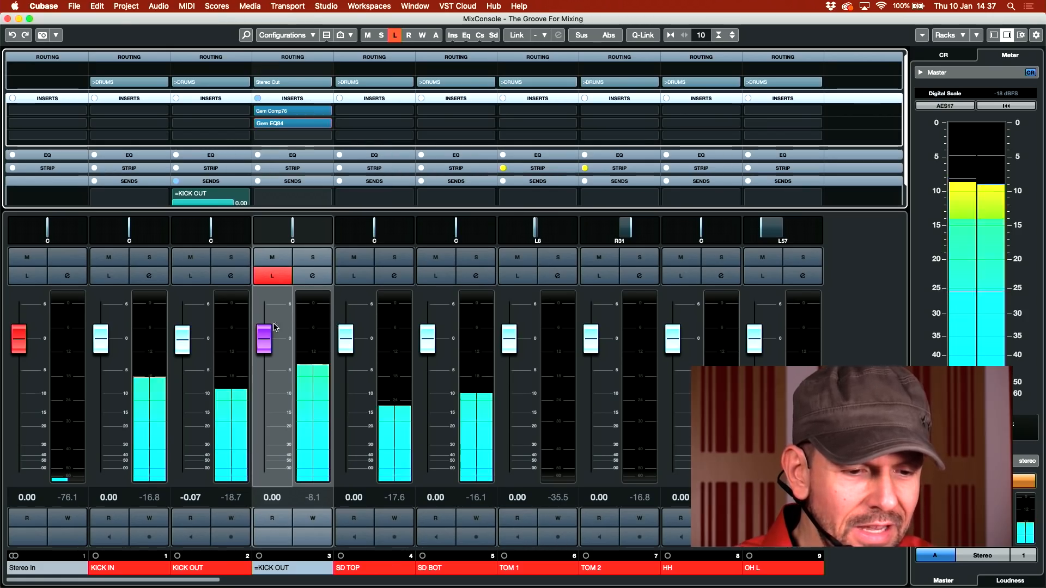
Pull the =KICK OUT fader fully down, turn off Listen, and blend the channel back in at -4.31
{"action": "left_click", "coordinate": [262, 369]}
{"action": "left_click_drag", "start_coordinate": [262, 369], "coordinate": [264, 491]}
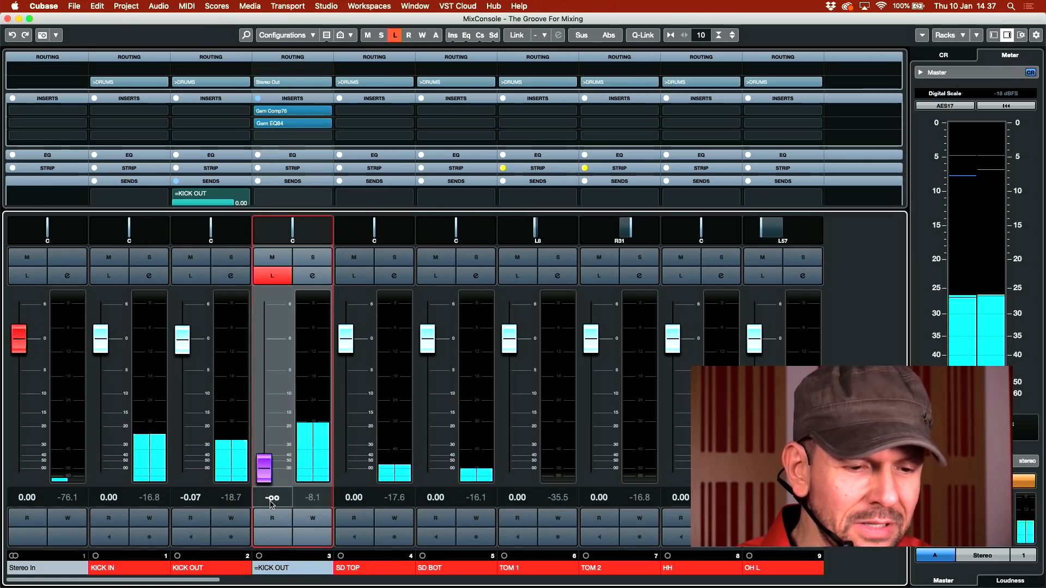
{"action": "left_click", "coordinate": [278, 284]}
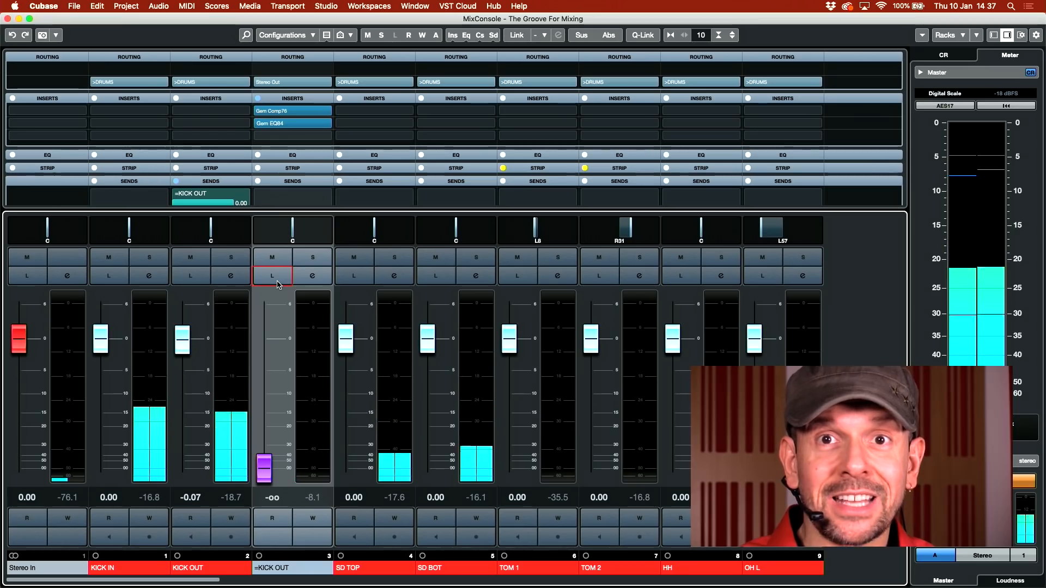
{"action": "left_click_drag", "start_coordinate": [264, 467], "coordinate": [276, 374]}
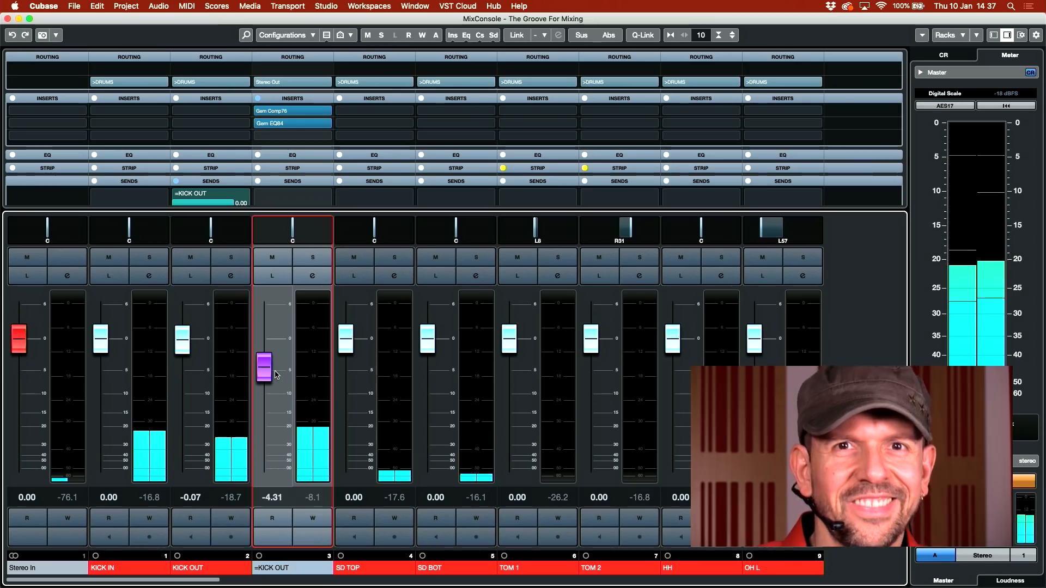
Compare the drum mix with =KICK OUT muted and unmuted, and raise its fader to -1.39
{"action": "left_click", "coordinate": [278, 264]}
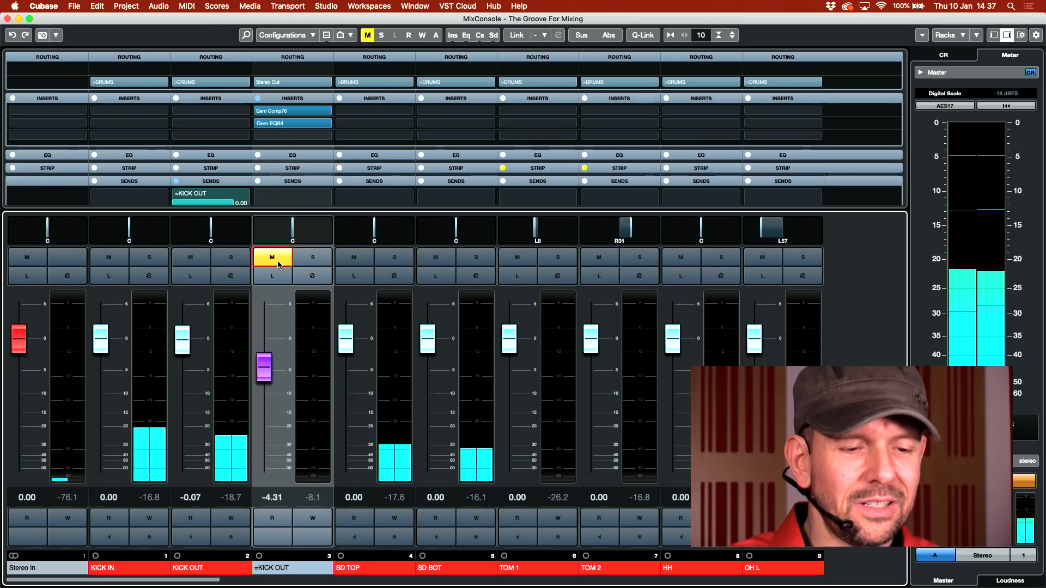
{"action": "left_click", "coordinate": [278, 264]}
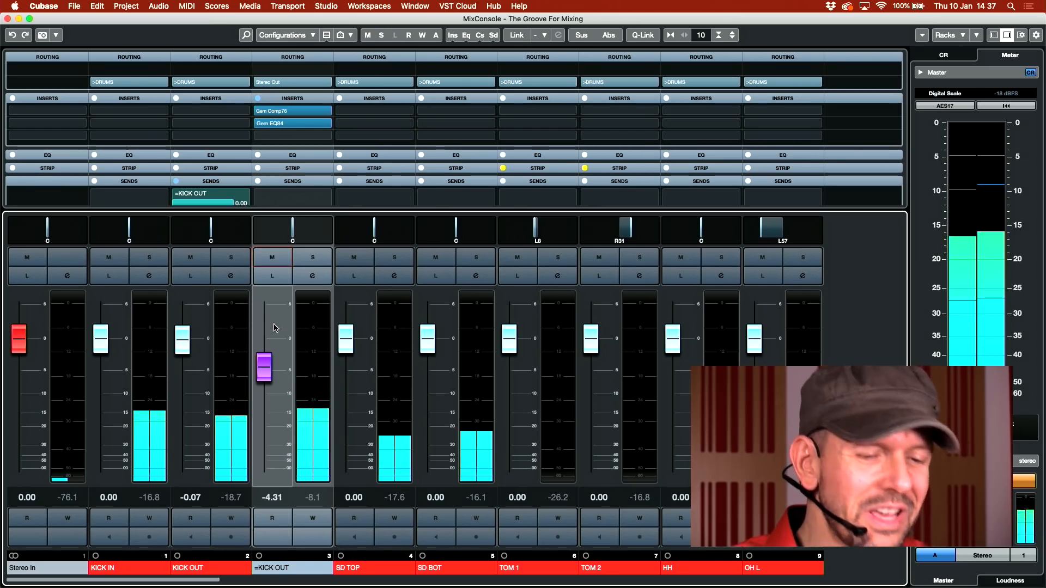
{"action": "left_click_drag", "start_coordinate": [267, 367], "coordinate": [273, 350]}
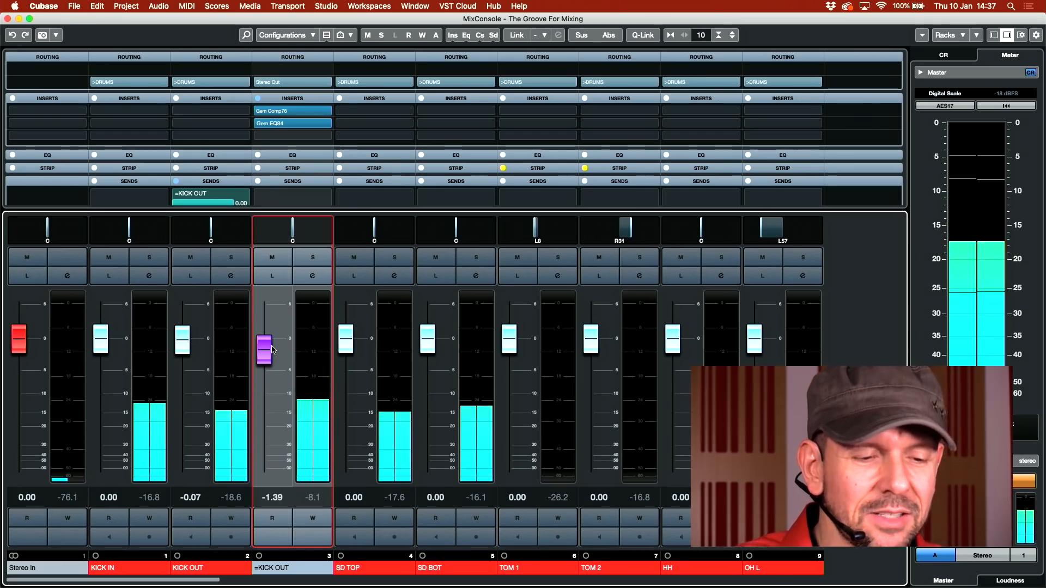
{"action": "left_click", "coordinate": [272, 258]}
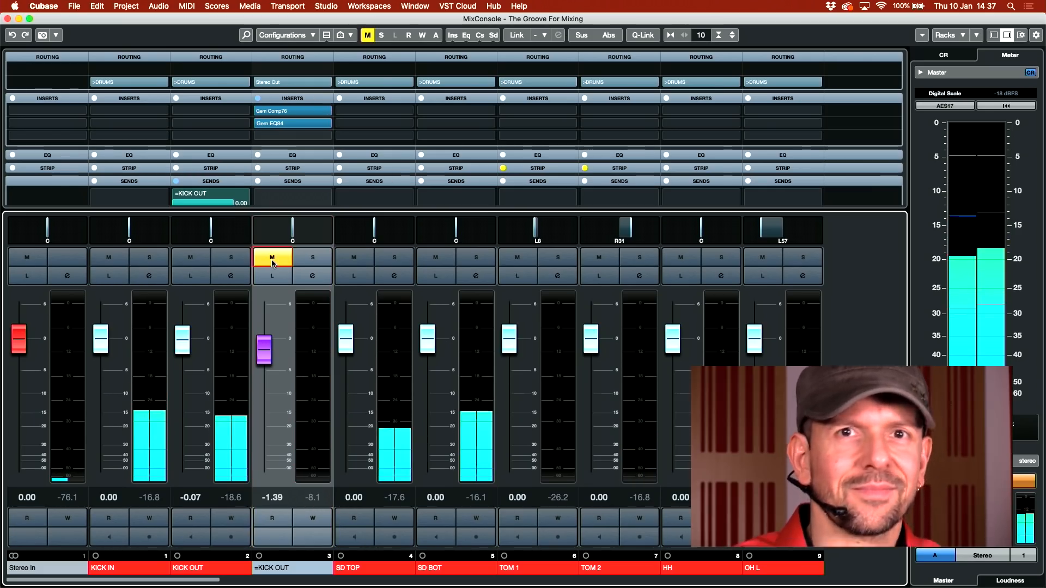
Unmute the =KICK OUT channel and lower its fader to -1.63
{"action": "left_click", "coordinate": [272, 263]}
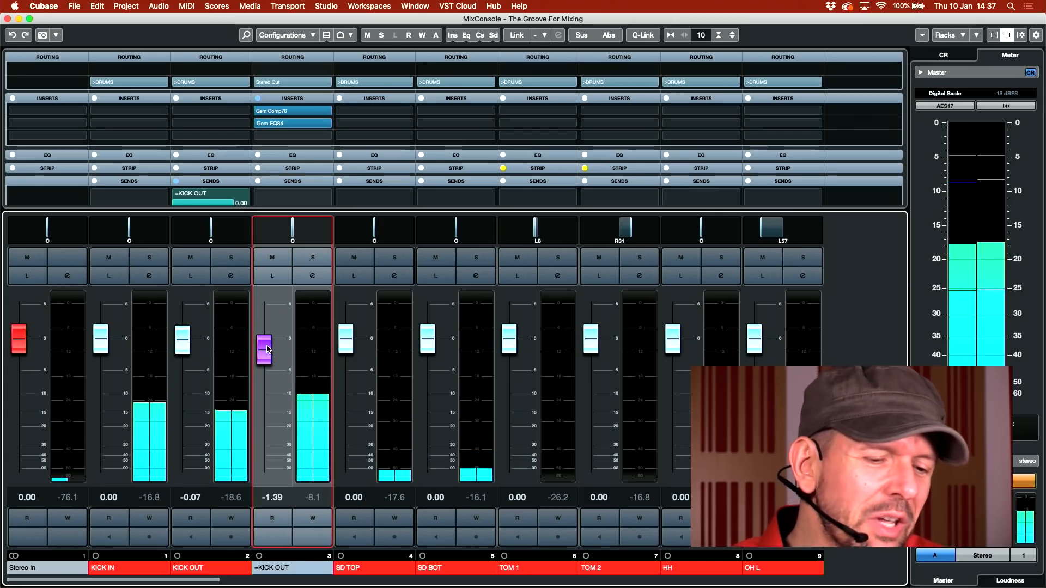
{"action": "left_click_drag", "start_coordinate": [268, 349], "coordinate": [267, 352]}
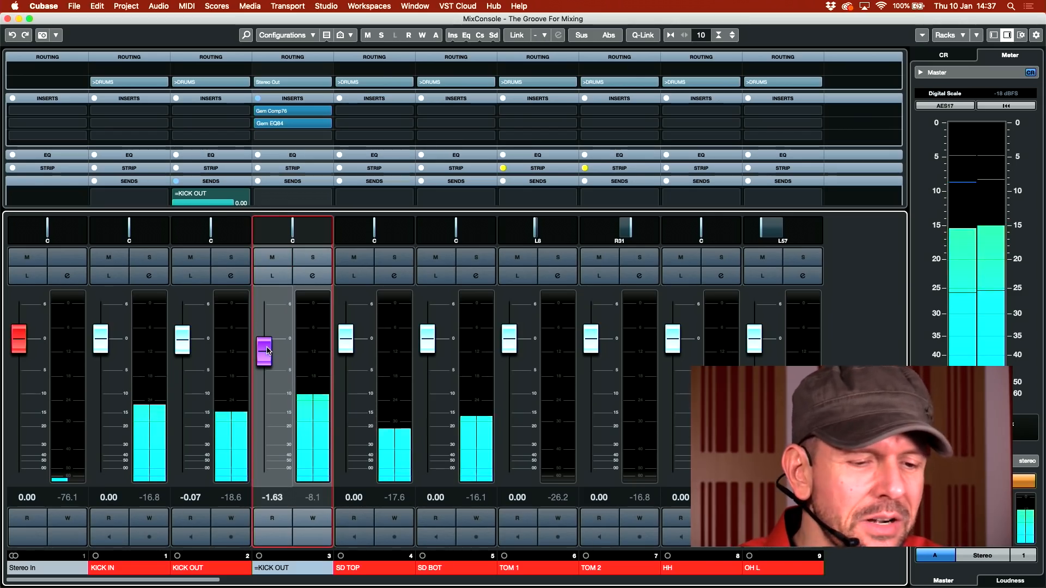
Fine-tune the low shelf frequency and reduce its gain in =KICK OUT's Gem EQ84, and close the equalizer
{"action": "left_click", "coordinate": [269, 123]}
{"action": "left_click_drag", "start_coordinate": [626, 253], "coordinate": [626, 257]}
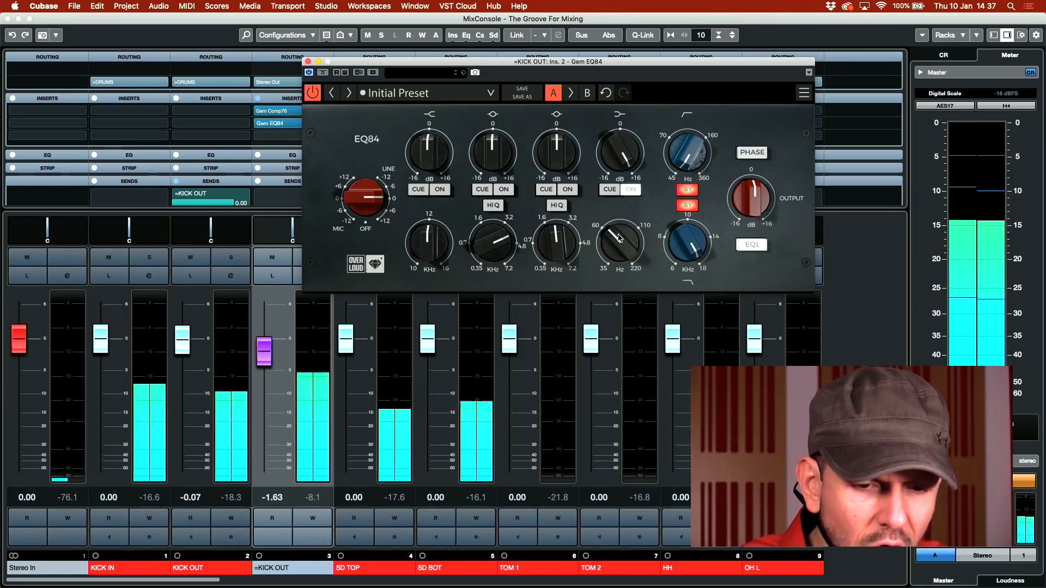
{"action": "left_click_drag", "start_coordinate": [622, 155], "coordinate": [622, 165]}
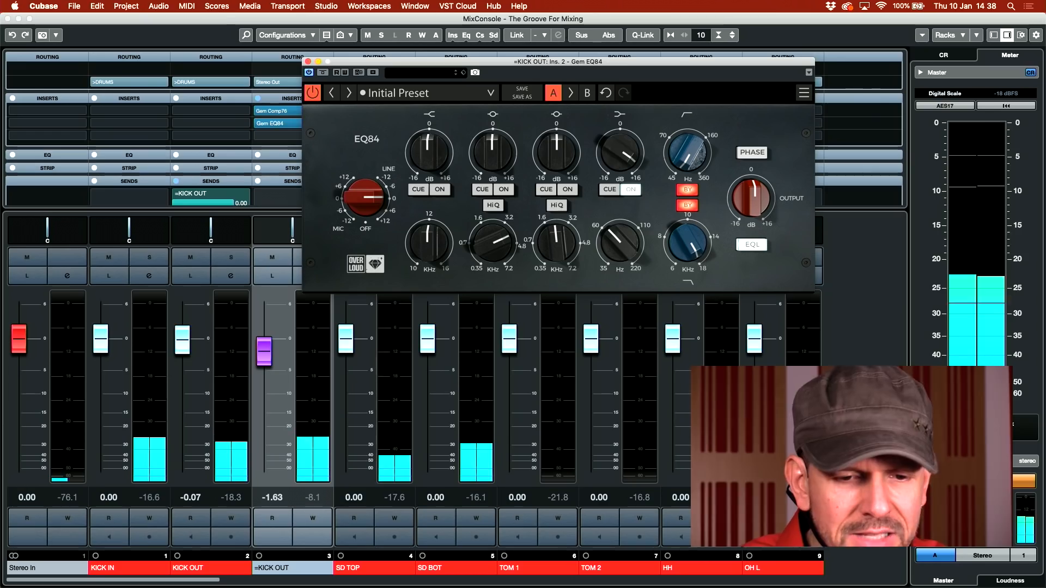
{"action": "left_click", "coordinate": [308, 61]}
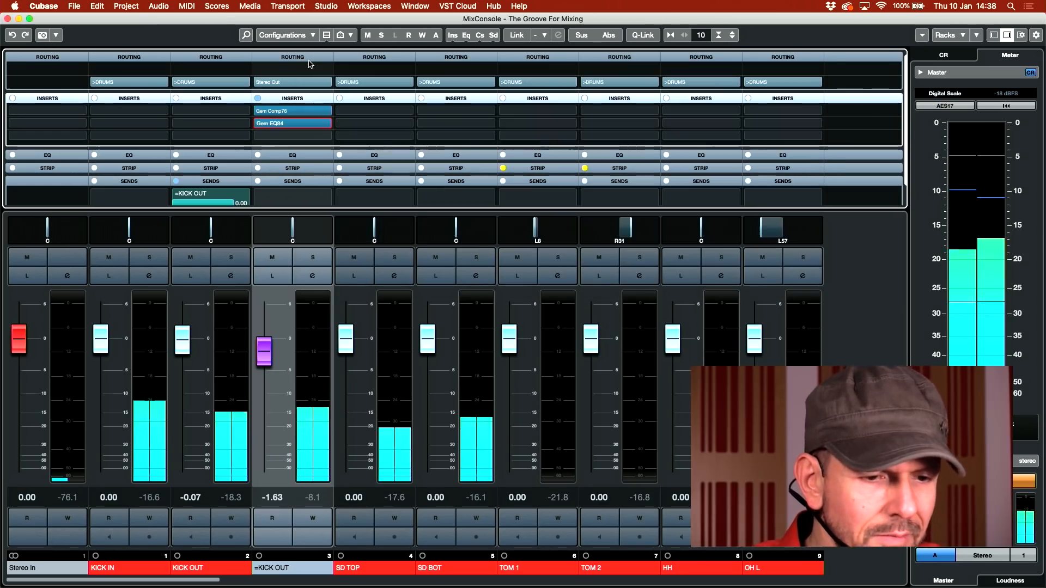
Compare the drum mix with all channels' inserts bypassed and active
{"action": "key", "text": "alt"}
{"action": "left_click", "coordinate": [452, 36], "text": "alt"}
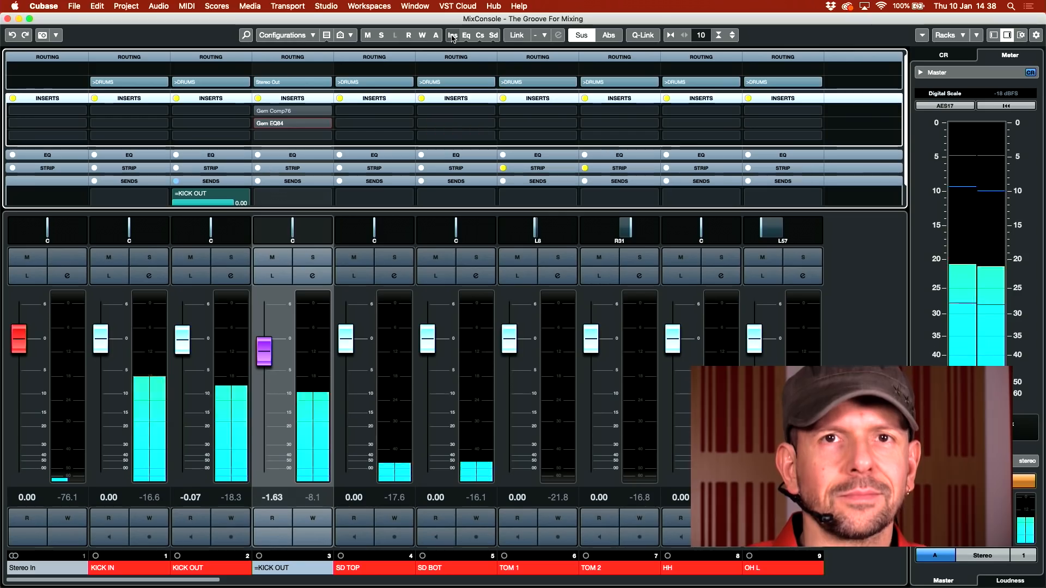
{"action": "left_click", "coordinate": [451, 36], "text": "alt"}
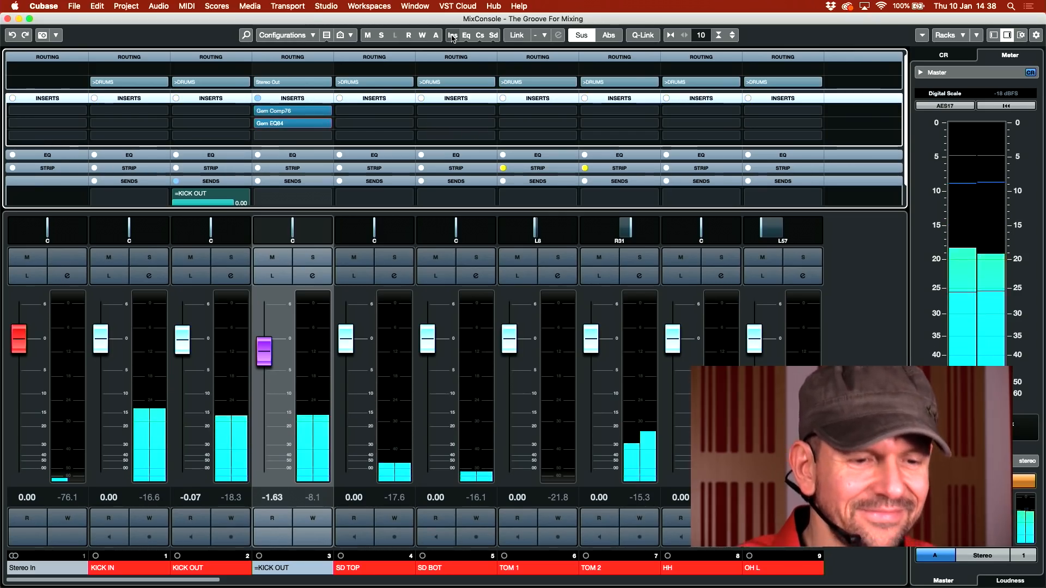
{"action": "left_click", "coordinate": [452, 36], "text": "alt"}
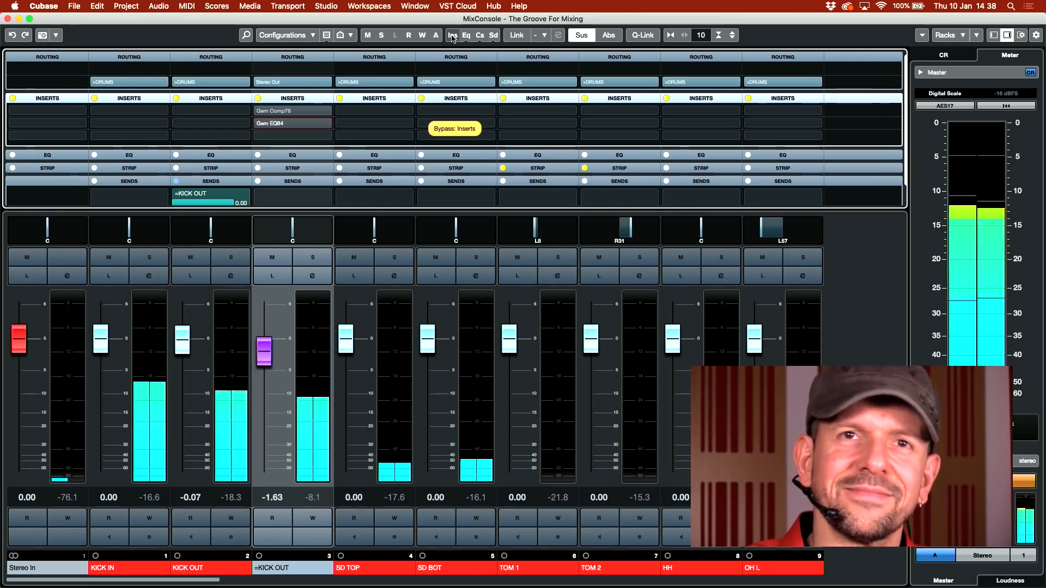
{"action": "left_click", "coordinate": [451, 36], "text": "alt"}
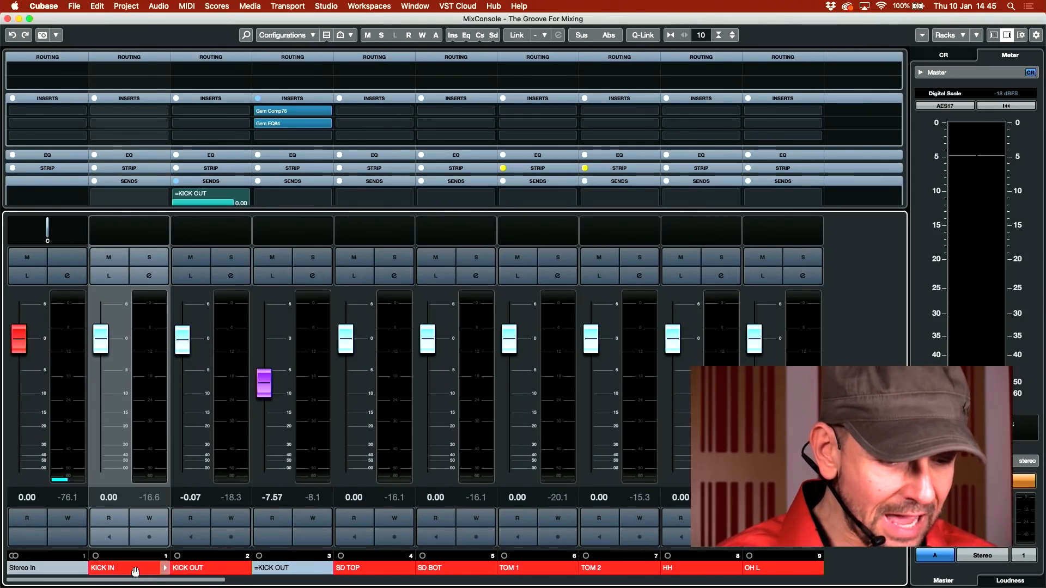
Select the channels from KICK IN to TAMB and add a stereo group channel named >DRUMS, routed to Stereo Out and created inside the folder
{"action": "scroll", "coordinate": [163, 566], "scroll_direction": "right", "scroll_amount": 10}
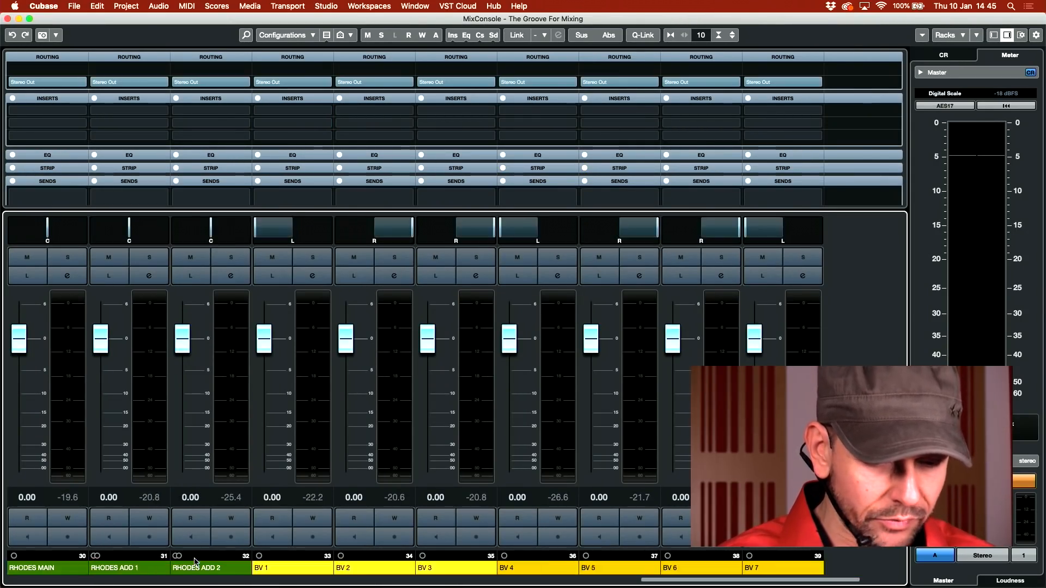
{"action": "scroll", "coordinate": [190, 564], "scroll_direction": "left", "scroll_amount": 5}
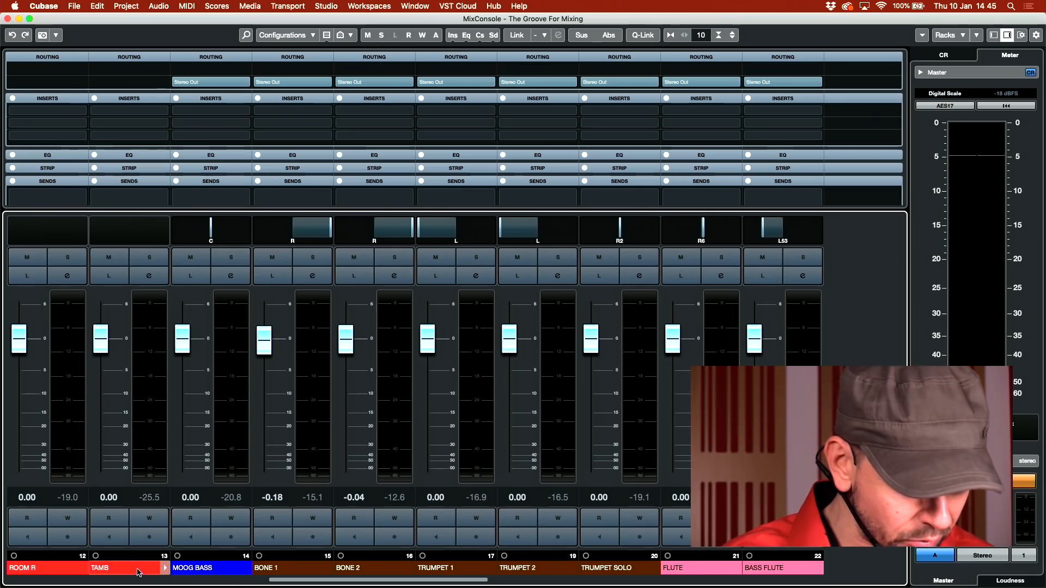
{"action": "left_click", "coordinate": [137, 571]}
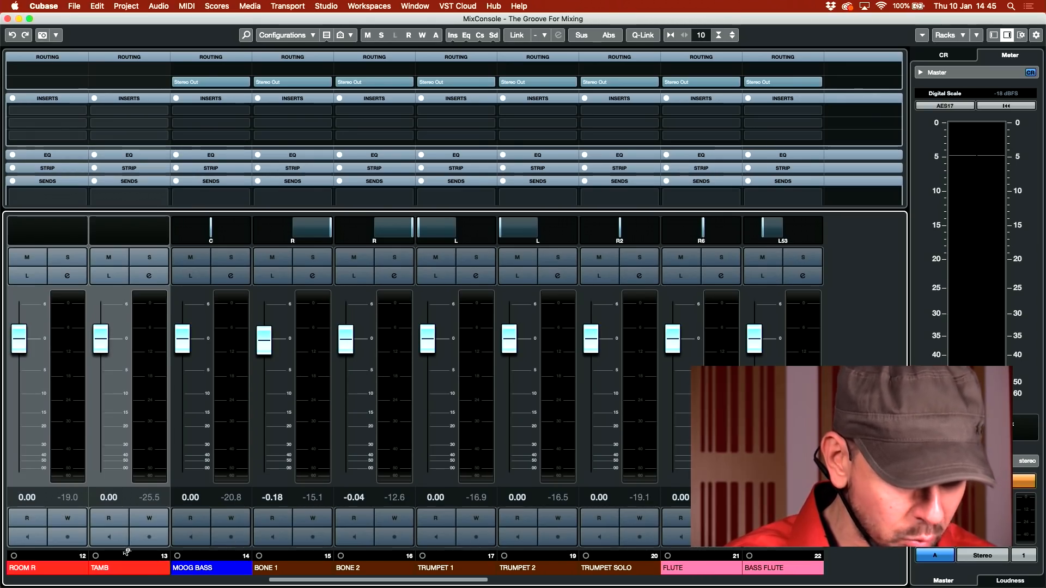
{"action": "right_click", "coordinate": [113, 571]}
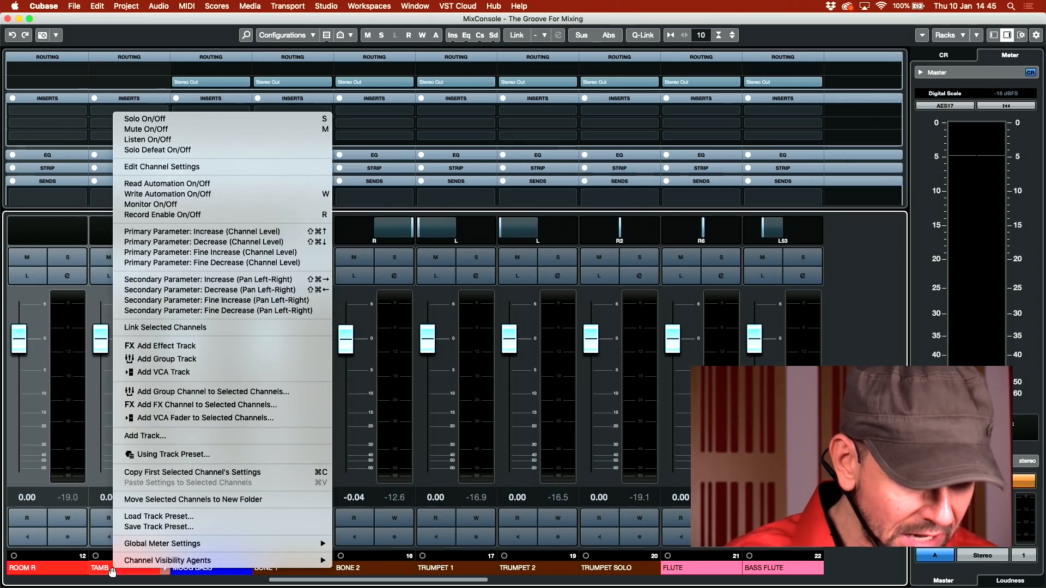
{"action": "left_click", "coordinate": [203, 392]}
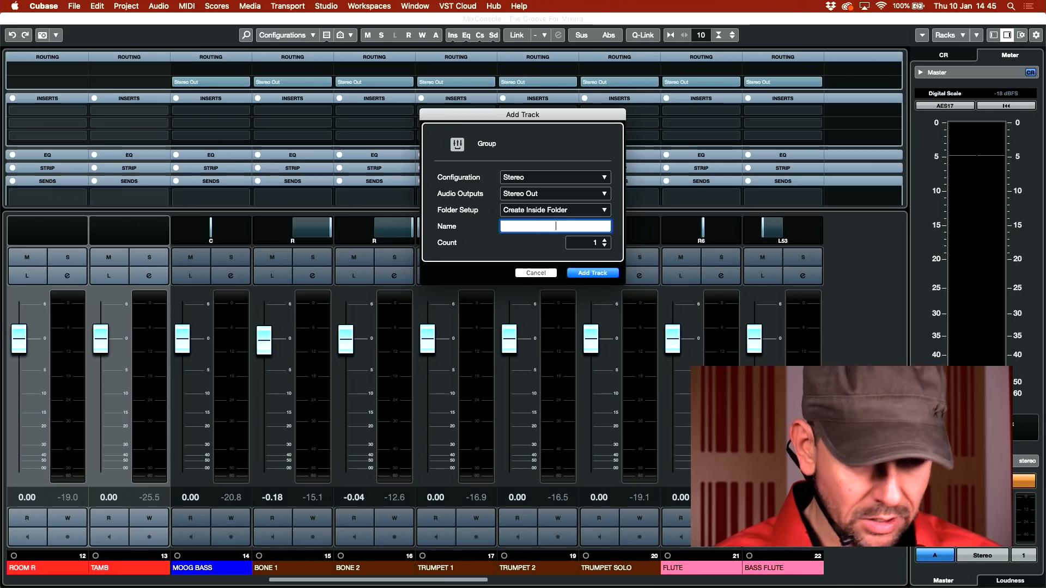
{"action": "type", "text": ">DRUMS"}
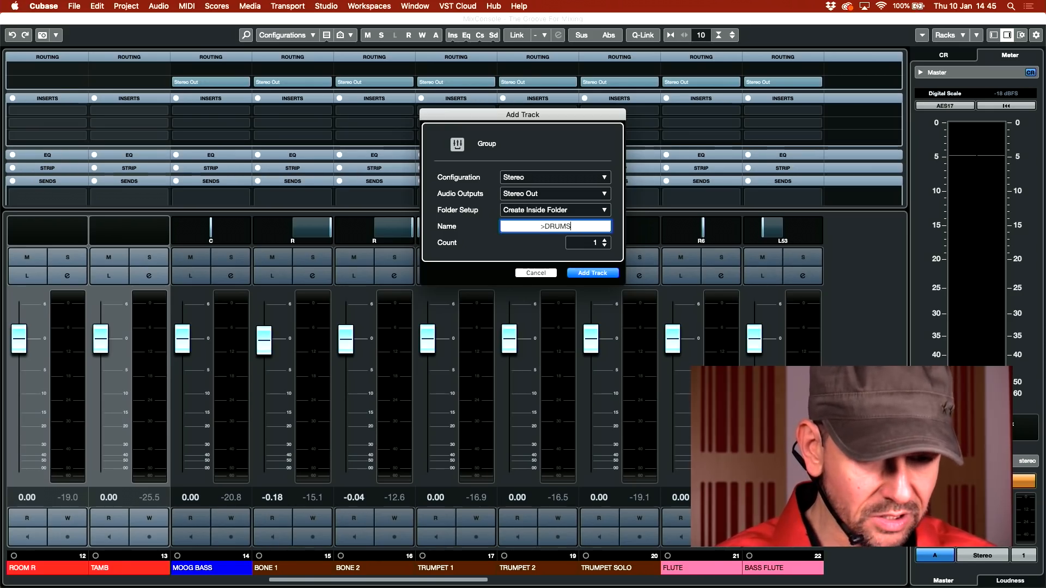
{"action": "key", "text": "Return"}
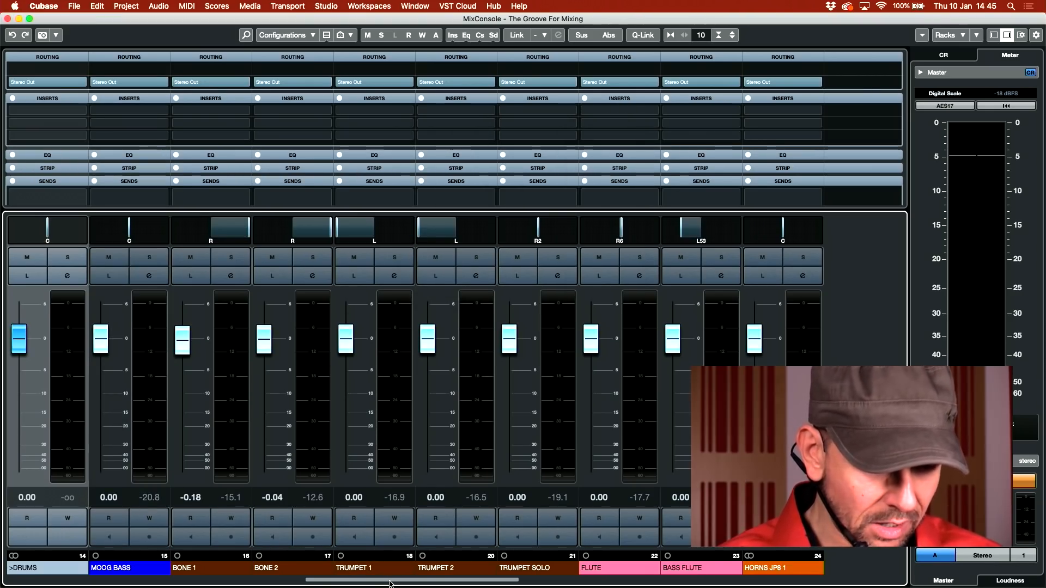
Start playback and solo the >DRUMS group channel
{"action": "left_click_drag", "start_coordinate": [393, 580], "coordinate": [289, 580]}
{"action": "key", "text": "space"}
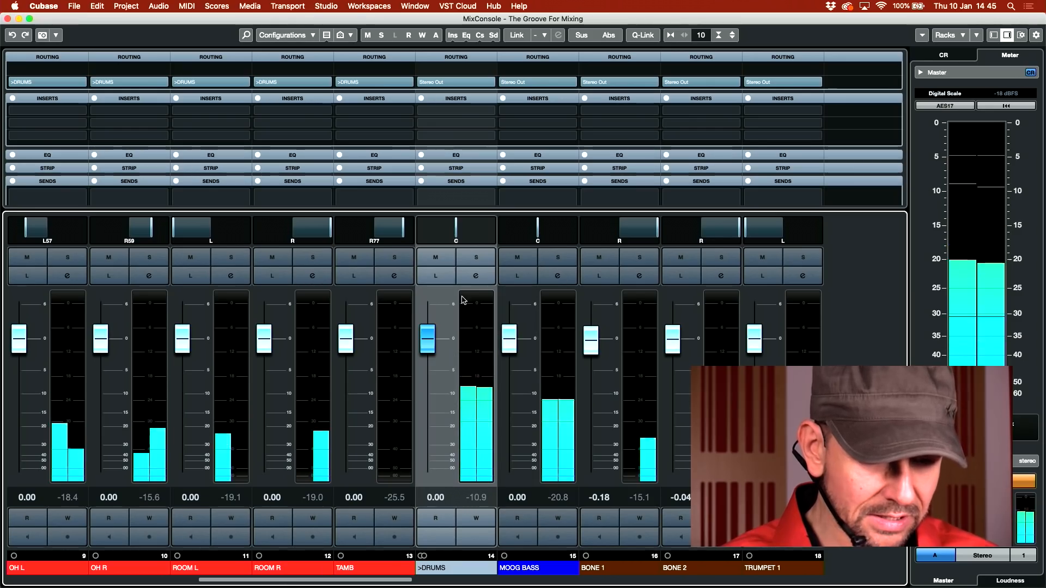
{"action": "left_click", "coordinate": [476, 258]}
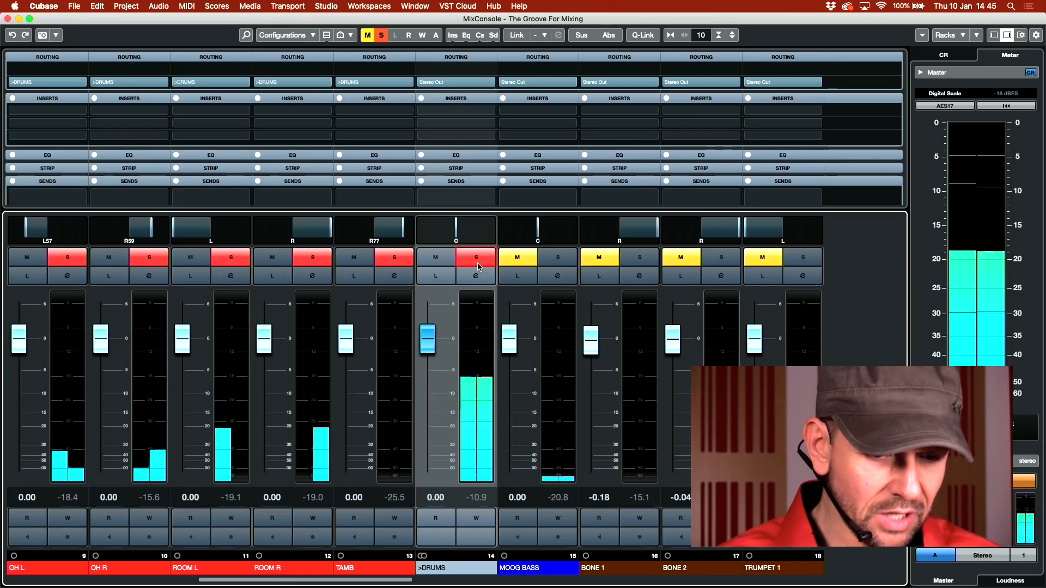
Load Gem Comp G in the first insert slot of >DRUMS and move its window higher over the mixer
{"action": "left_click", "coordinate": [492, 111]}
{"action": "type", "text": "gem"}
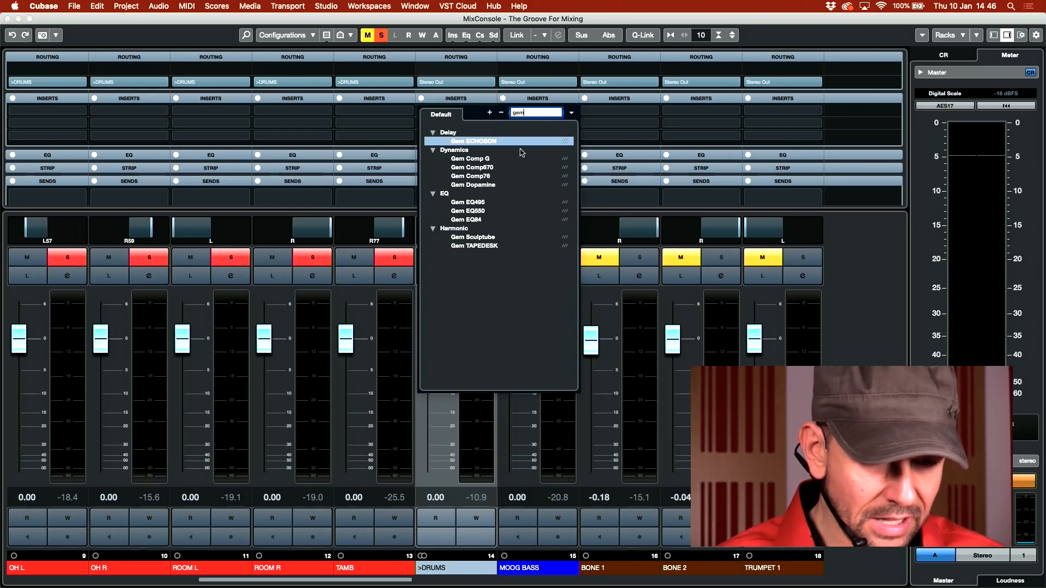
{"action": "left_click", "coordinate": [481, 160]}
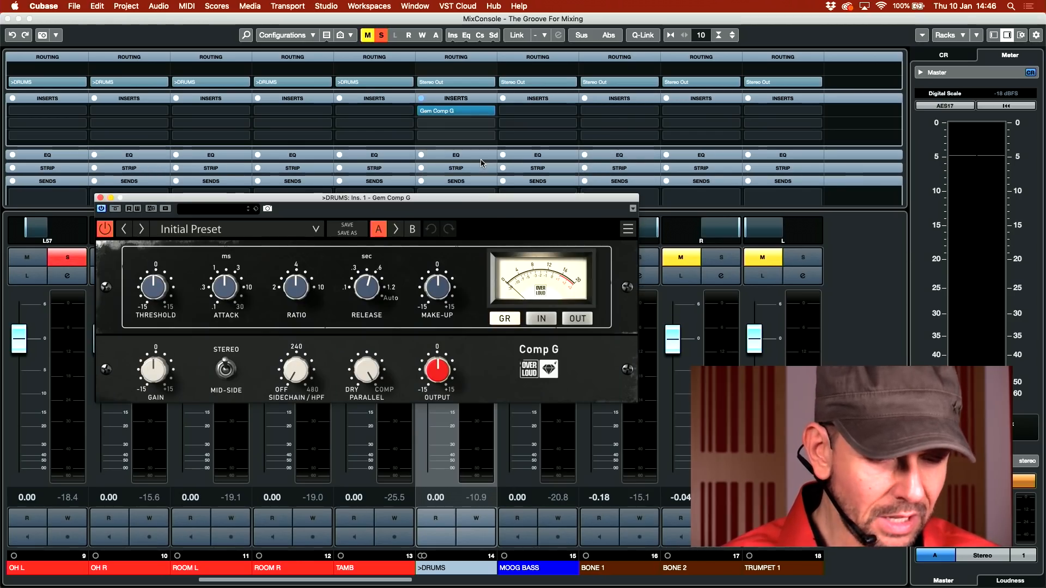
{"action": "left_click_drag", "start_coordinate": [438, 203], "coordinate": [538, 146]}
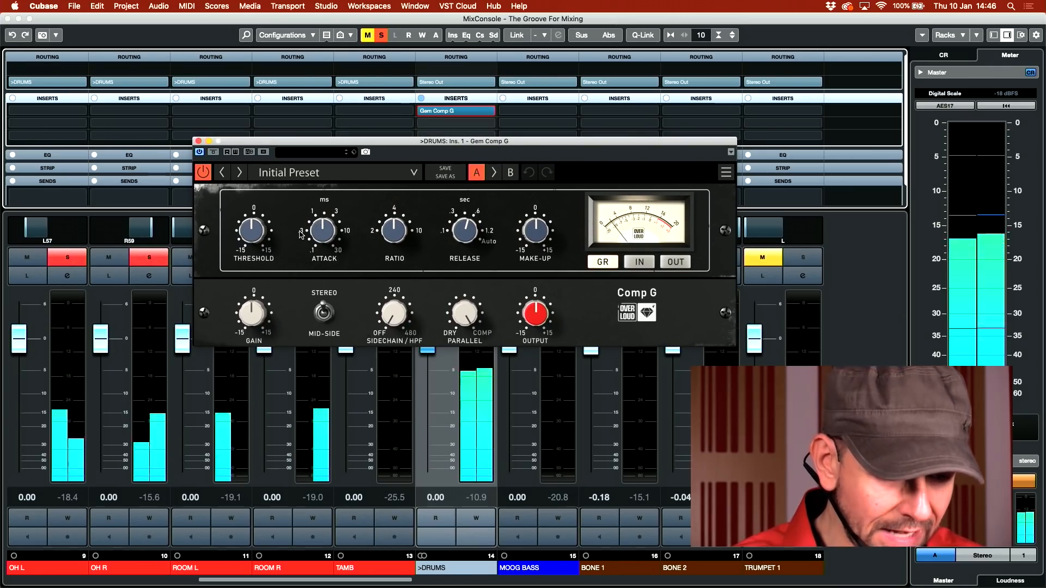
Set Gem Comp G's threshold to 0, attack between 3 and 10 ms, ratio slightly below 4 and release between .3 and .6 s
{"action": "left_click_drag", "start_coordinate": [252, 231], "coordinate": [251, 255]}
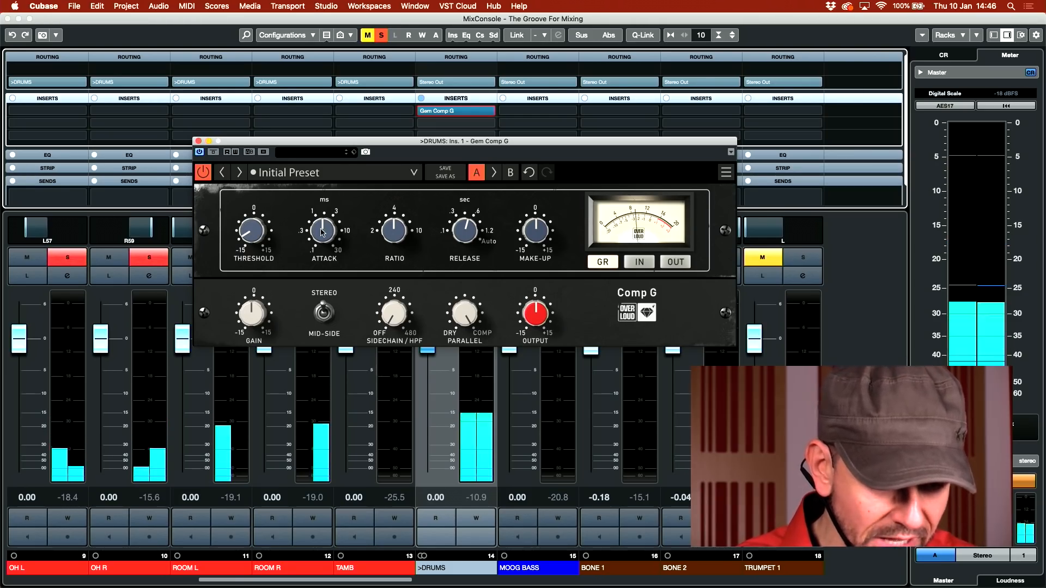
{"action": "key", "text": "space"}
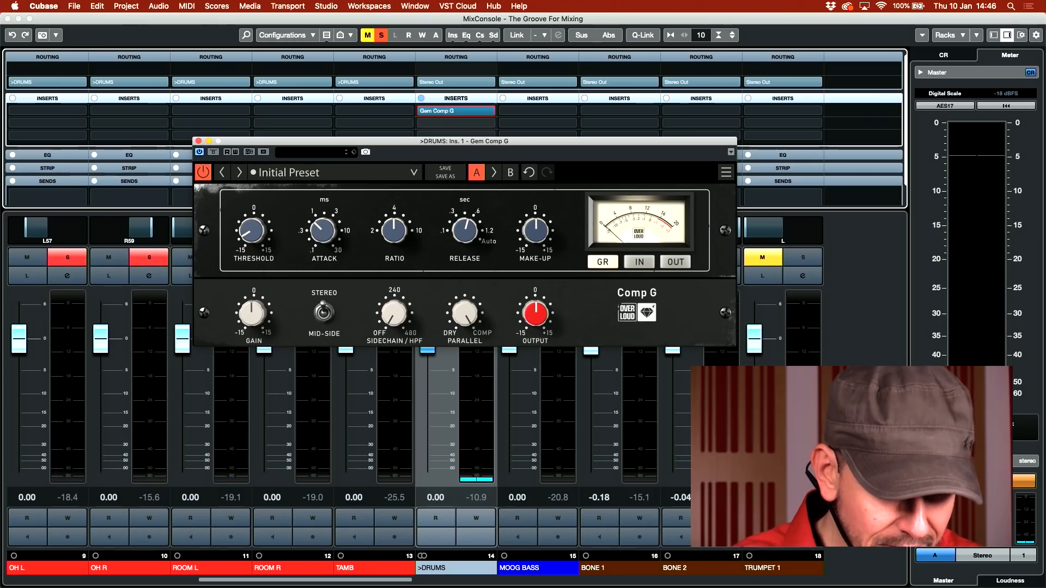
{"action": "key", "text": "space"}
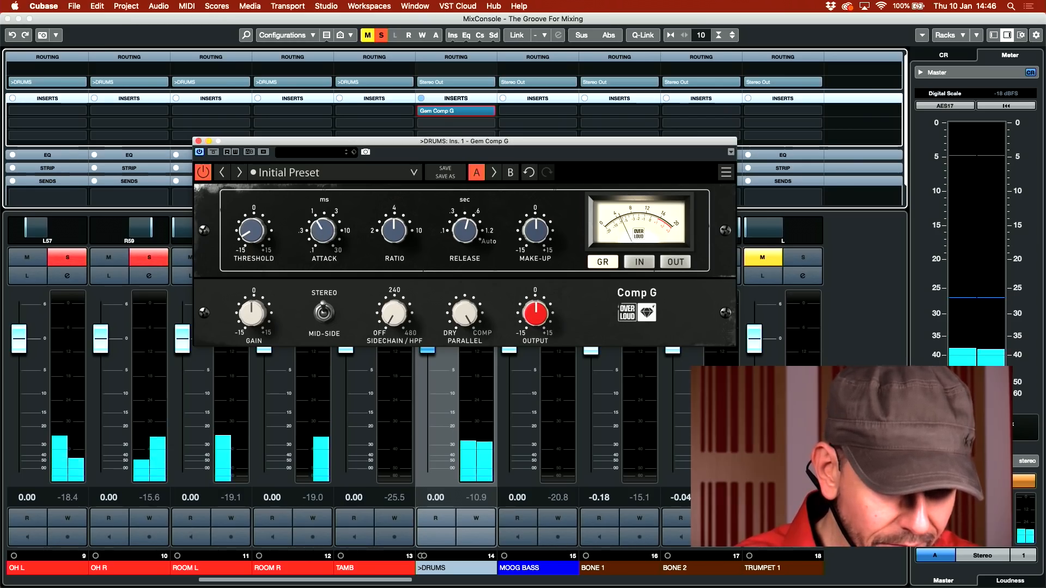
{"action": "left_click_drag", "start_coordinate": [324, 231], "coordinate": [324, 243]}
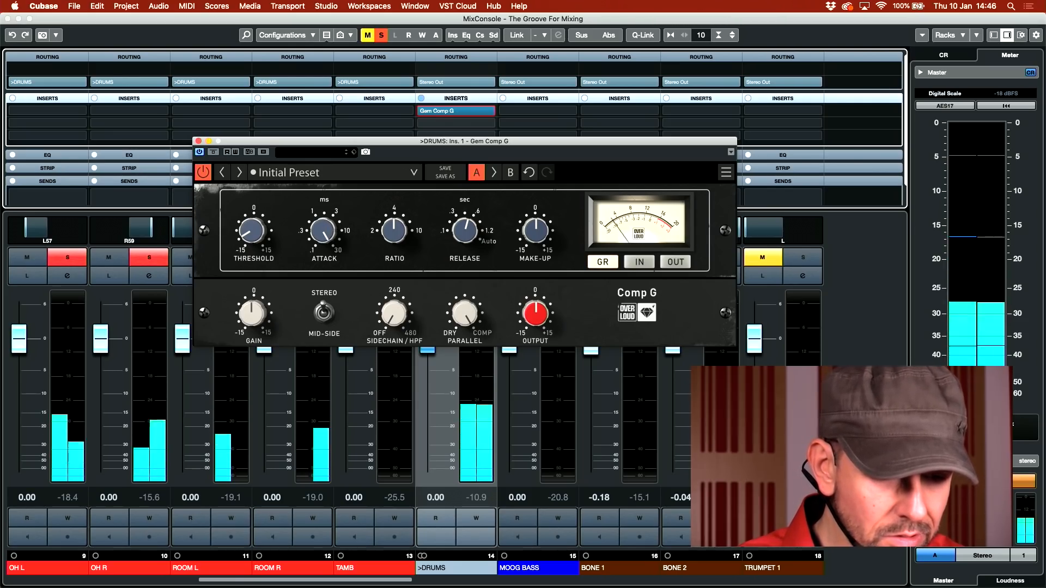
{"action": "left_click_drag", "start_coordinate": [323, 231], "coordinate": [324, 247]}
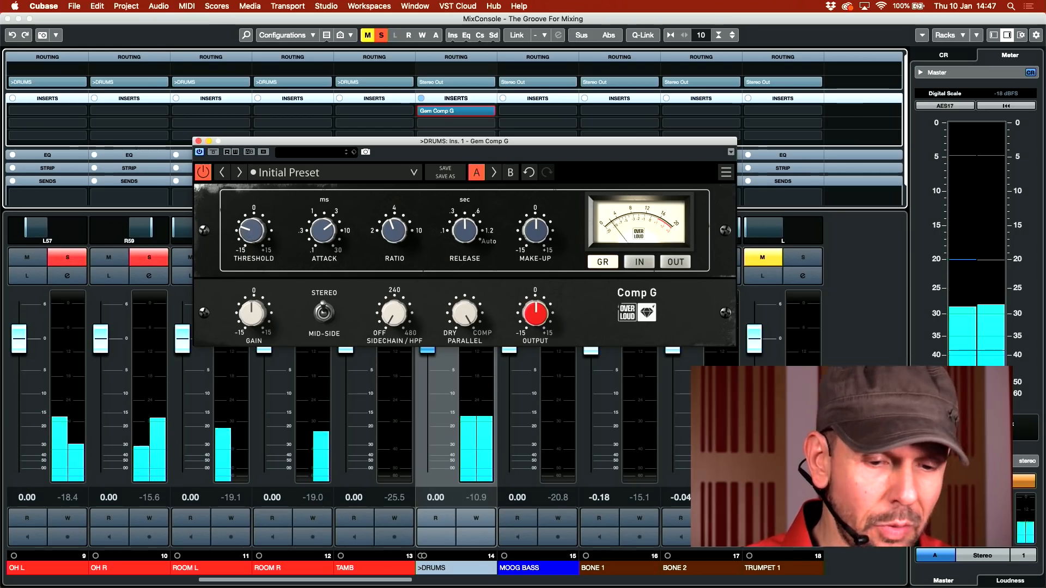
{"action": "left_click_drag", "start_coordinate": [252, 230], "coordinate": [251, 220]}
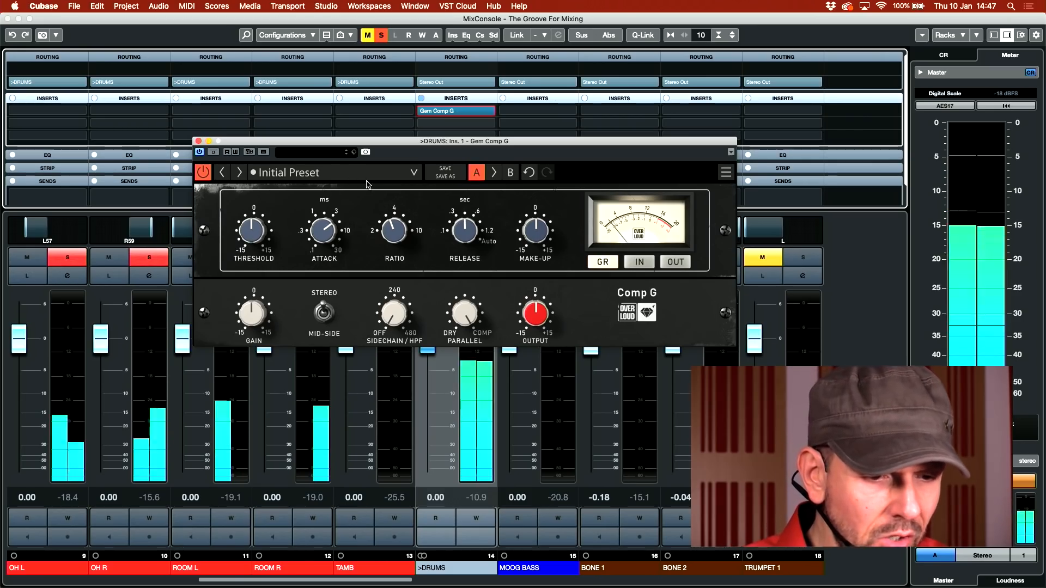
Compare the >DRUMS sound with Gem Comp G bypassed and active
{"action": "left_click", "coordinate": [214, 152]}
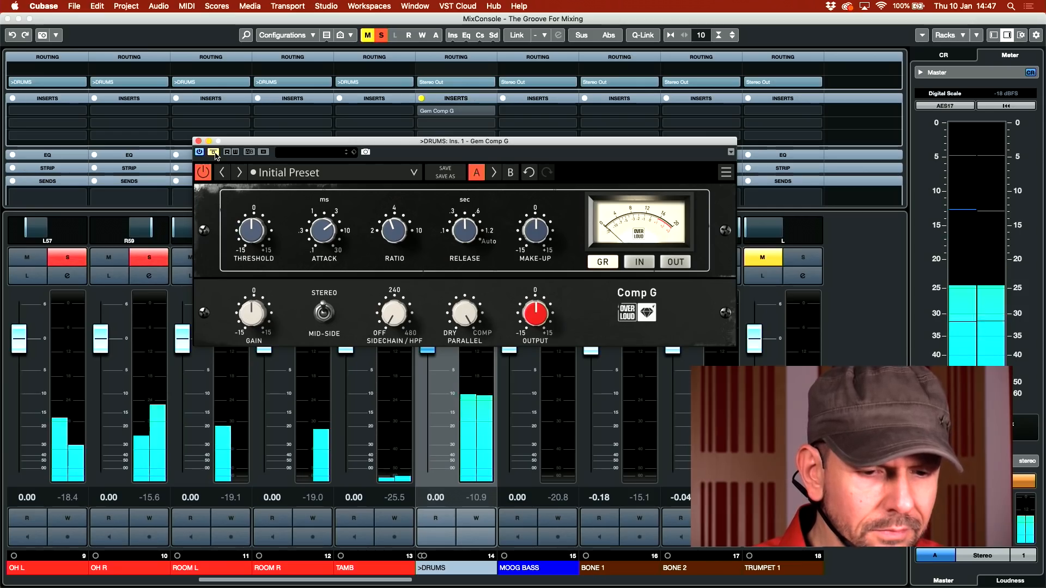
{"action": "key", "text": "space"}
{"action": "key", "text": "space"}
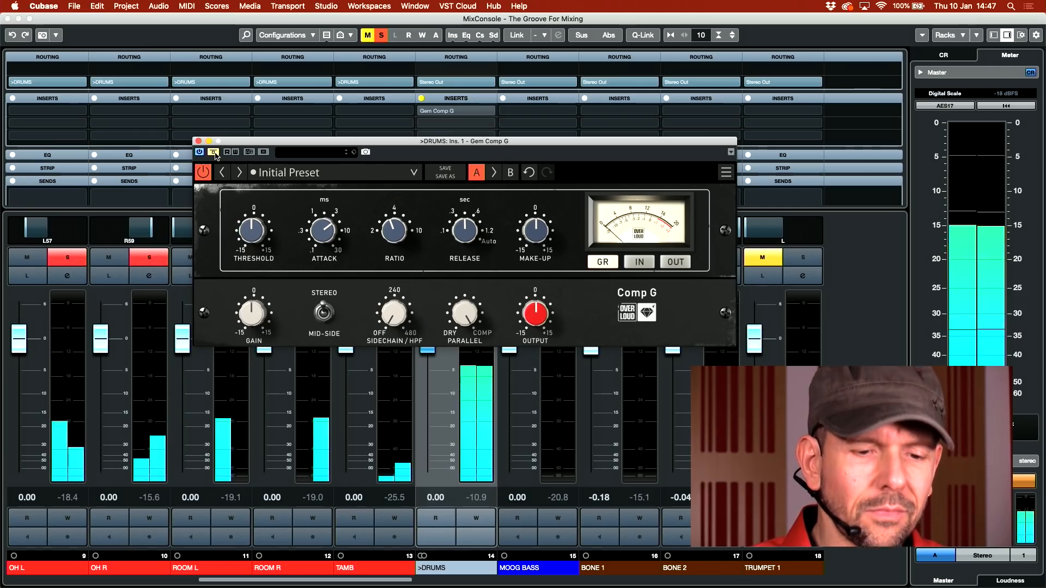
{"action": "left_click", "coordinate": [214, 153]}
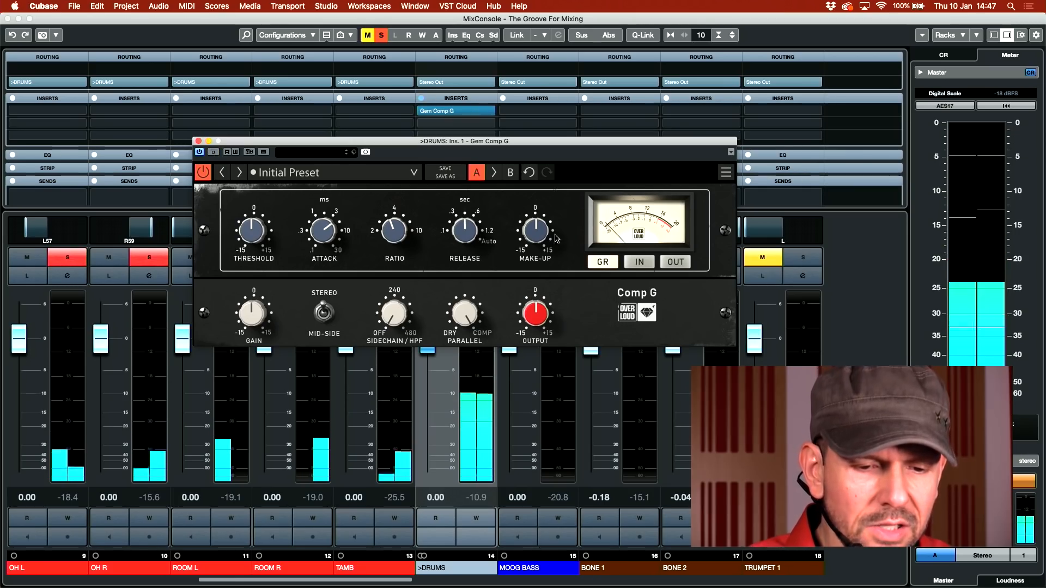
Raise Gem Comp G's make-up gain slightly above 0 and check the level-matched drums with the compressor bypassed and active
{"action": "left_click", "coordinate": [213, 152]}
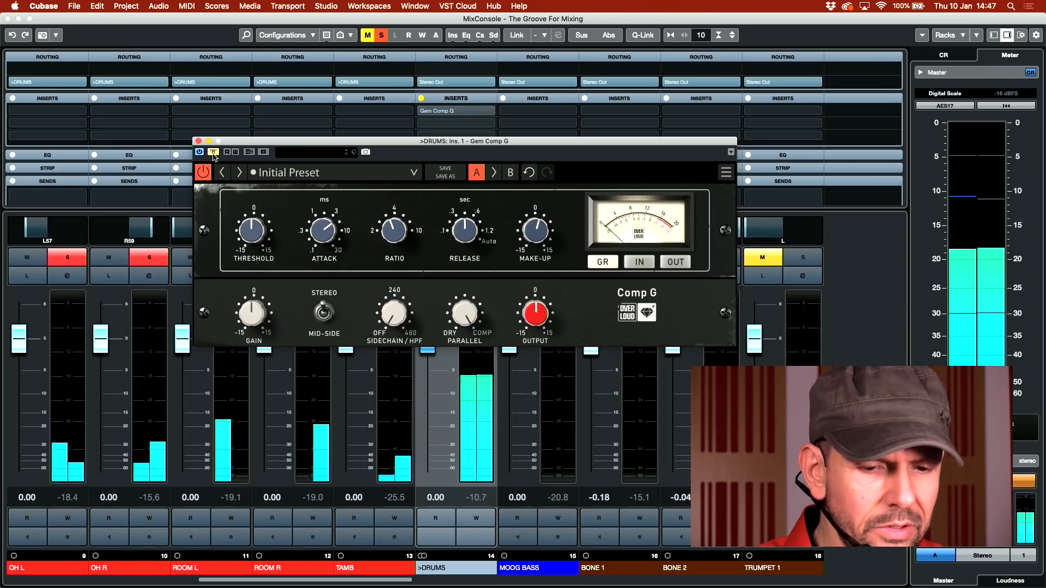
{"action": "left_click", "coordinate": [213, 152]}
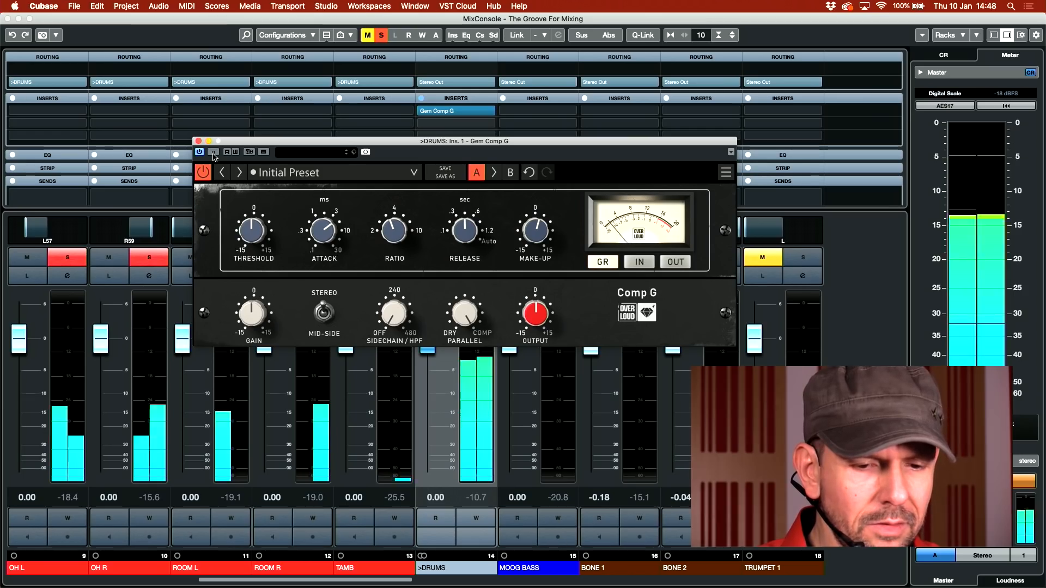
{"action": "left_click", "coordinate": [213, 152]}
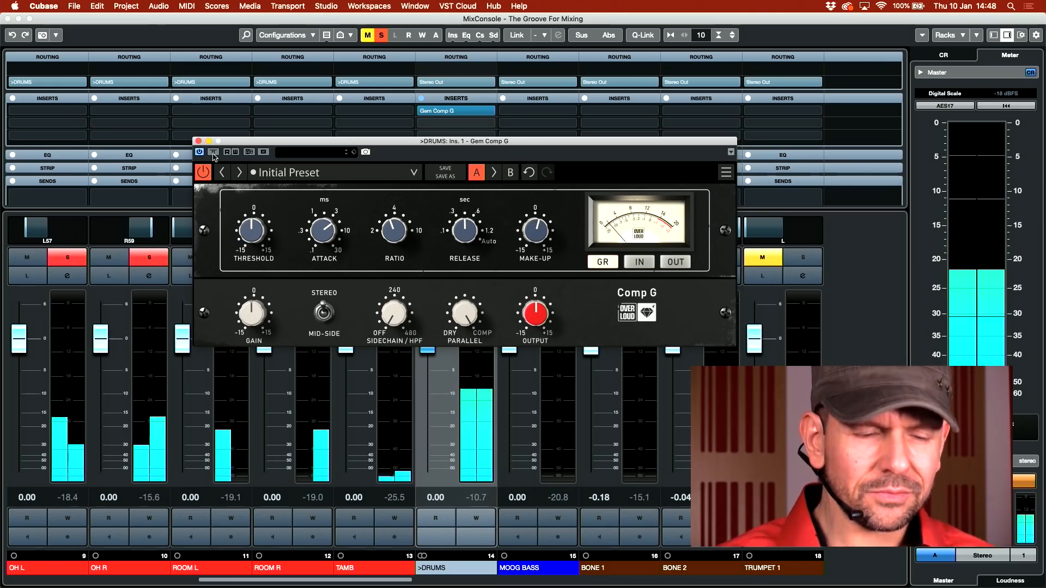
{"action": "left_click", "coordinate": [213, 152]}
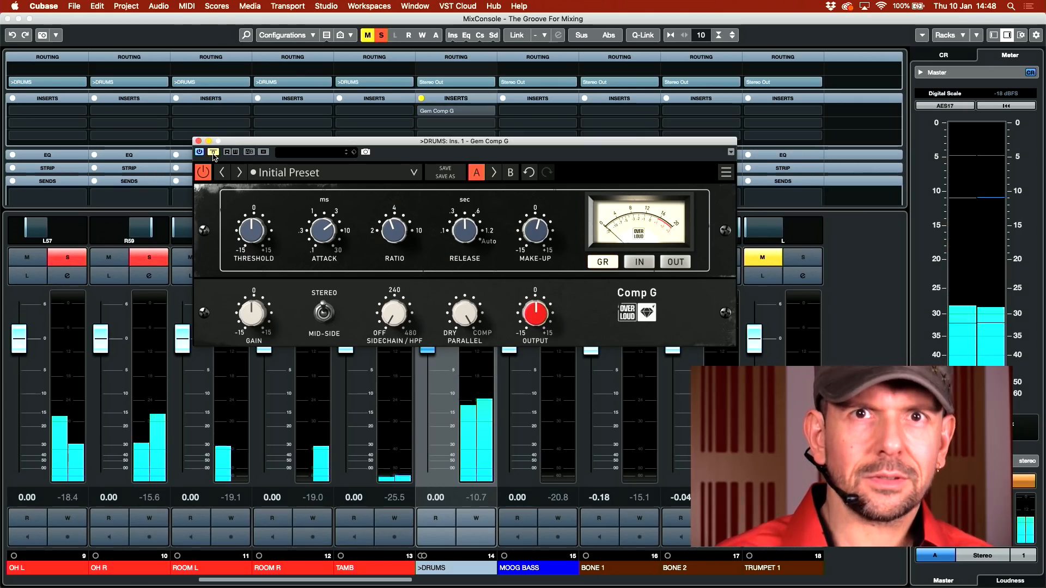
{"action": "left_click", "coordinate": [213, 152]}
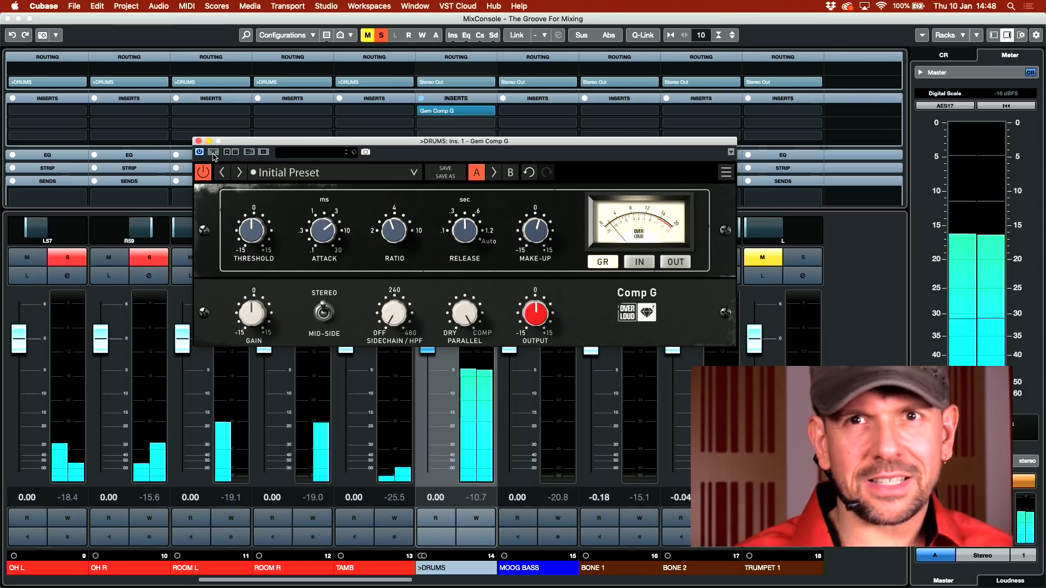
Compare SD TOP and SD BOT soloed separately and together, and return to hearing the full drums
{"action": "key", "text": "space"}
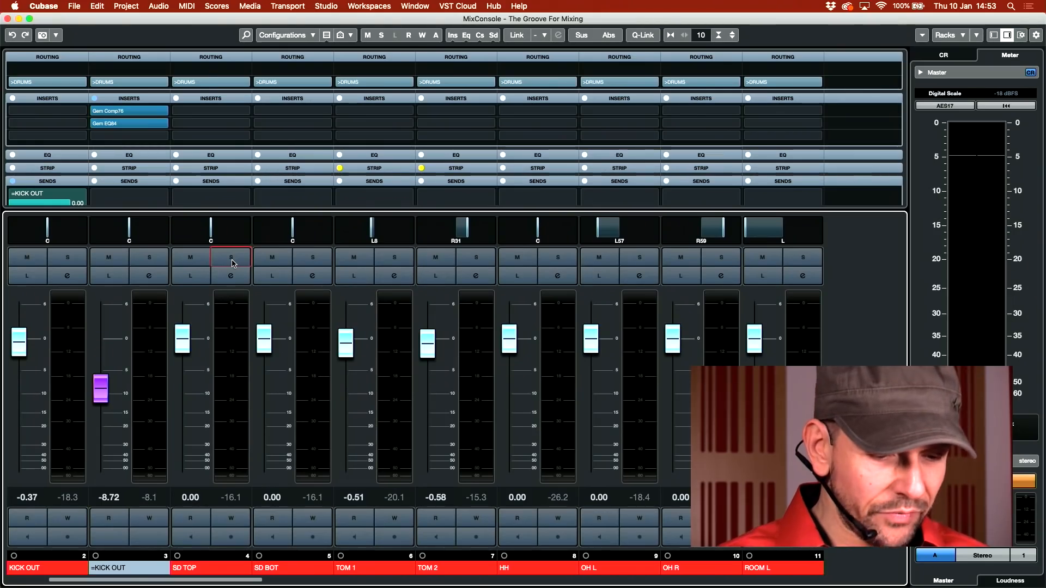
{"action": "left_click", "coordinate": [239, 261]}
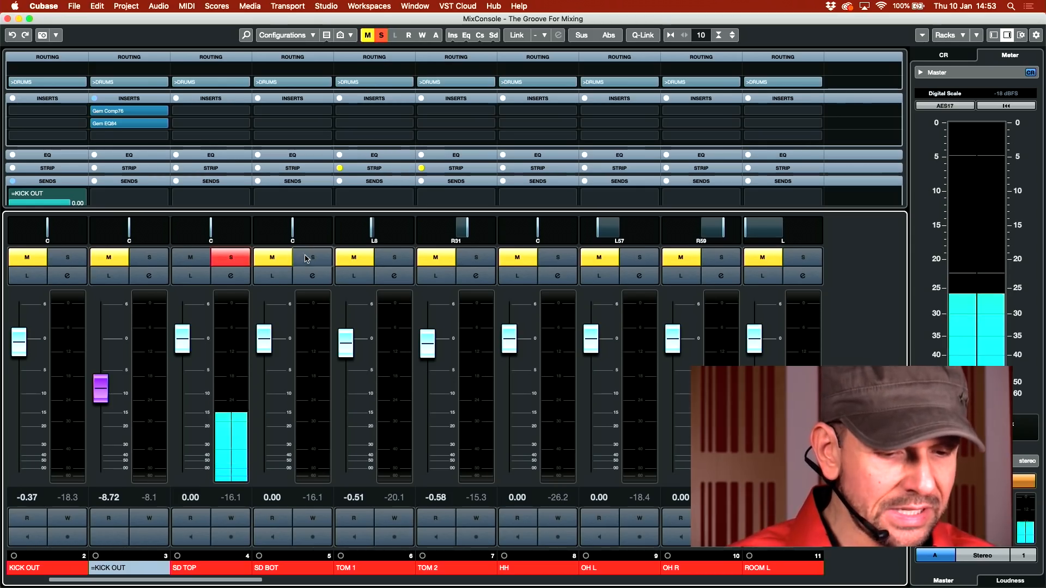
{"action": "left_click", "coordinate": [304, 258]}
{"action": "left_click", "coordinate": [241, 258]}
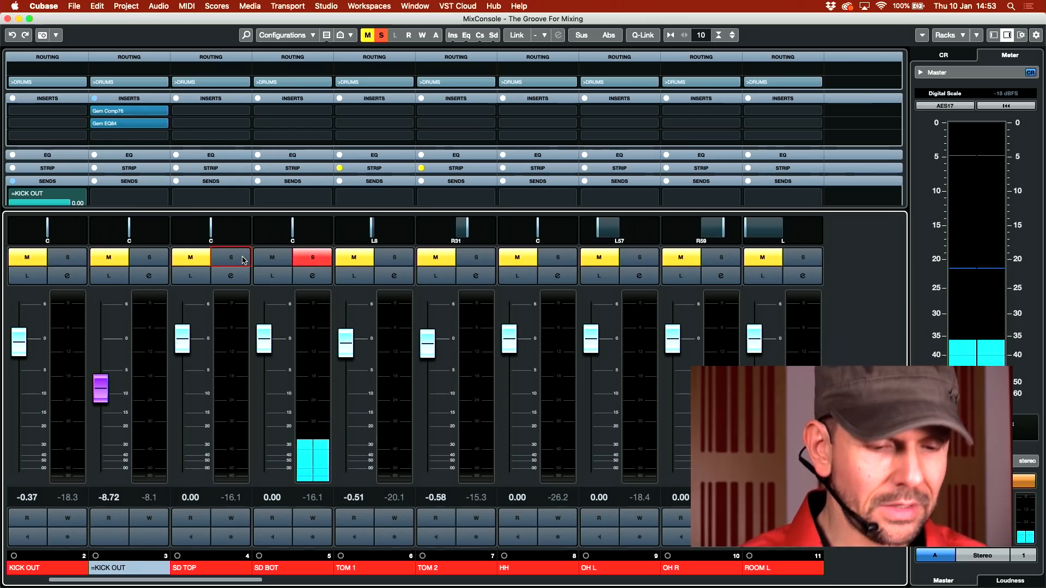
{"action": "left_click", "coordinate": [242, 260]}
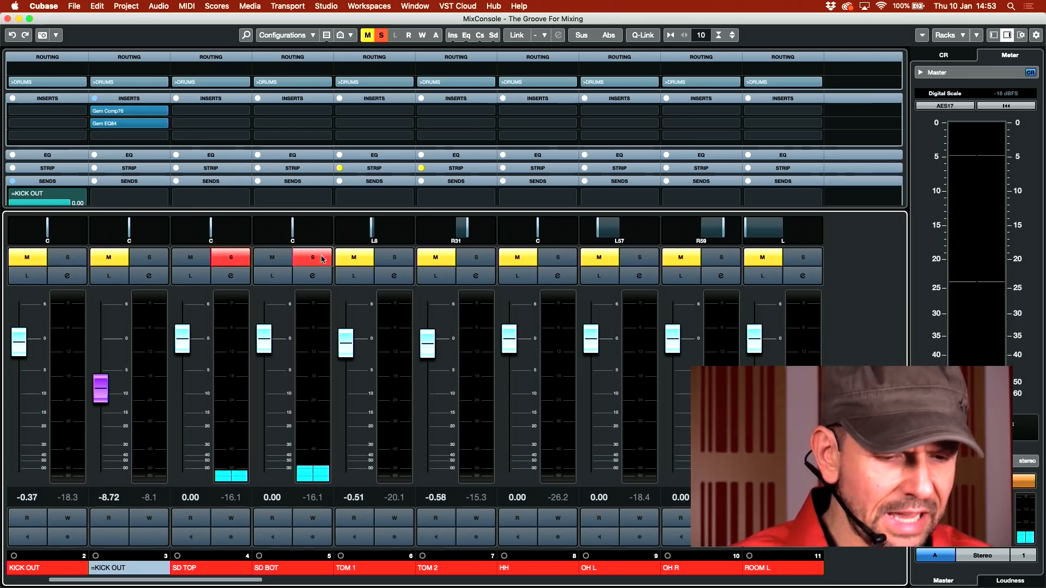
{"action": "left_click", "coordinate": [319, 263]}
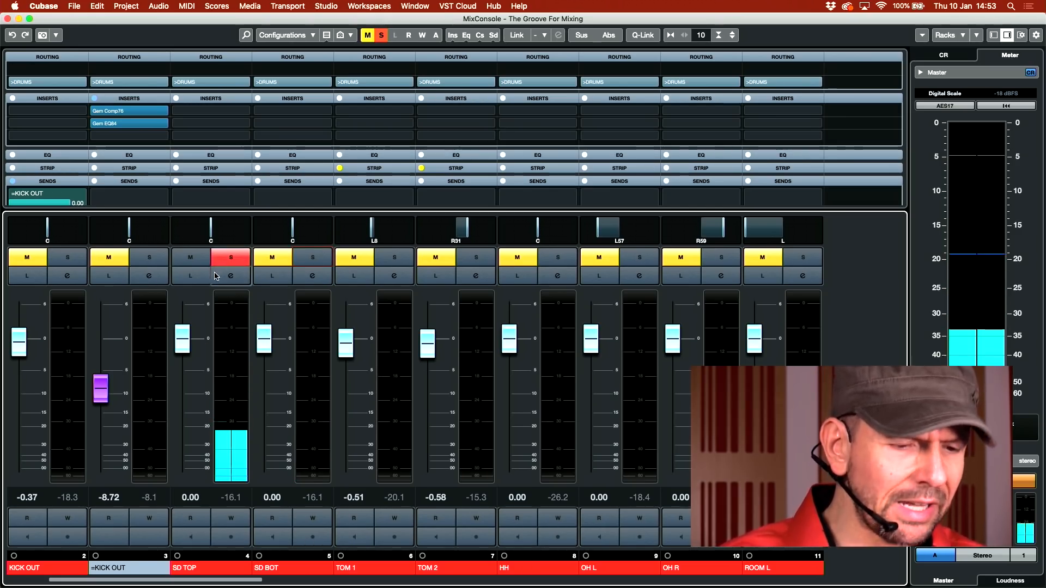
{"action": "left_click", "coordinate": [232, 261]}
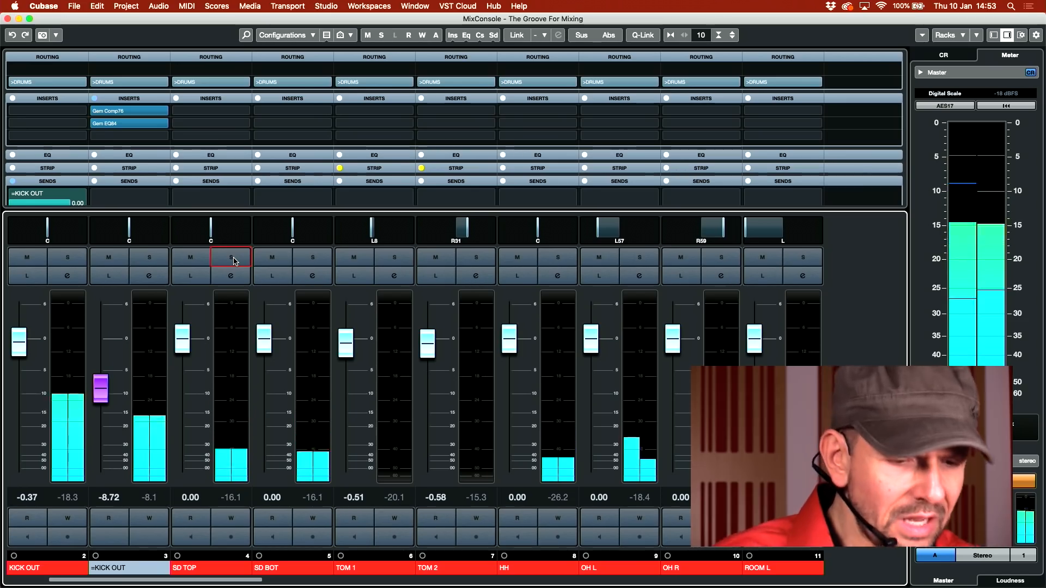
Solo SD TOP and SD BOT and start adding a stereo group channel named >SD to both
{"action": "left_click", "coordinate": [232, 259]}
{"action": "left_click", "coordinate": [316, 258]}
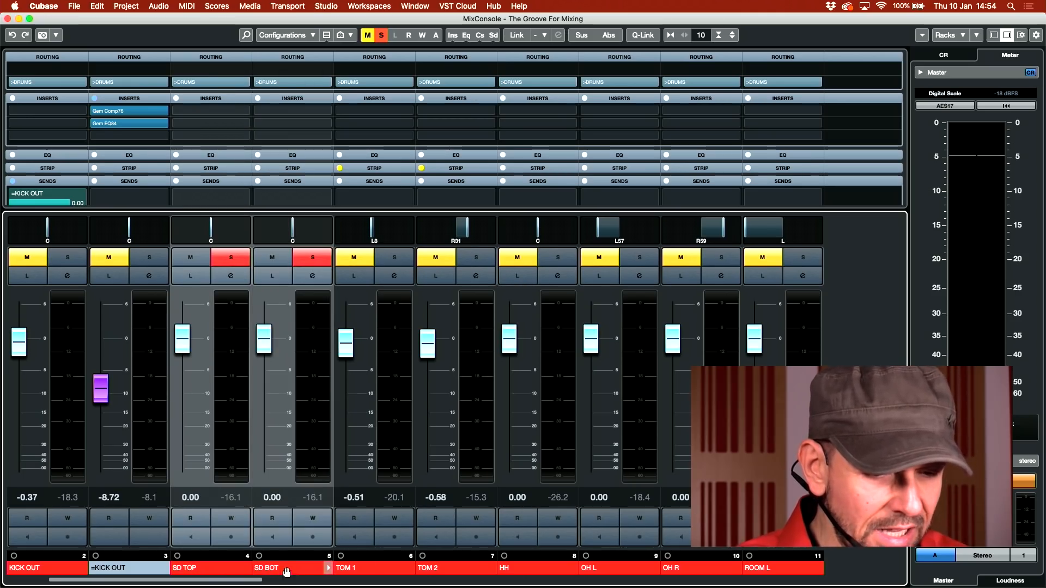
{"action": "right_click", "coordinate": [207, 322]}
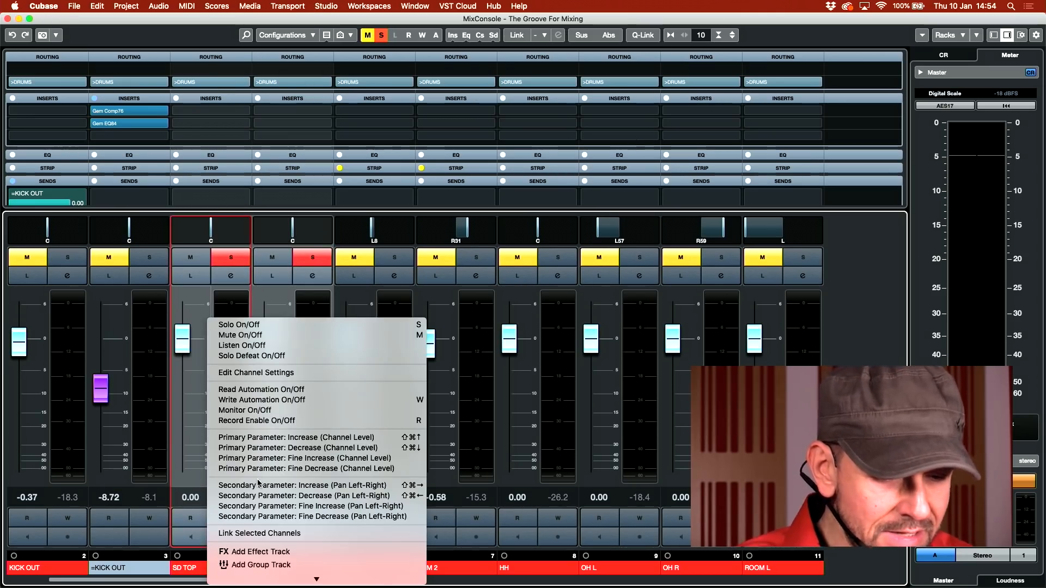
{"action": "mouse_move", "coordinate": [262, 575]}
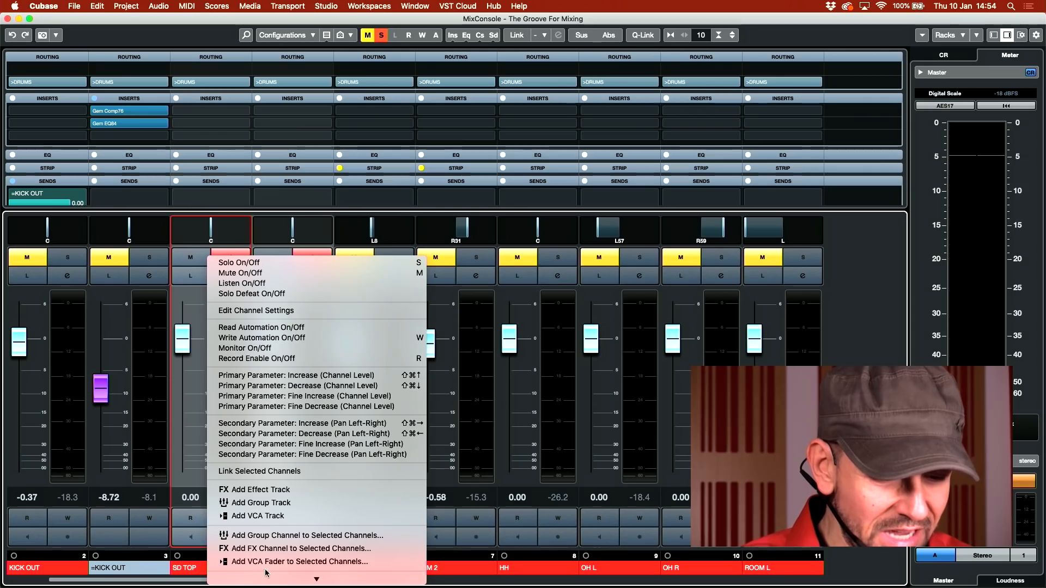
{"action": "left_click", "coordinate": [314, 537]}
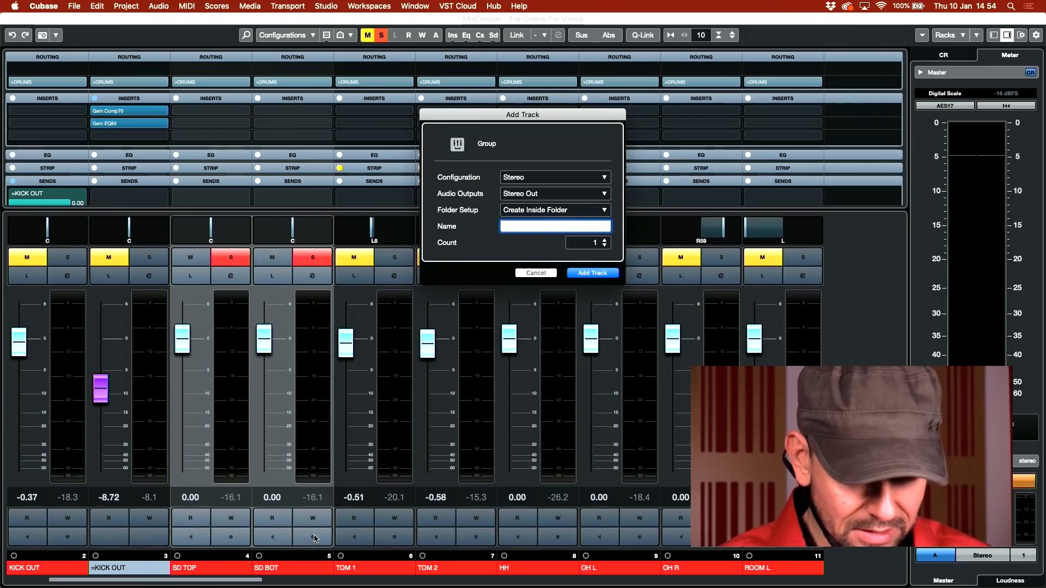
{"action": "type", "text": ">SD"}
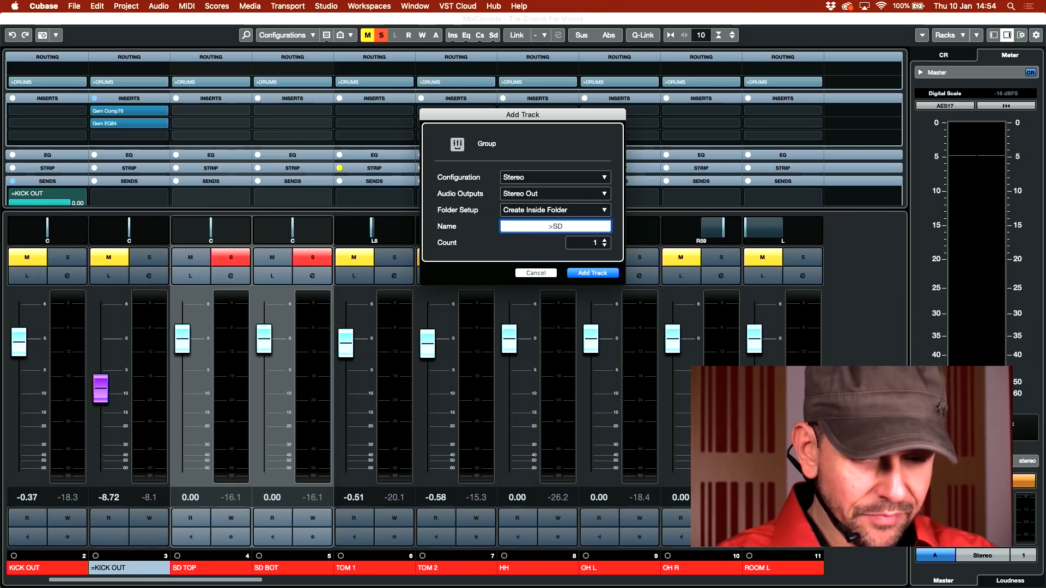
Route the new >SD group to >DRUMS, choose Create Outside Folder, and add the track
{"action": "left_click", "coordinate": [603, 194]}
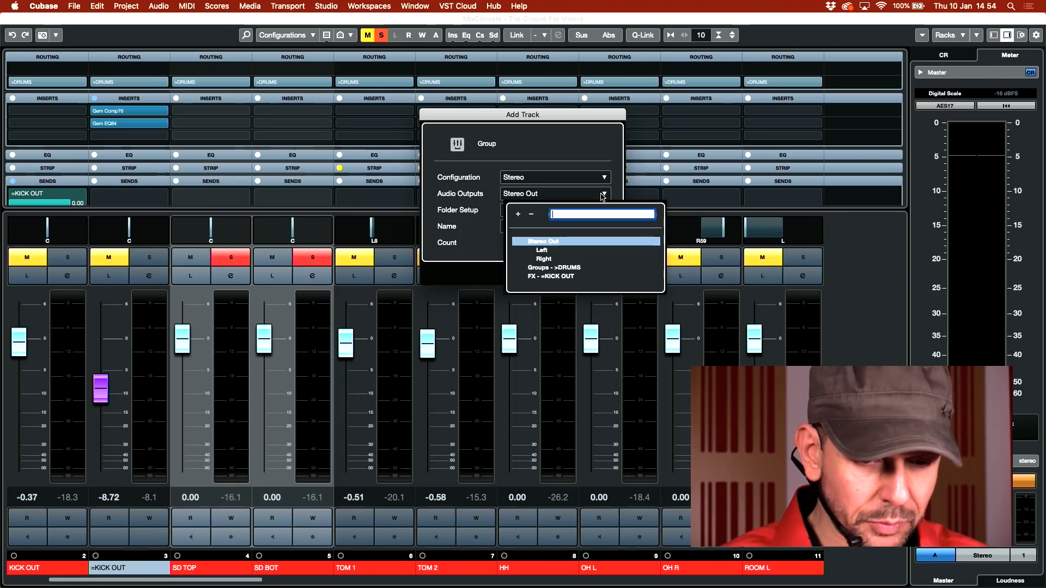
{"action": "left_click", "coordinate": [578, 268]}
{"action": "left_click", "coordinate": [568, 211]}
{"action": "left_click", "coordinate": [568, 220]}
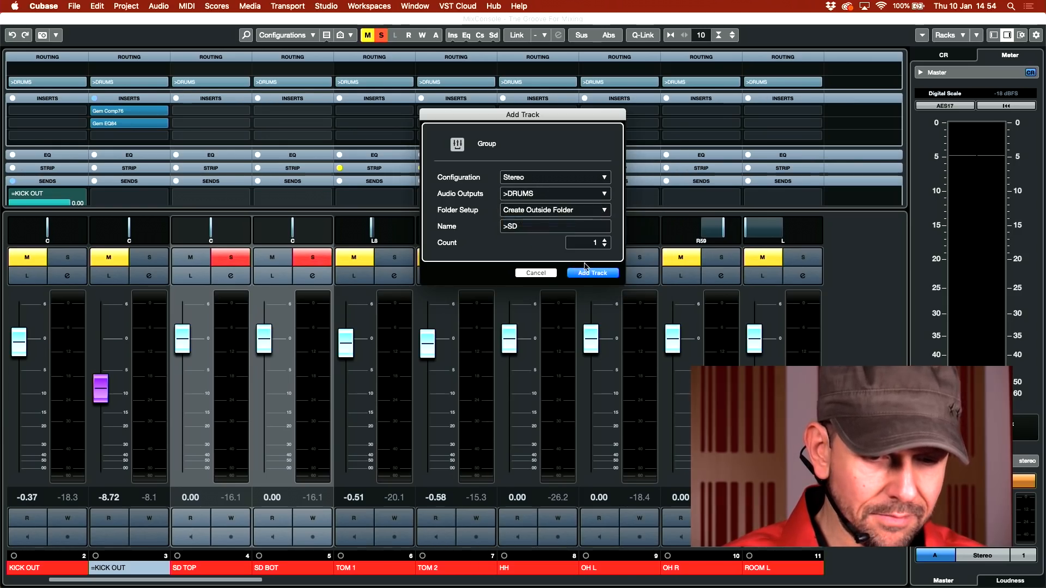
{"action": "left_click", "coordinate": [591, 273]}
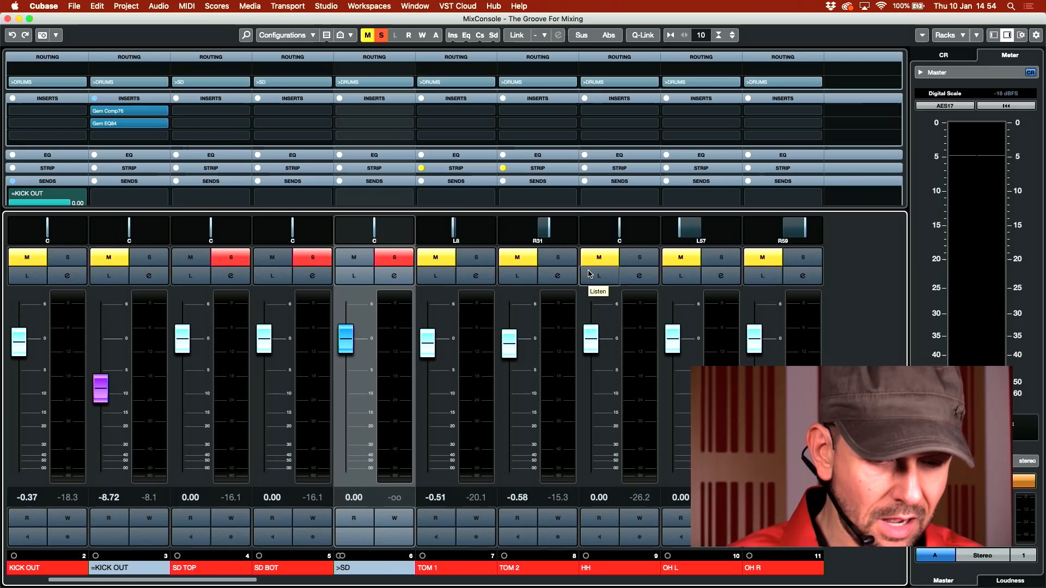
Load Gem EQ550 in the first insert slot of >SD and switch on its 10 kHz high band during playback
{"action": "left_click", "coordinate": [409, 111]}
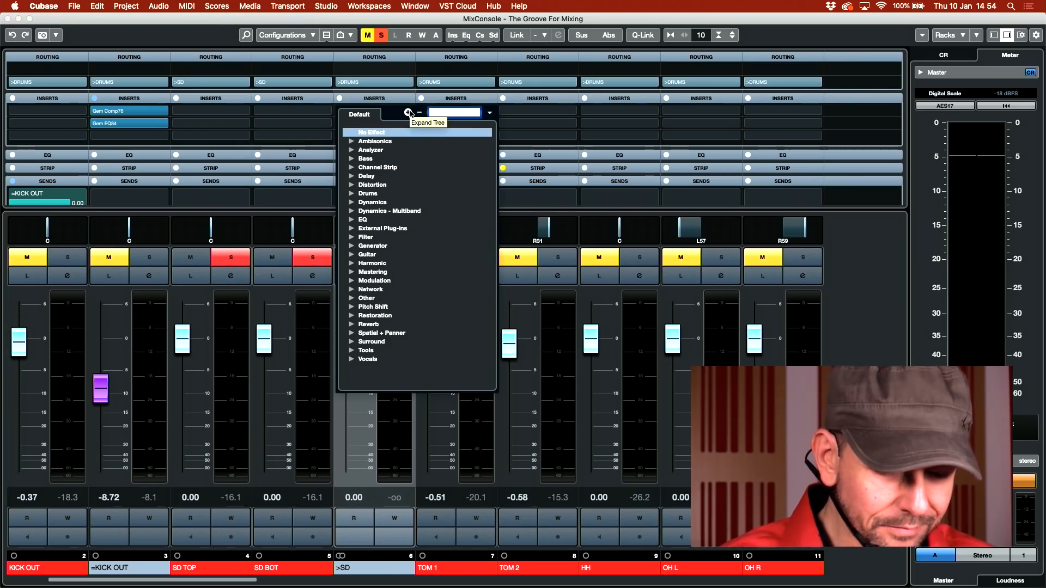
{"action": "type", "text": "gem"}
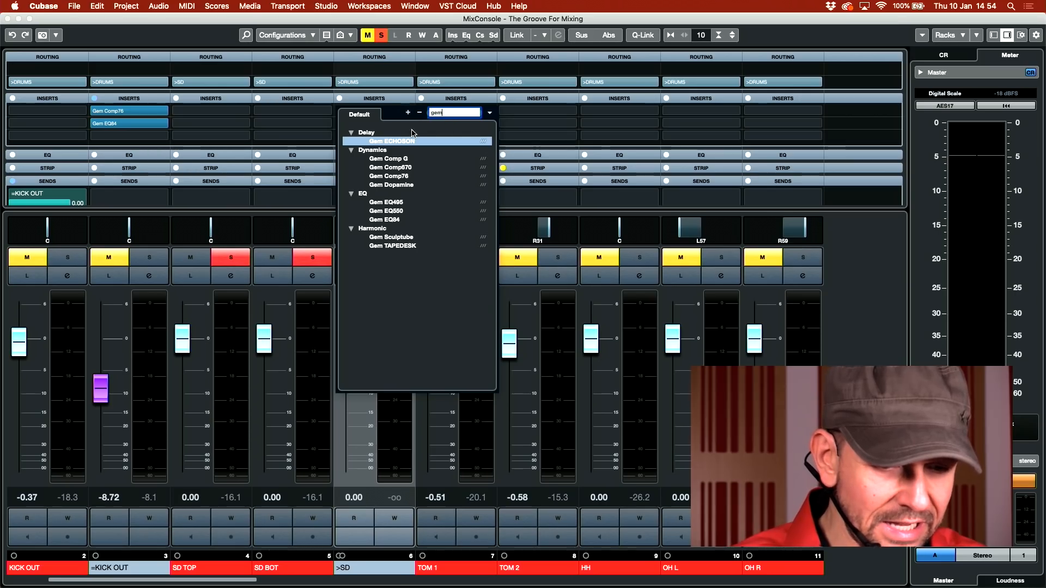
{"action": "left_click", "coordinate": [402, 212]}
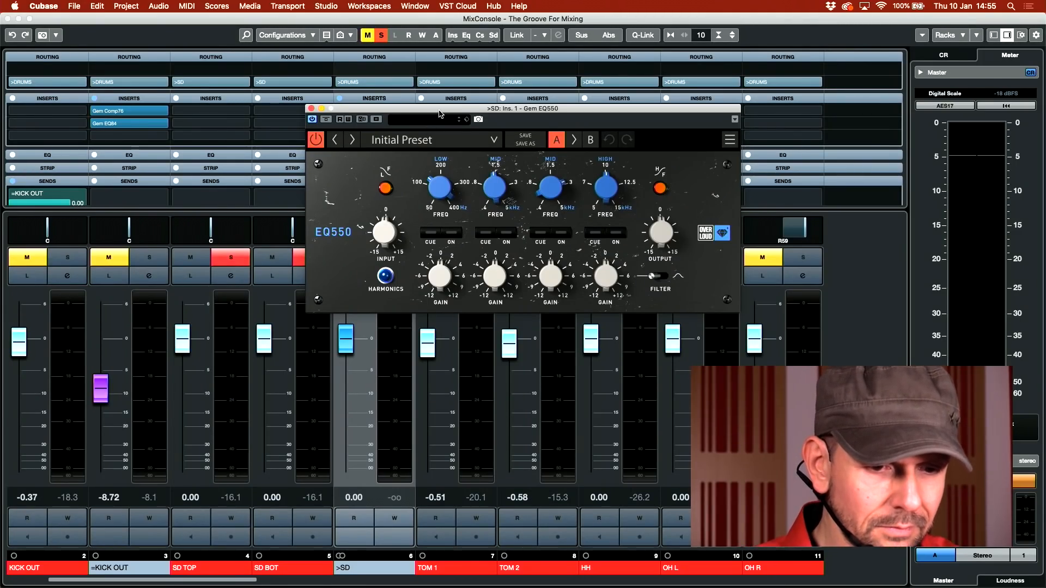
{"action": "left_click_drag", "start_coordinate": [439, 112], "coordinate": [511, 72]}
{"action": "key", "text": "space"}
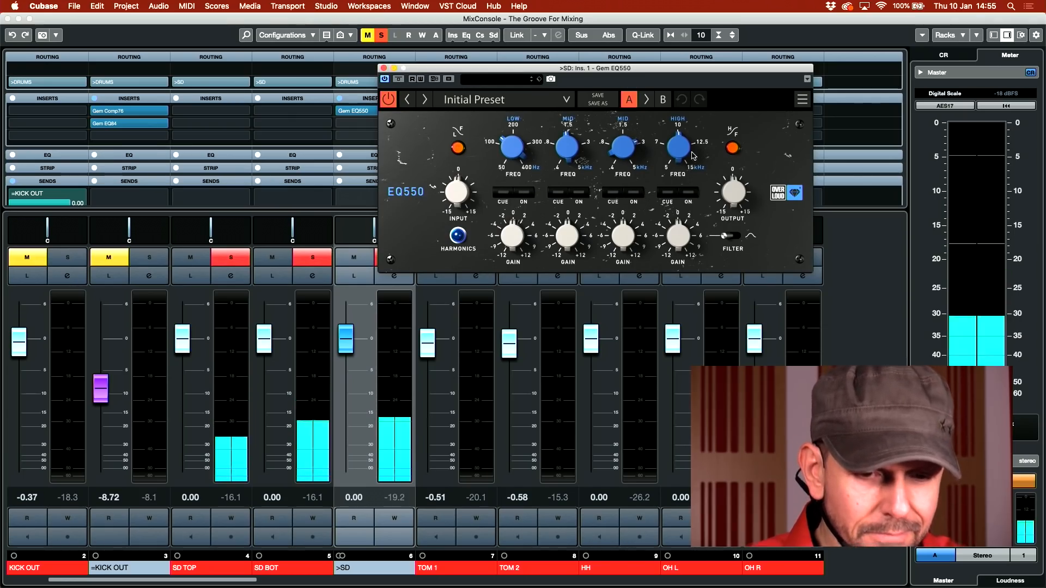
{"action": "left_click", "coordinate": [688, 192]}
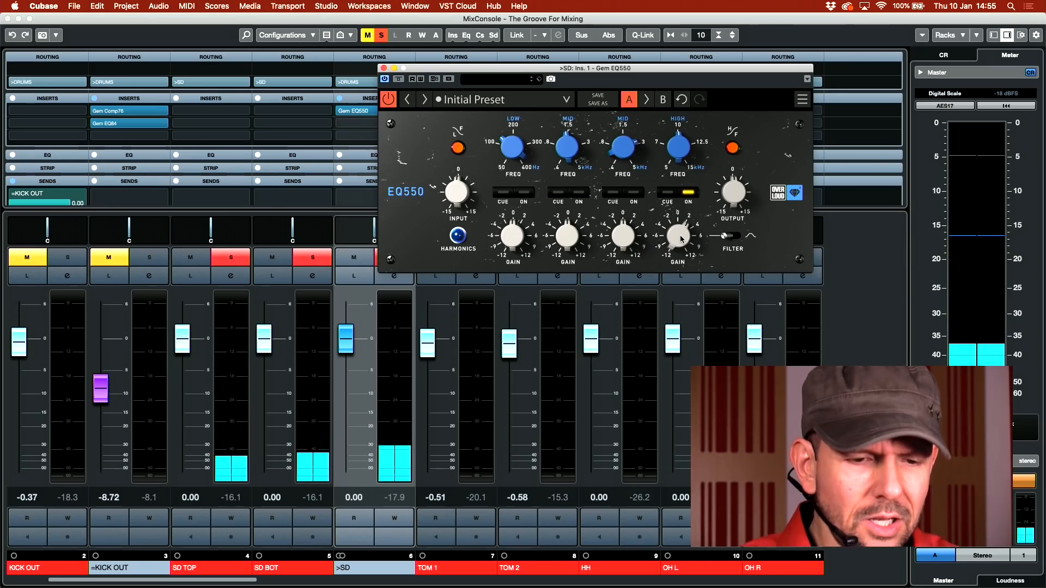
Move Gem EQ550 from >SD to the first insert slot of SD TOP and open its window there
{"action": "left_click_drag", "start_coordinate": [511, 72], "coordinate": [554, 183]}
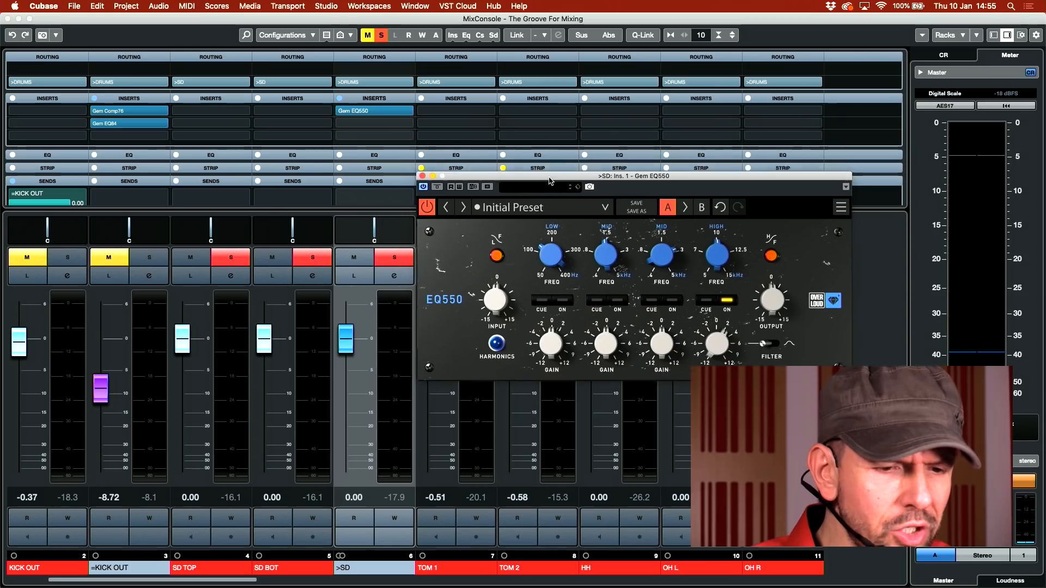
{"action": "left_click", "coordinate": [376, 114]}
{"action": "left_click_drag", "start_coordinate": [359, 114], "coordinate": [232, 109]}
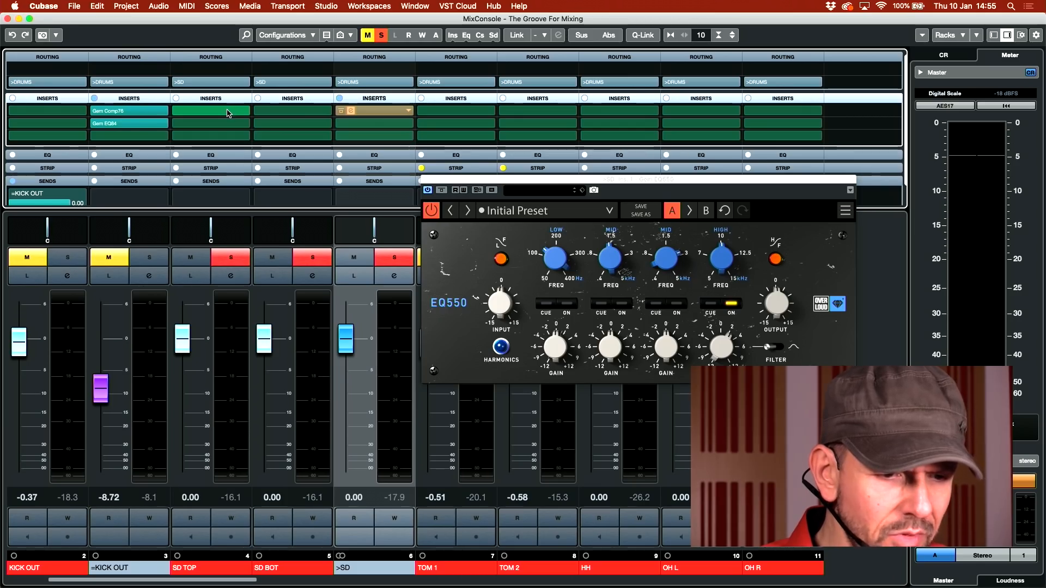
{"action": "left_click_drag", "start_coordinate": [228, 112], "coordinate": [228, 112]}
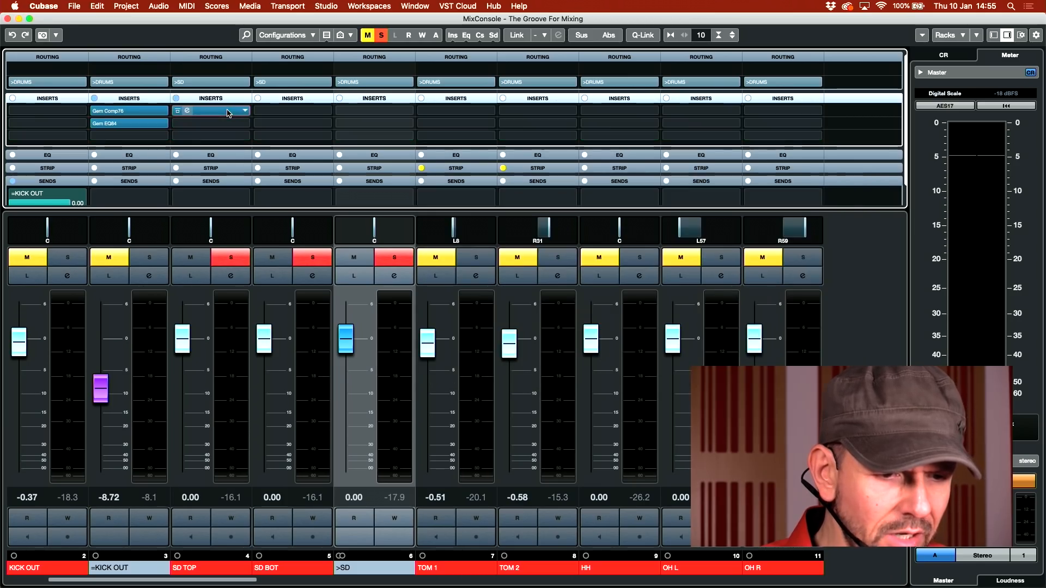
{"action": "left_click", "coordinate": [187, 111]}
Play the soloed snare and compare it with Gem EQ550 on SD TOP bypassed and active
{"action": "key", "text": "space"}
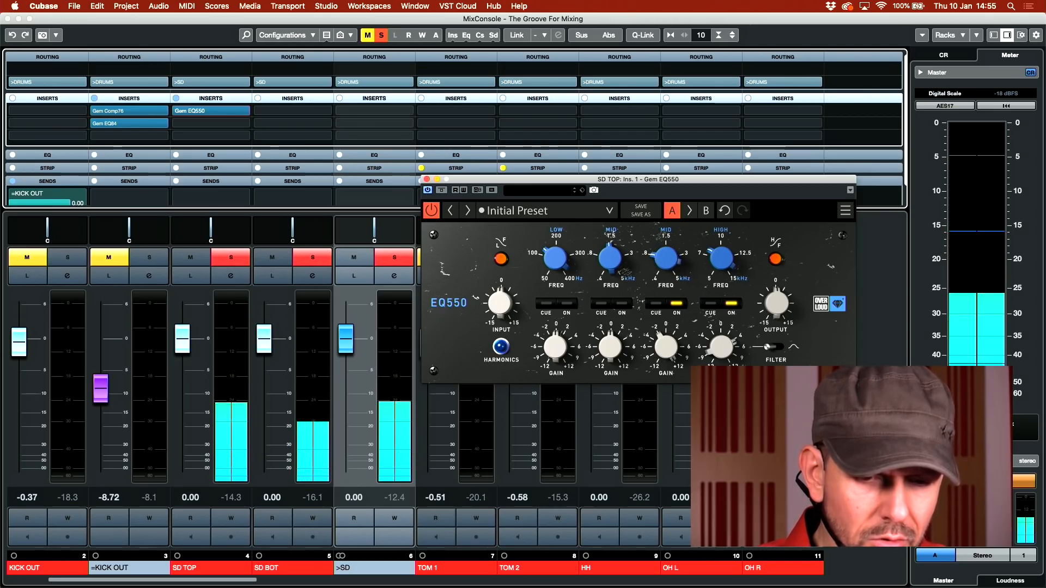
{"action": "left_click", "coordinate": [441, 190]}
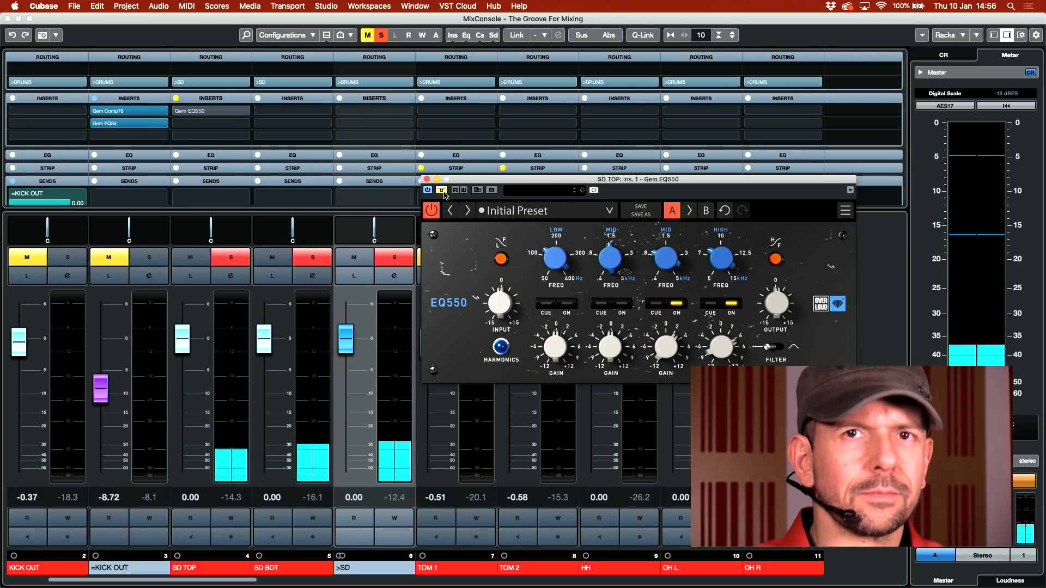
{"action": "left_click", "coordinate": [442, 190]}
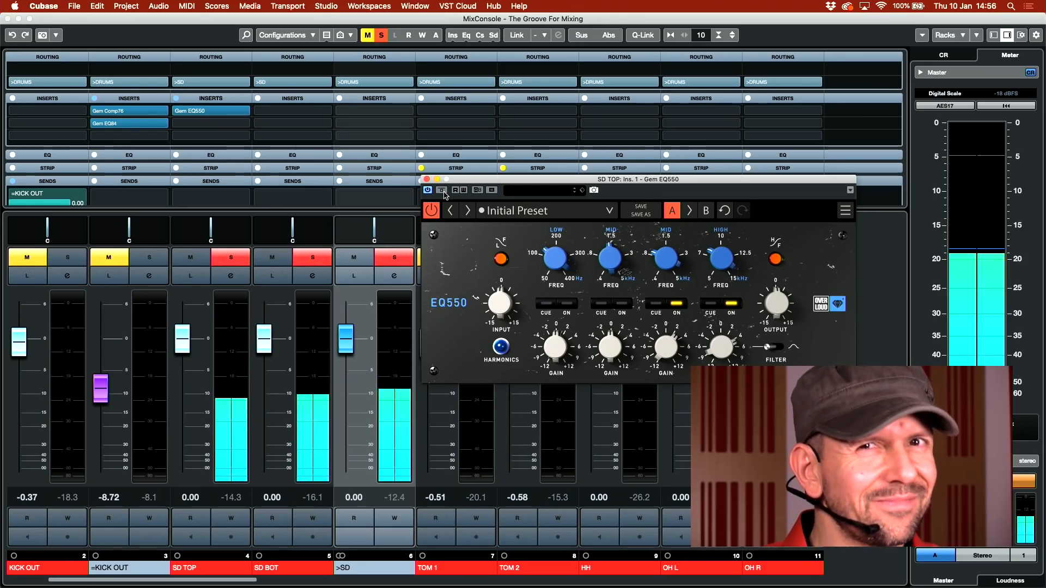
{"action": "left_click", "coordinate": [443, 191]}
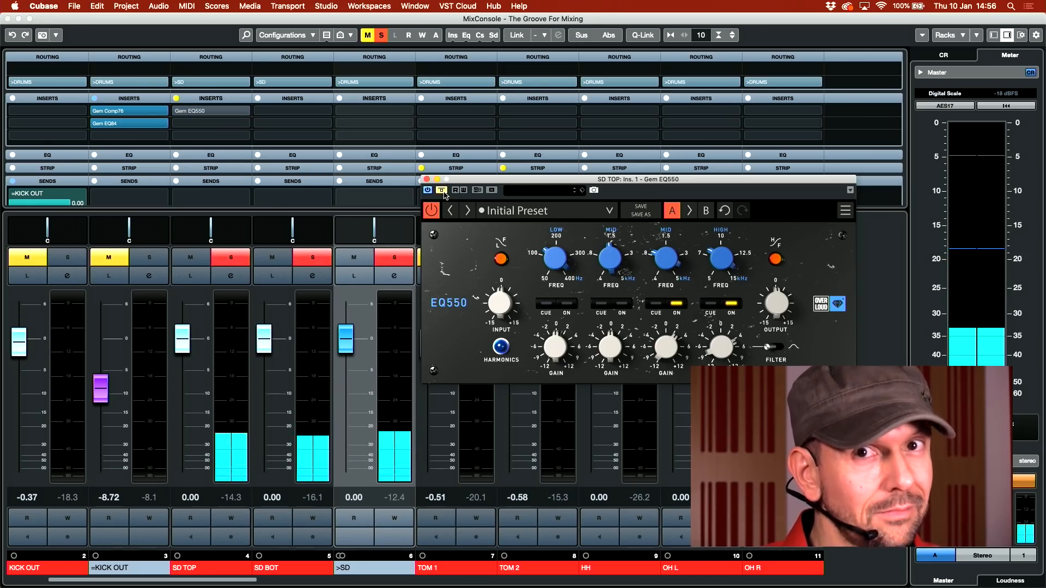
{"action": "left_click", "coordinate": [443, 191]}
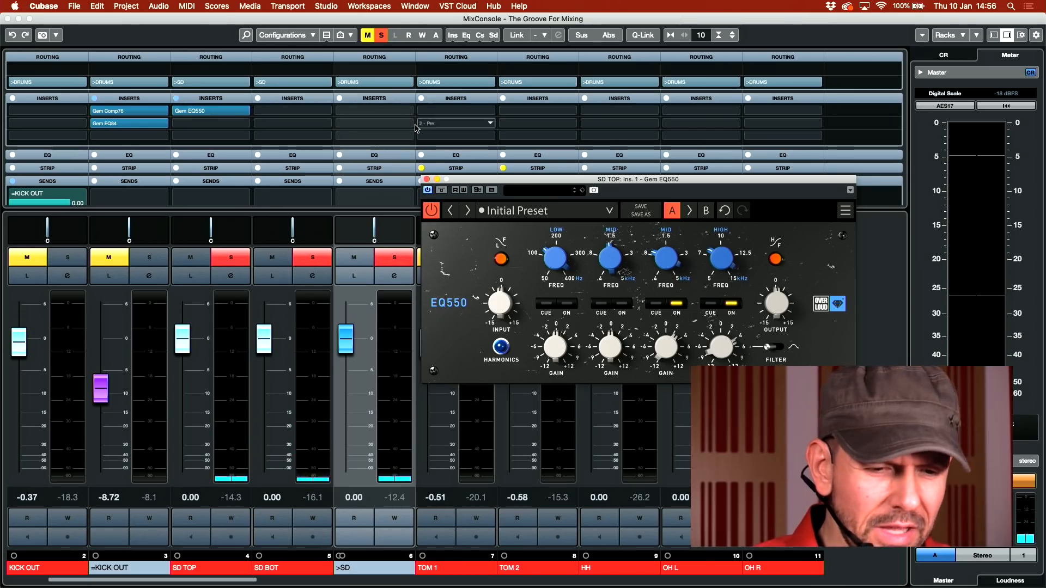
Clear all solos and compare the full drums with SD TOP's Gem EQ550 bypassed and active
{"action": "left_click", "coordinate": [382, 37]}
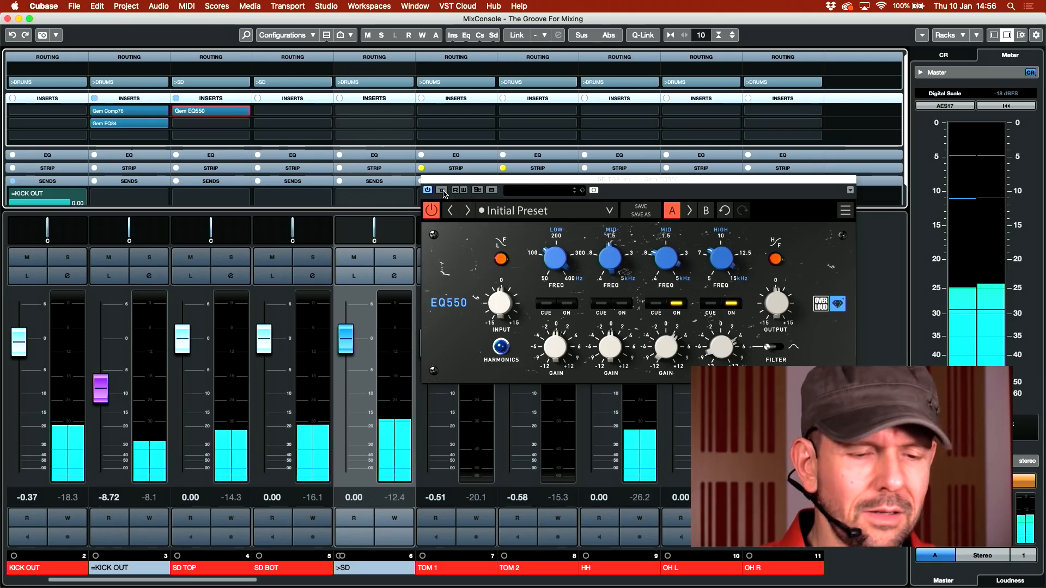
{"action": "left_click", "coordinate": [443, 192]}
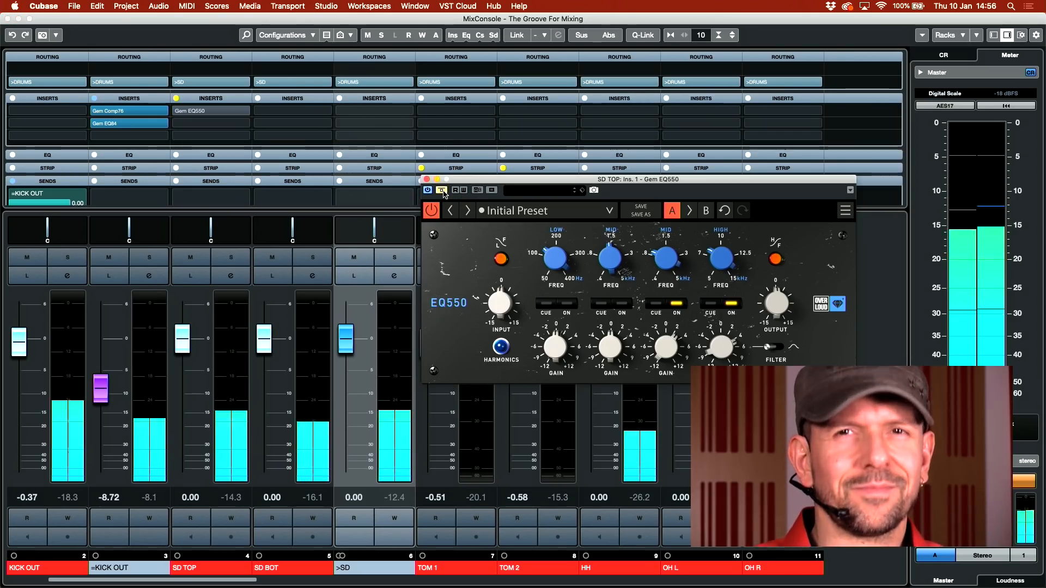
{"action": "left_click", "coordinate": [442, 191]}
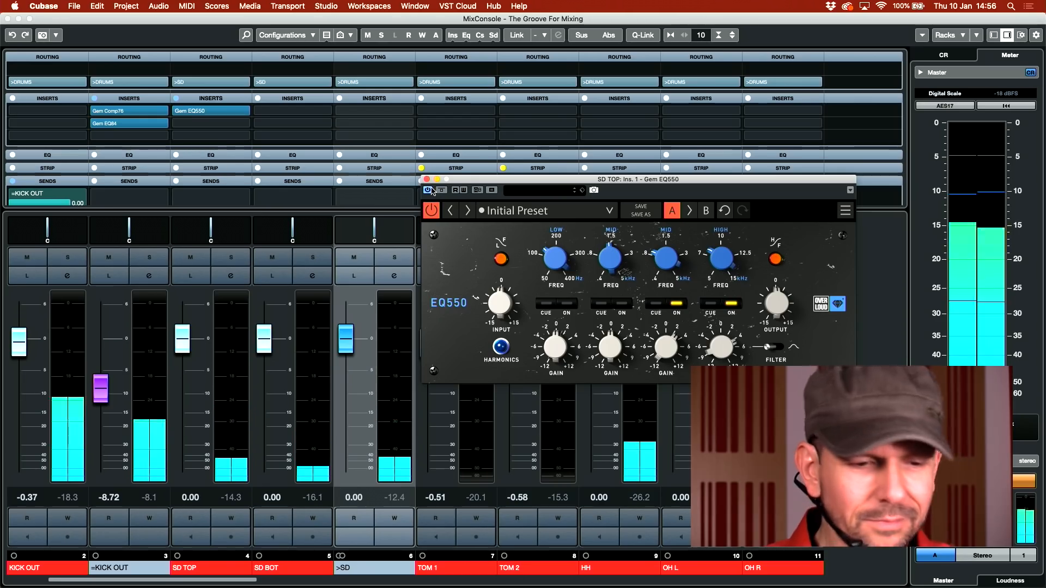
Load Gem Comp76 in the first insert slot of >SD and move its window clear of the >SD channel
{"action": "left_click", "coordinate": [410, 113]}
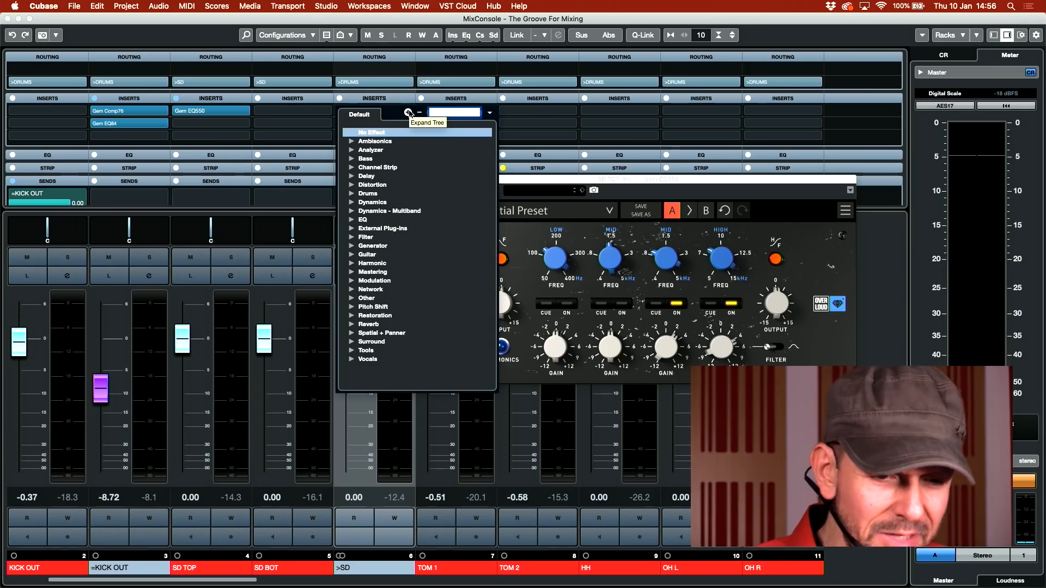
{"action": "type", "text": "ge"}
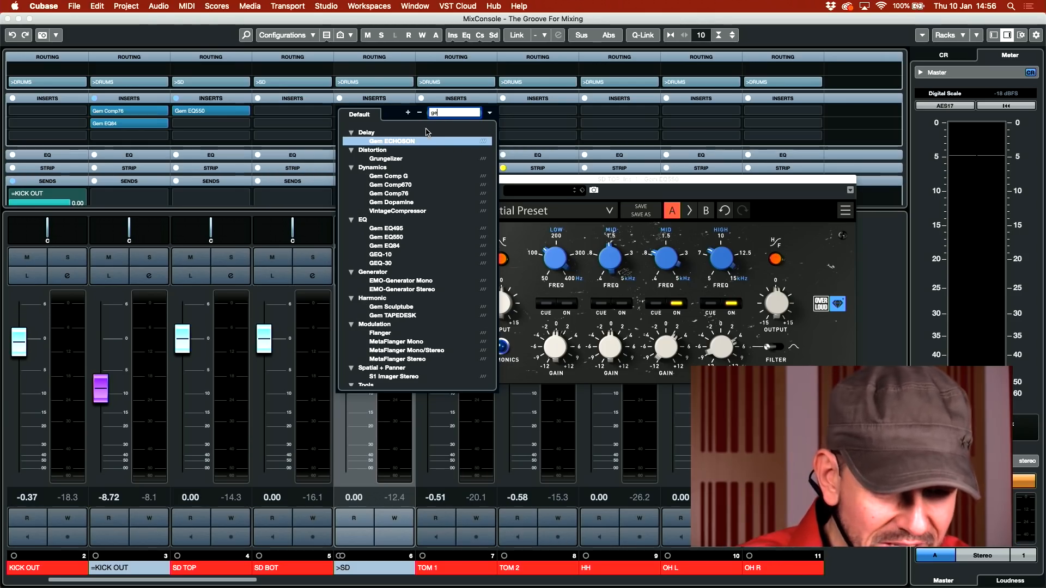
{"action": "left_click", "coordinate": [402, 194]}
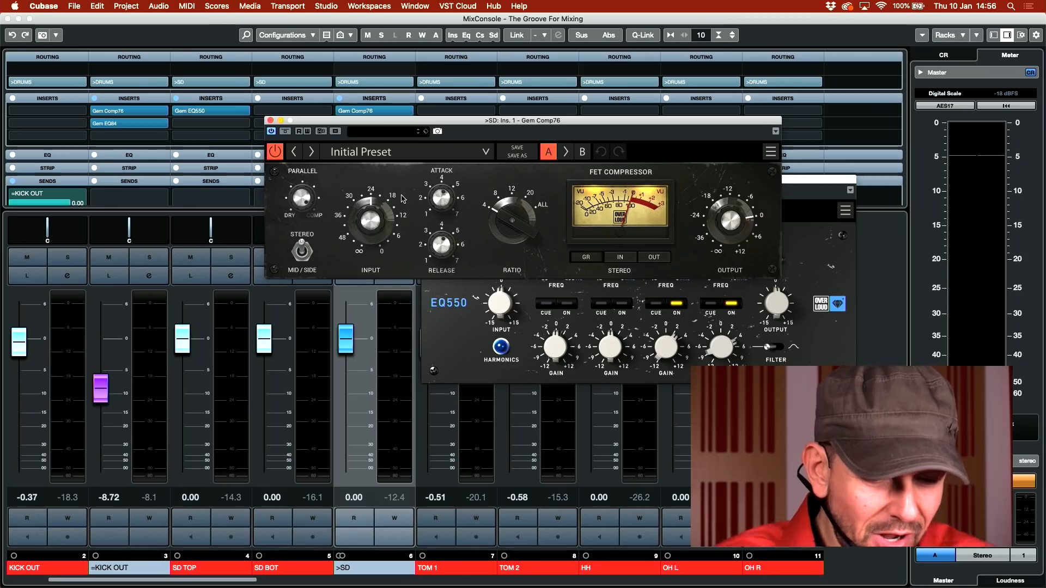
{"action": "left_click_drag", "start_coordinate": [444, 124], "coordinate": [564, 97]}
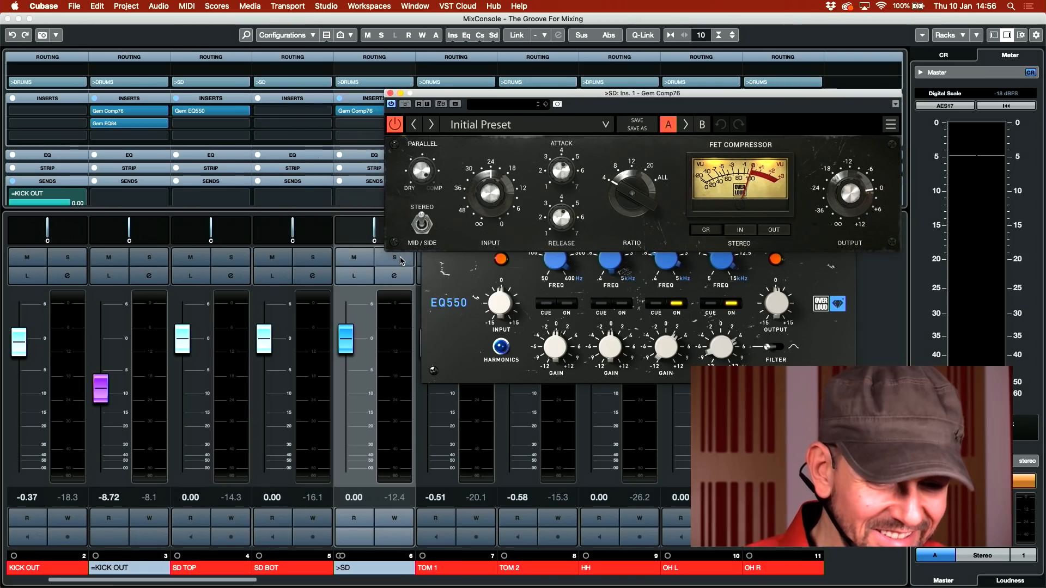
Solo the >SD channel, play it and raise the input of its Gem Comp76
{"action": "left_click", "coordinate": [395, 257]}
{"action": "key", "text": "space"}
{"action": "left_click_drag", "start_coordinate": [490, 194], "coordinate": [490, 183]}
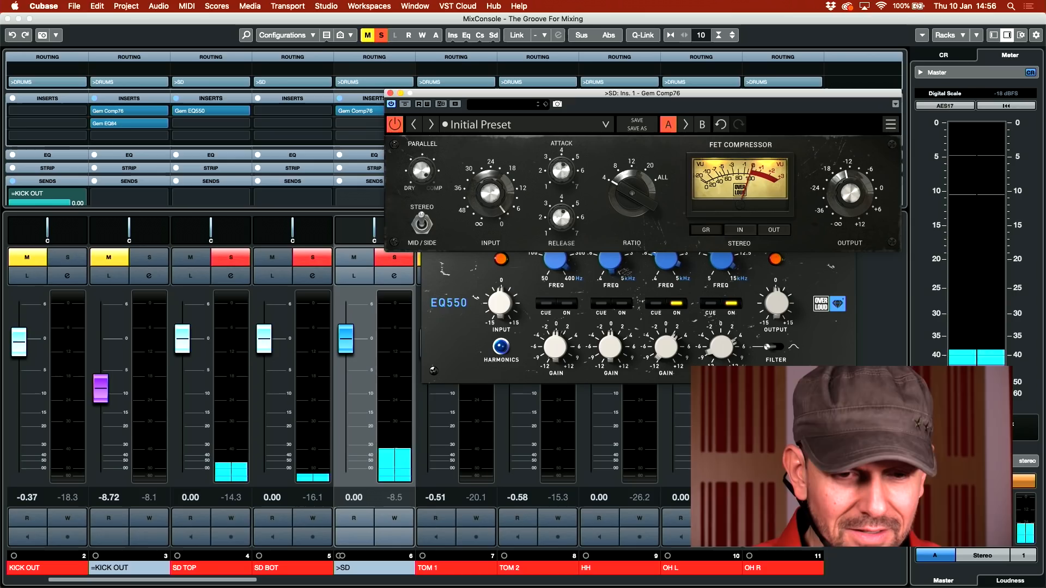
Compare >SD with Gem Comp76 bypassed and active, then clear its solo and close the Gem Comp76 and Gem EQ550 windows
{"action": "left_click", "coordinate": [405, 104]}
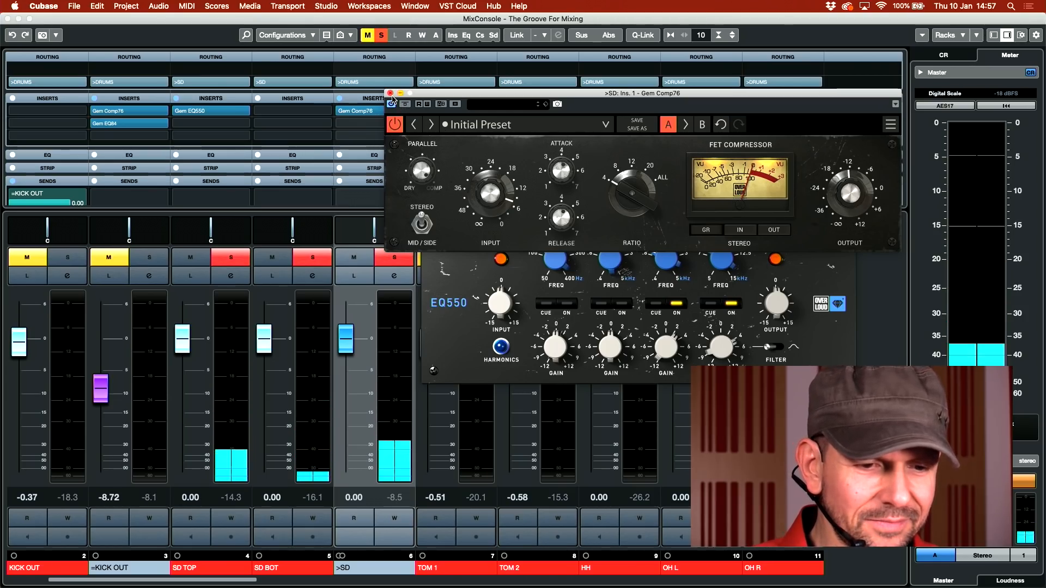
{"action": "left_click", "coordinate": [391, 94]}
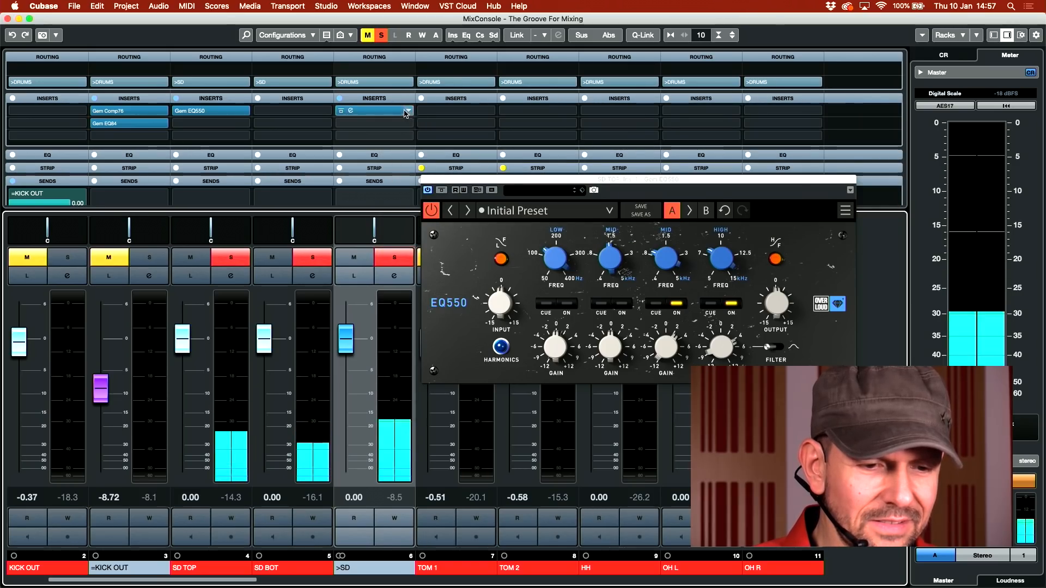
{"action": "left_click", "coordinate": [391, 261]}
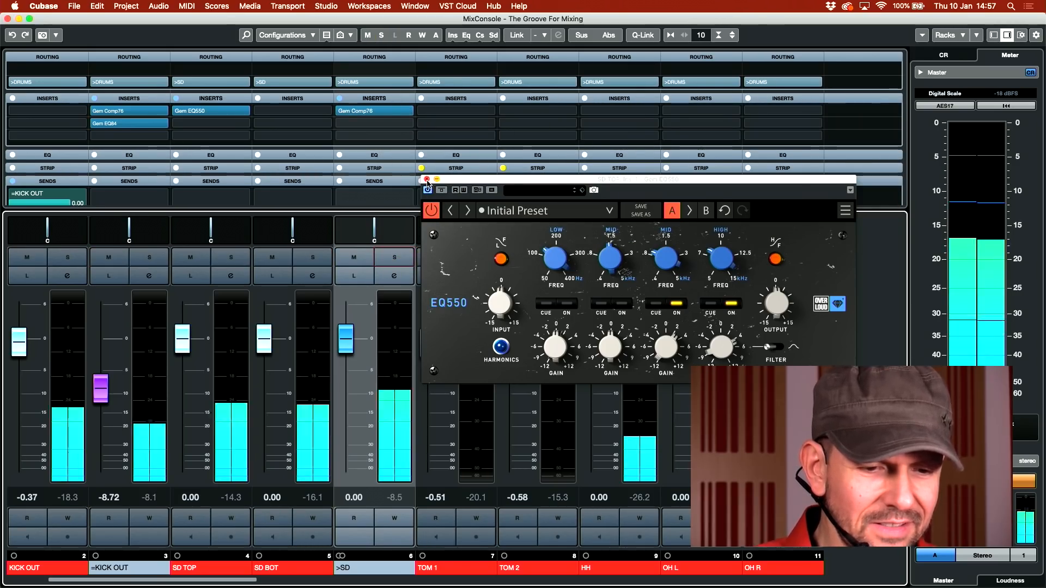
{"action": "left_click", "coordinate": [424, 180]}
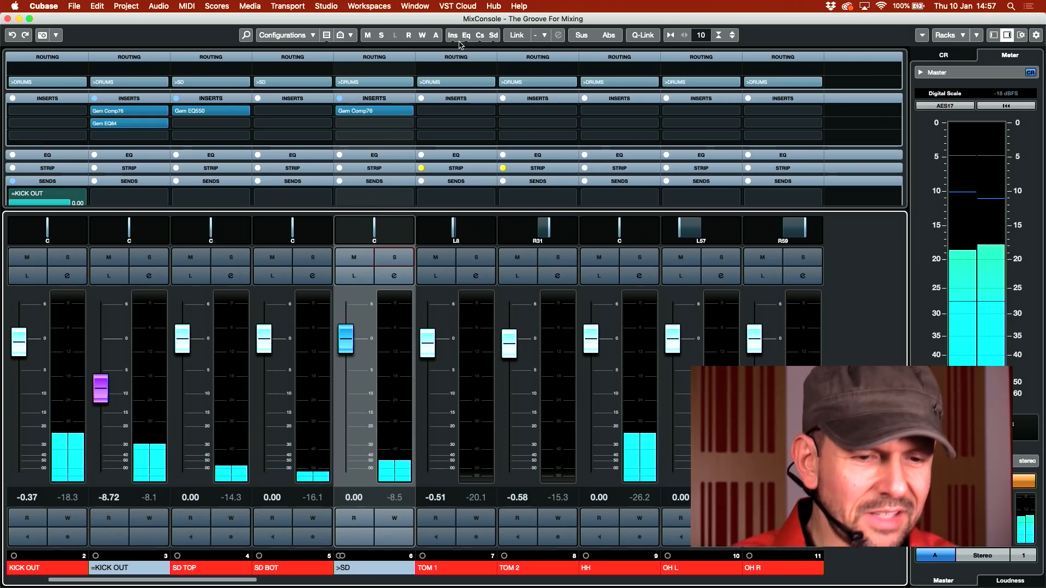
Compare the full drums with all channel inserts bypassed and active, and check Gem Comp76 on >SD during playback
{"action": "key", "text": "alt"}
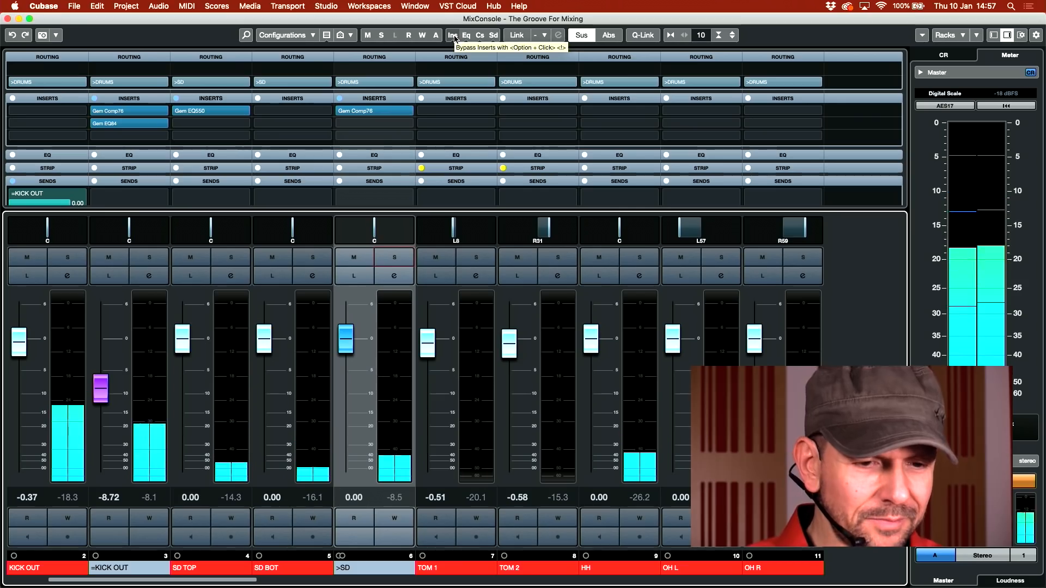
{"action": "left_click", "coordinate": [453, 37], "text": "alt"}
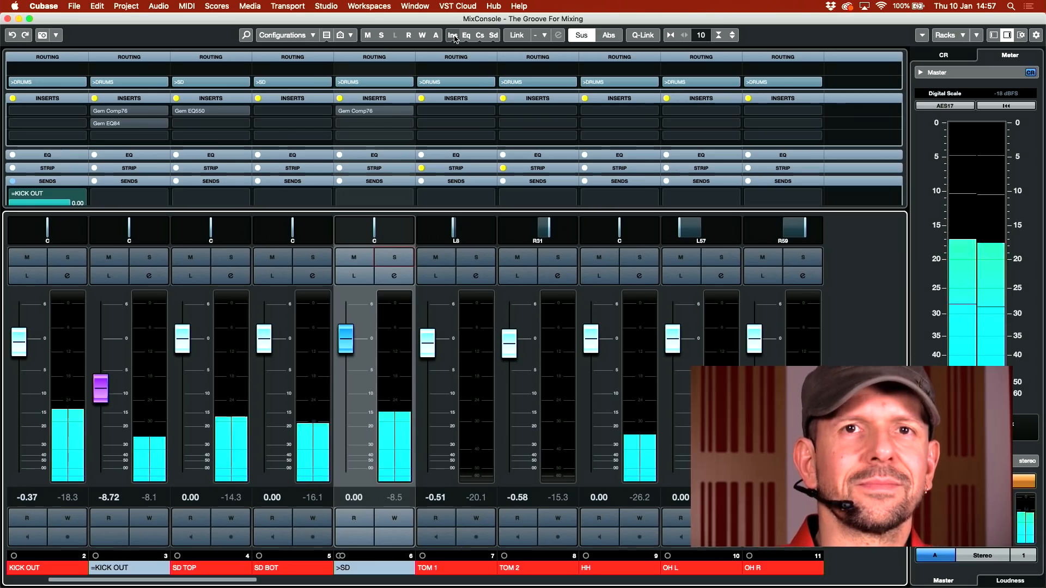
{"action": "left_click", "coordinate": [454, 37], "text": "alt"}
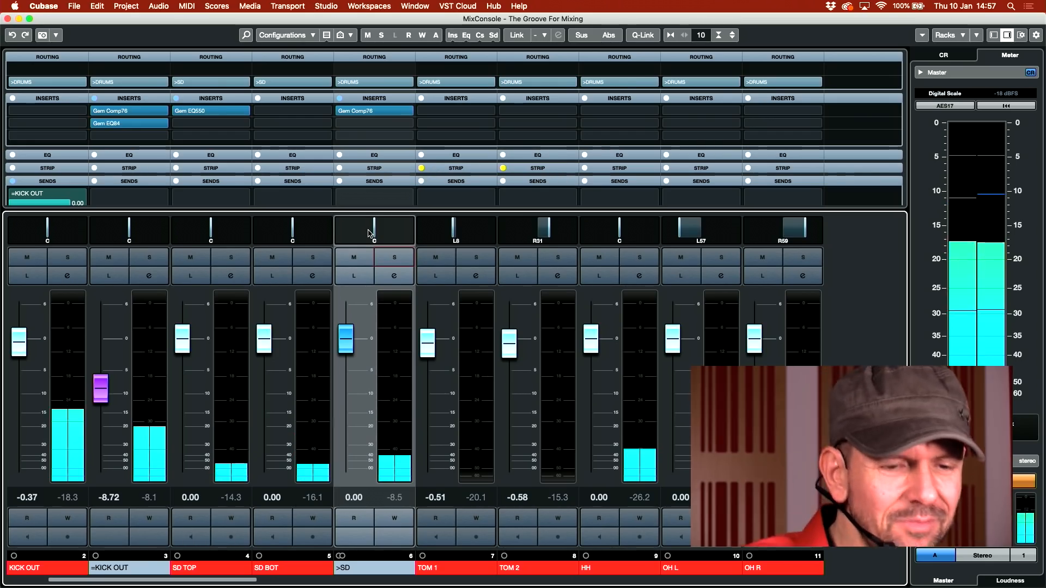
{"action": "left_click", "coordinate": [355, 110]}
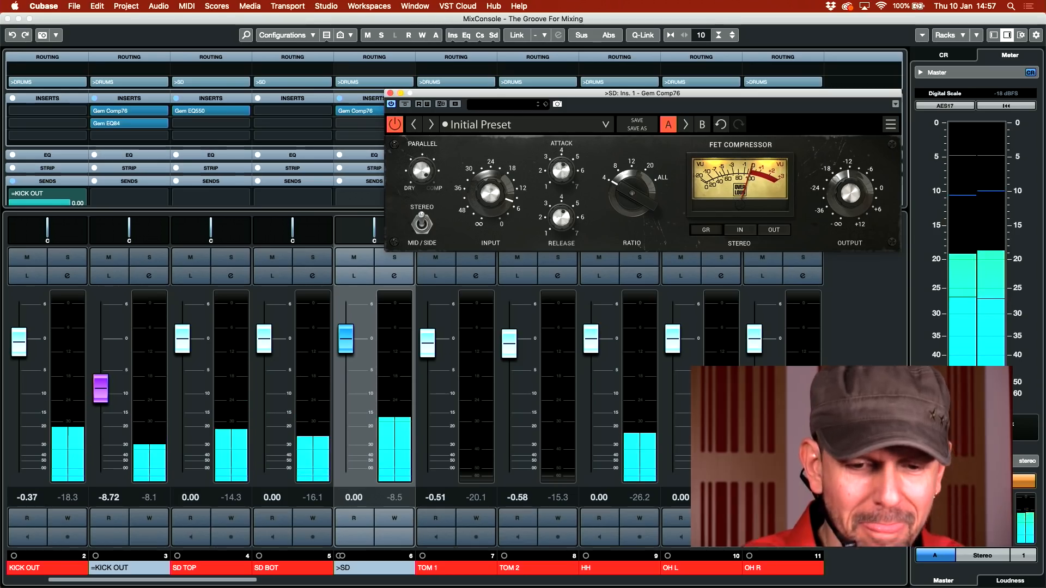
{"action": "left_click", "coordinate": [390, 93]}
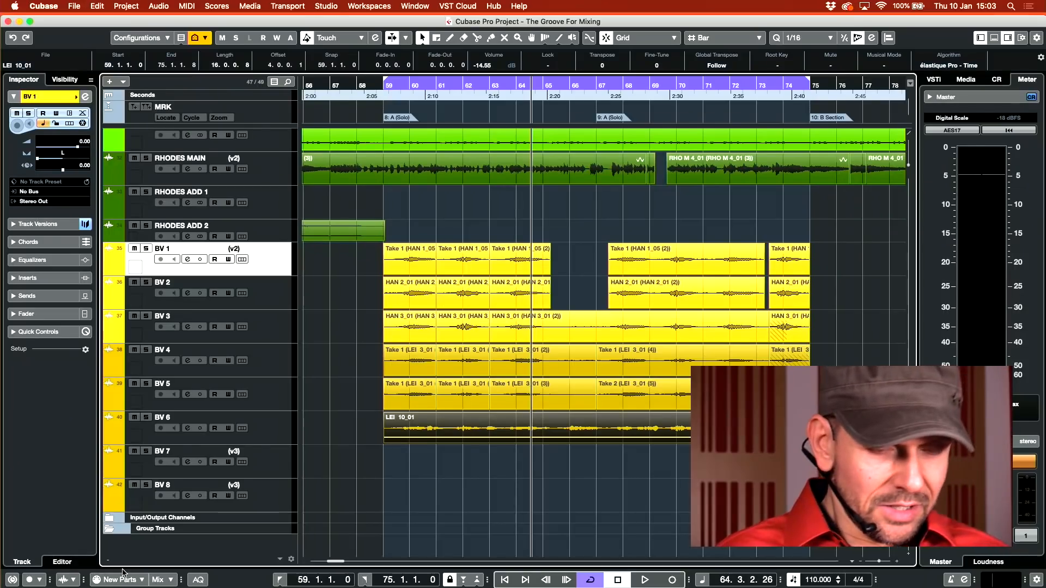
Play the backing vocal section in the project window from about bar 60 and again from about bar 64
{"action": "left_click", "coordinate": [437, 150]}
{"action": "left_click", "coordinate": [412, 83]}
{"action": "key", "text": "space"}
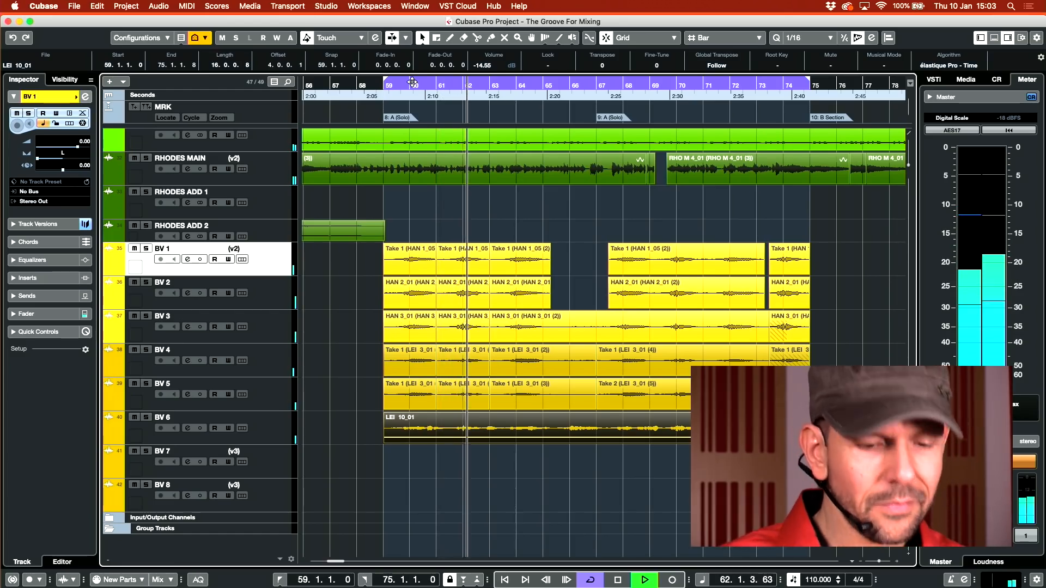
{"action": "key", "text": "space"}
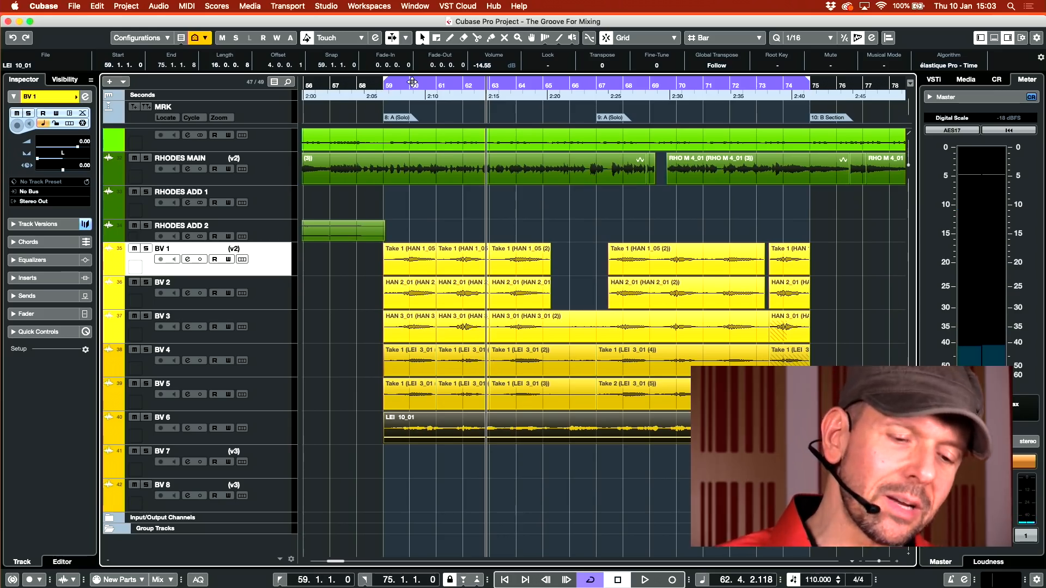
{"action": "left_click", "coordinate": [523, 84]}
{"action": "key", "text": "space"}
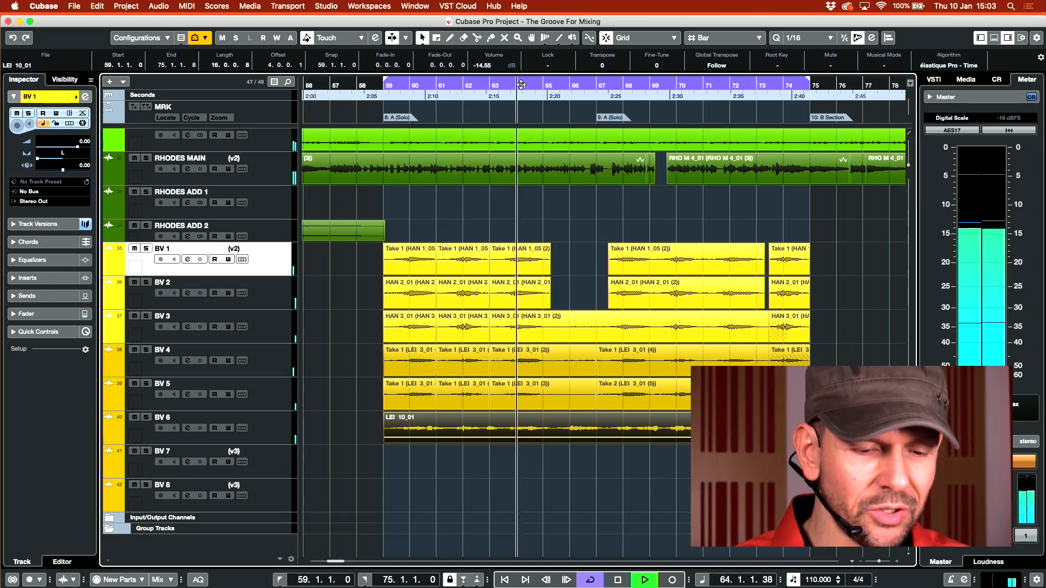
{"action": "key", "text": "space"}
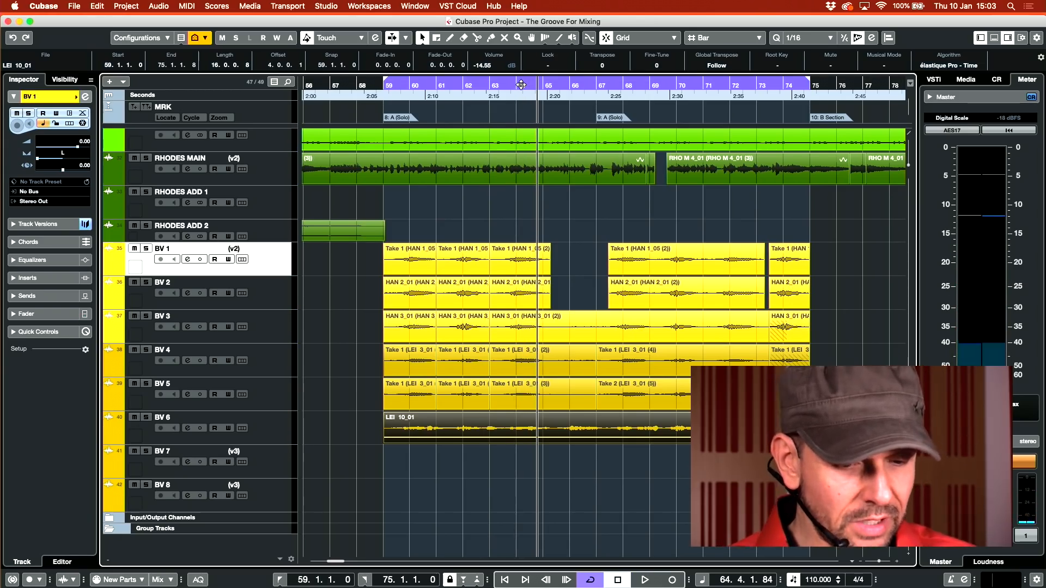
Route channels BV 1 to BV 8 in the MixConsole to a new stereo group named >BVs with Stereo Out as its output
{"action": "key", "text": "F3"}
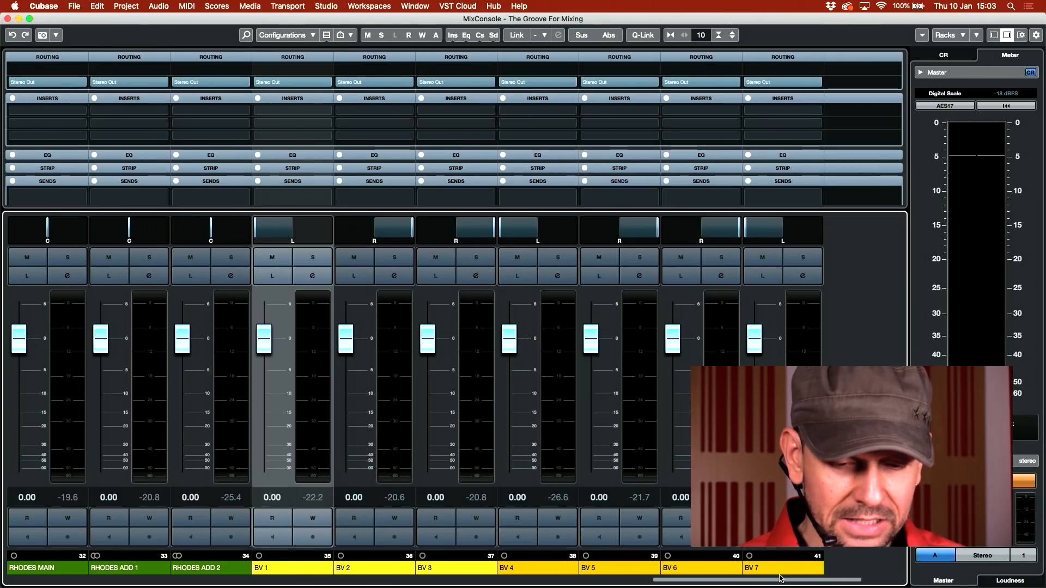
{"action": "scroll", "coordinate": [779, 567], "scroll_direction": "right", "scroll_amount": 2}
{"action": "left_click", "coordinate": [692, 574]}
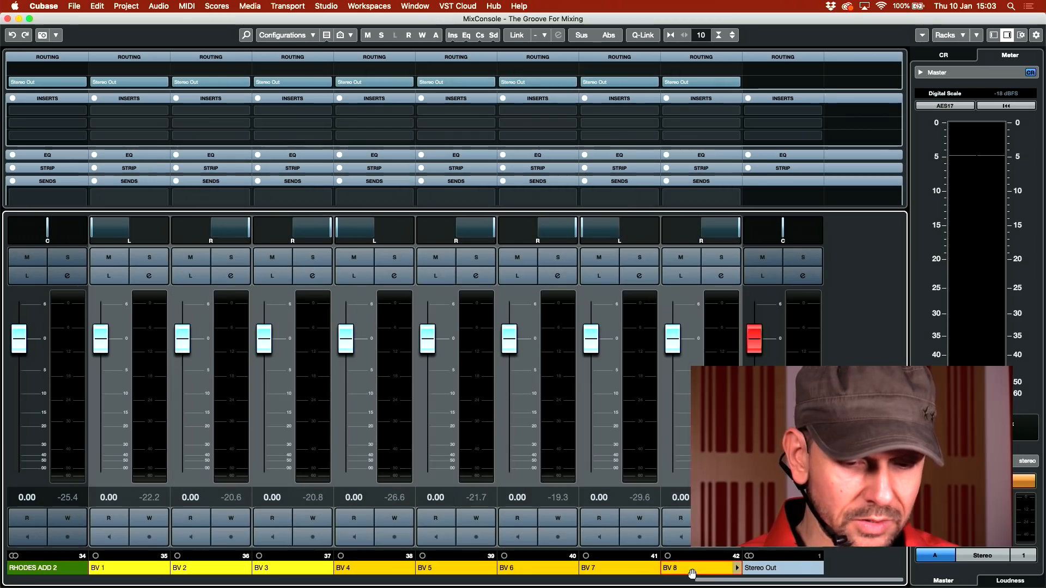
{"action": "right_click", "coordinate": [681, 401]}
{"action": "scroll", "coordinate": [790, 474], "scroll_direction": "down", "scroll_amount": 5}
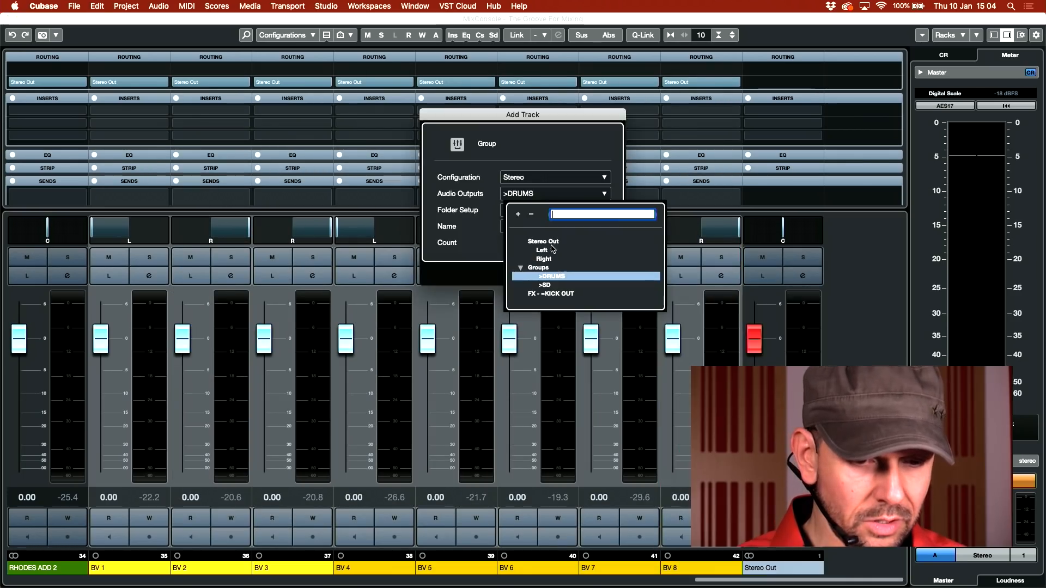
{"action": "left_click", "coordinate": [550, 242]}
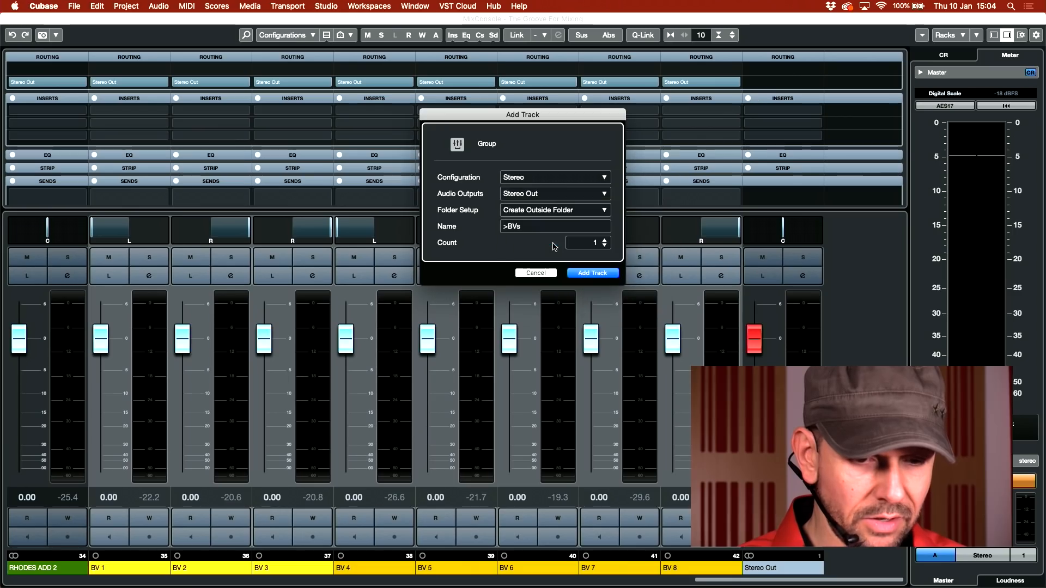
{"action": "left_click", "coordinate": [593, 273]}
Solo >BVs, load Gem Sculptube in its first insert slot and reposition the plug-in window
{"action": "left_click", "coordinate": [807, 257]}
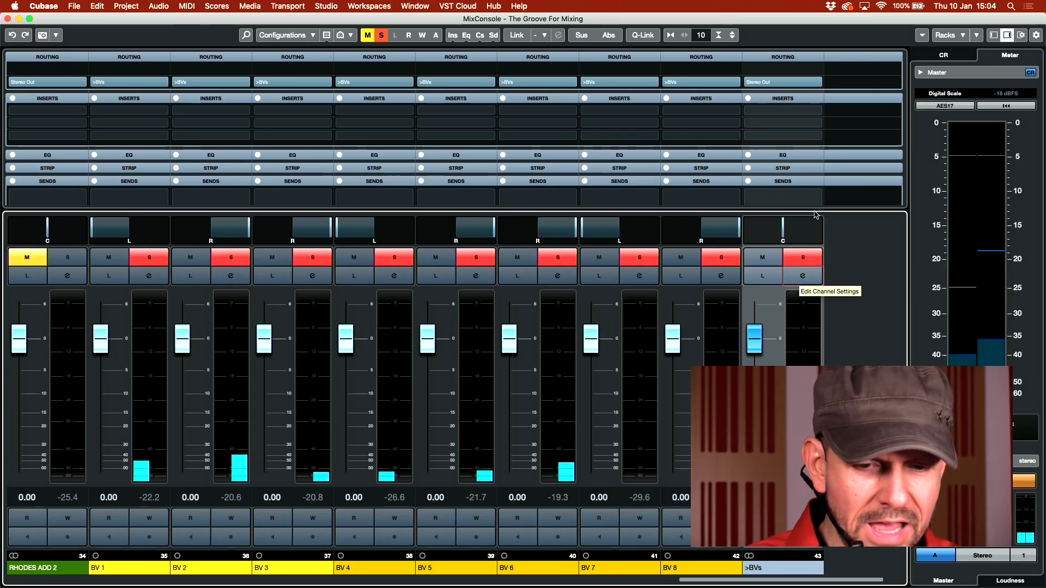
{"action": "left_click", "coordinate": [817, 111]}
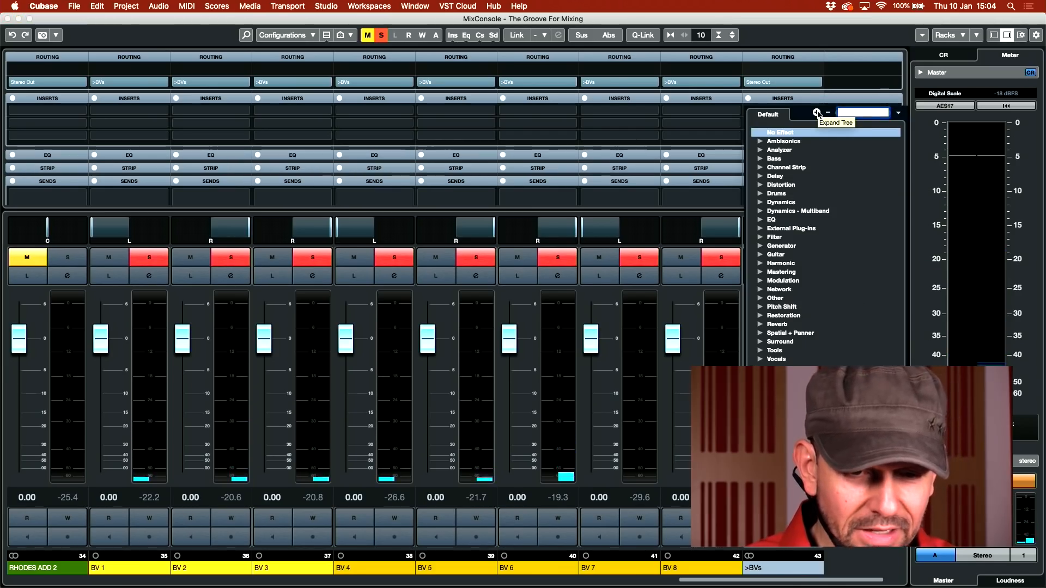
{"action": "type", "text": "e"}
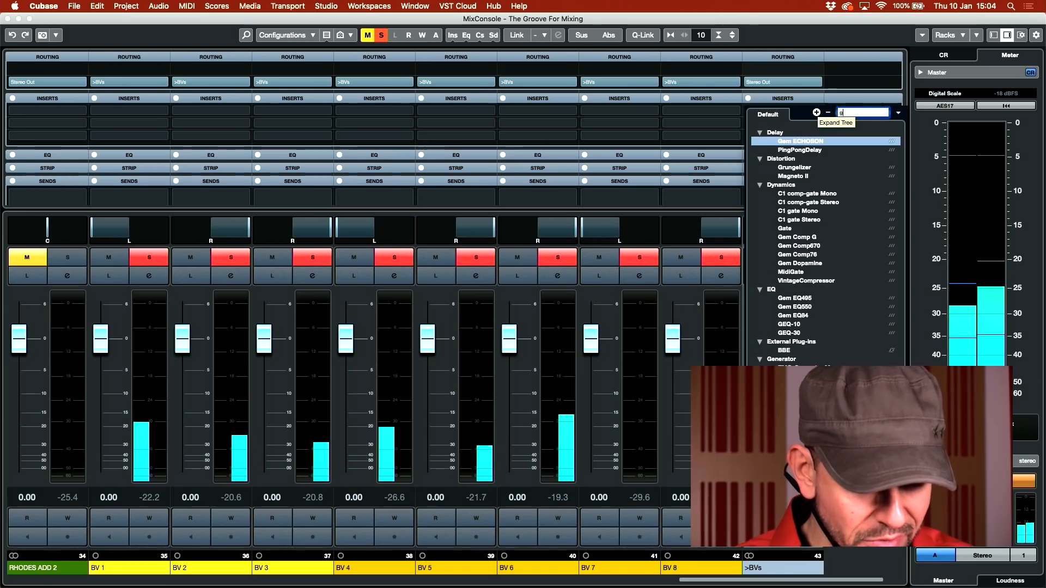
{"action": "type", "text": "em"}
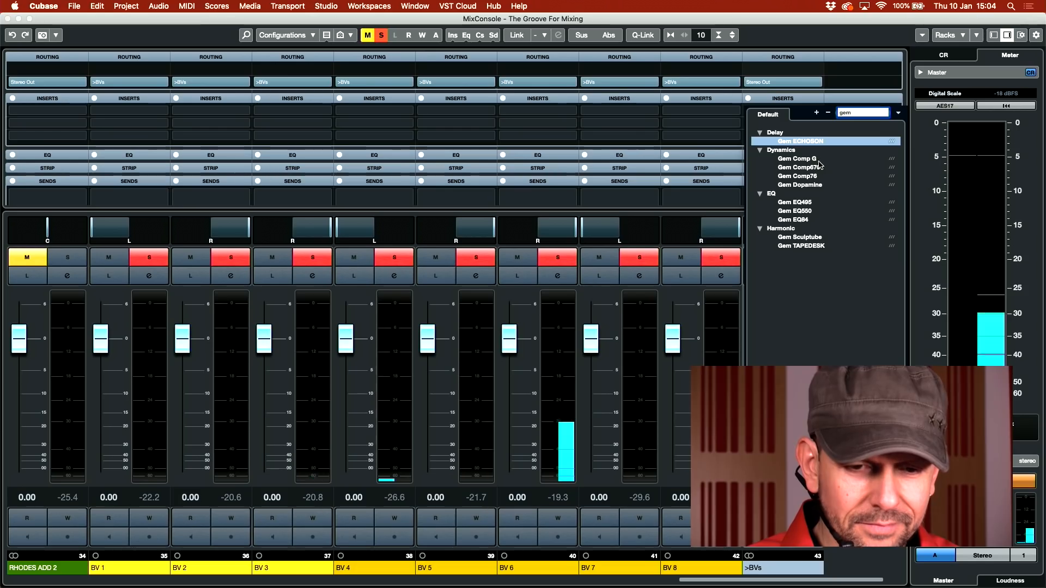
{"action": "left_click", "coordinate": [815, 240]}
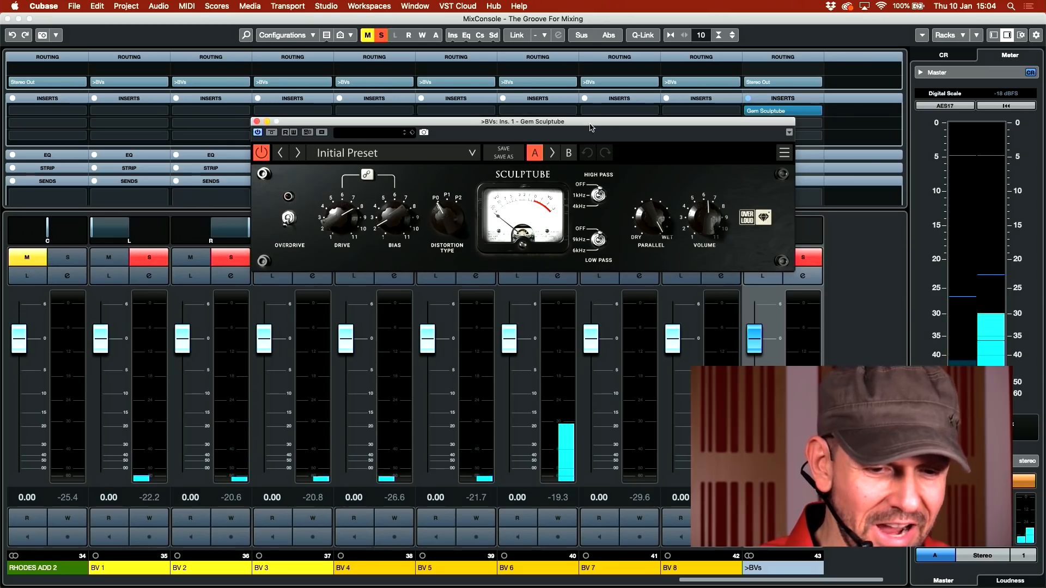
{"action": "left_click_drag", "start_coordinate": [591, 126], "coordinate": [562, 117]}
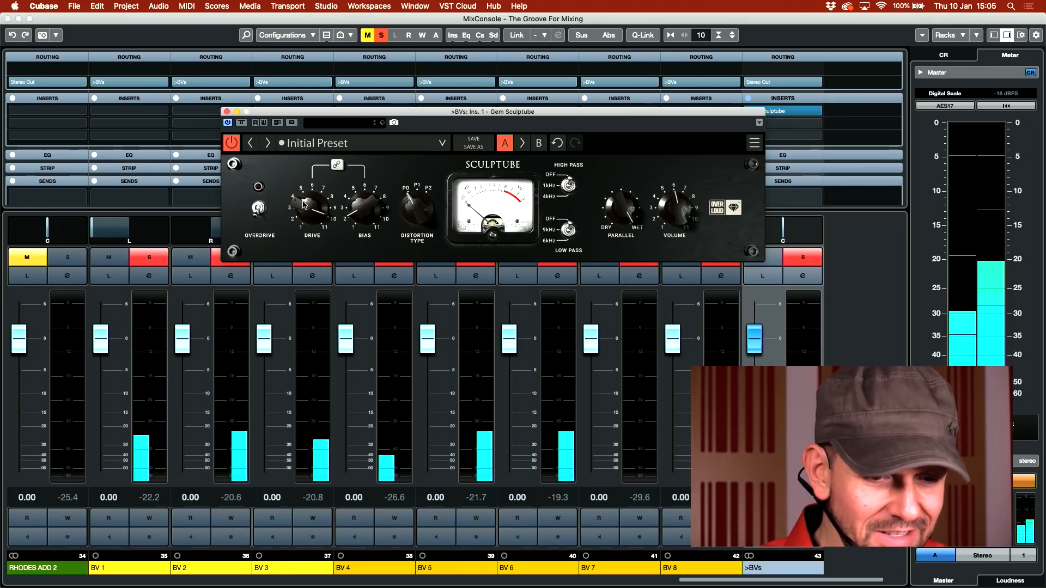
Adjust Gem Sculptube's Drive and Bias on the playing >BVs group, with Distortion Type set to P0
{"action": "left_click_drag", "start_coordinate": [304, 205], "coordinate": [305, 213]}
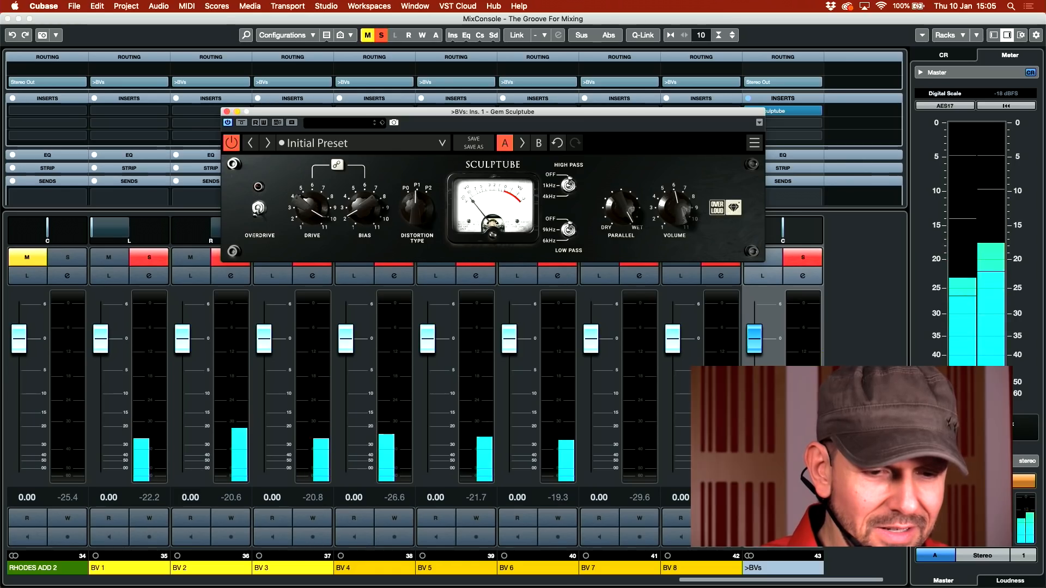
{"action": "mouse_move", "coordinate": [418, 209]}
{"action": "left_mouse_down"}
{"action": "mouse_move", "coordinate": [417, 193]}
{"action": "mouse_move", "coordinate": [413, 228]}
{"action": "mouse_move", "coordinate": [357, 207]}
{"action": "left_mouse_up"}
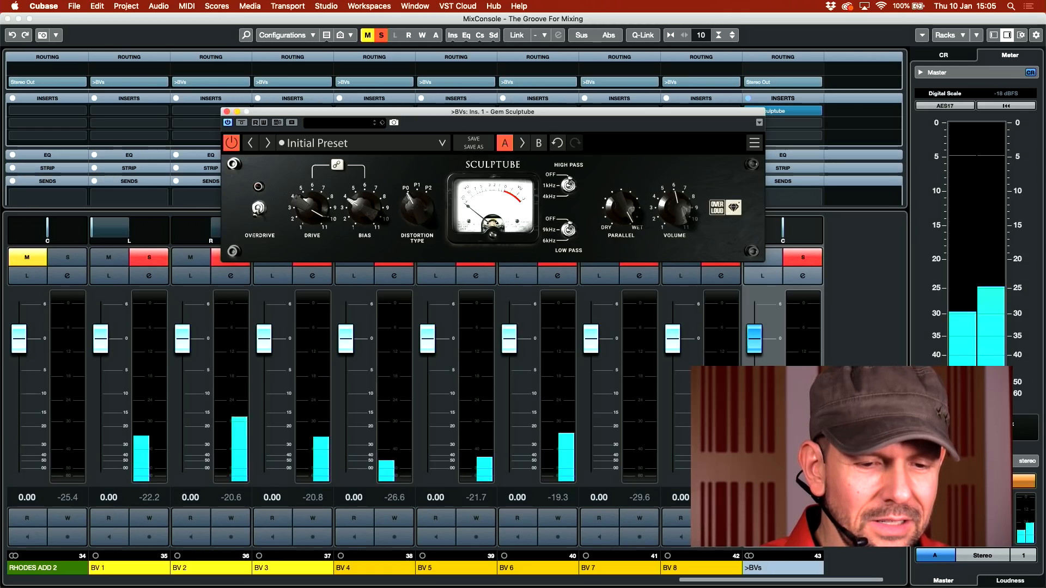
{"action": "left_click_drag", "start_coordinate": [358, 207], "coordinate": [361, 217]}
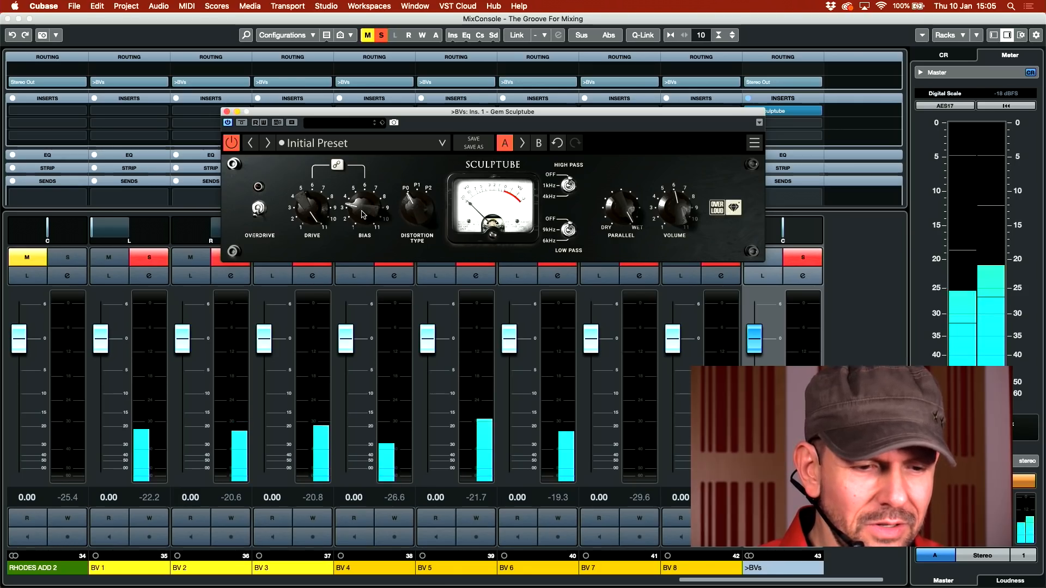
Compare the soloed backing vocals with Gem Sculptube bypassed and active several times
{"action": "left_click", "coordinate": [242, 123]}
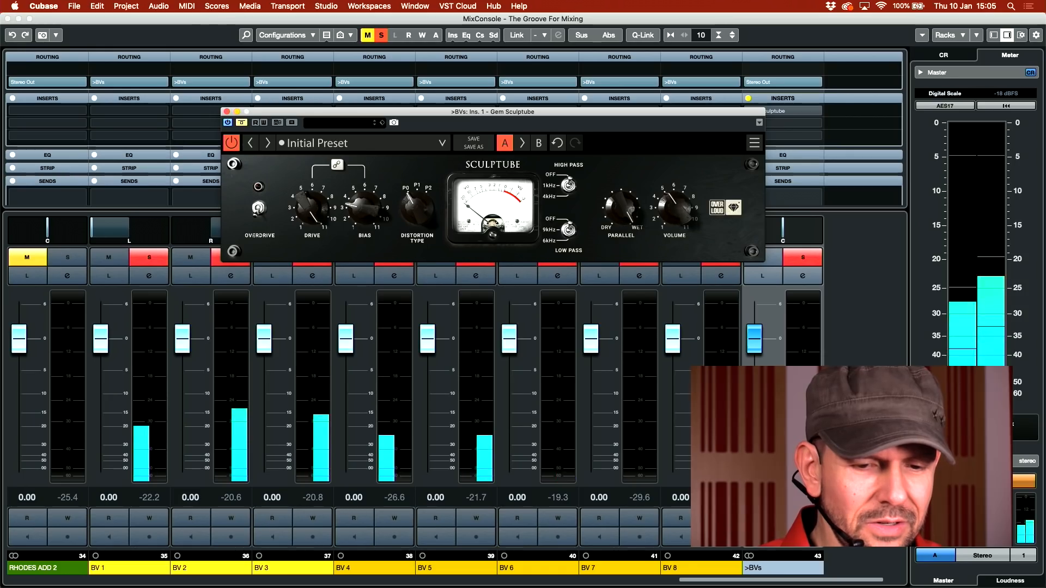
{"action": "left_click", "coordinate": [242, 123]}
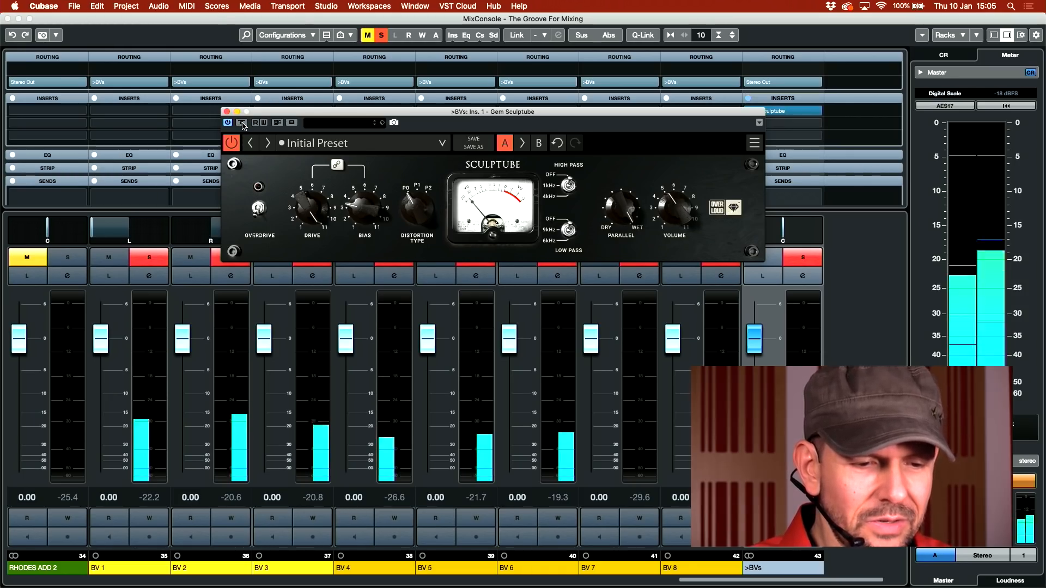
{"action": "left_click", "coordinate": [242, 123]}
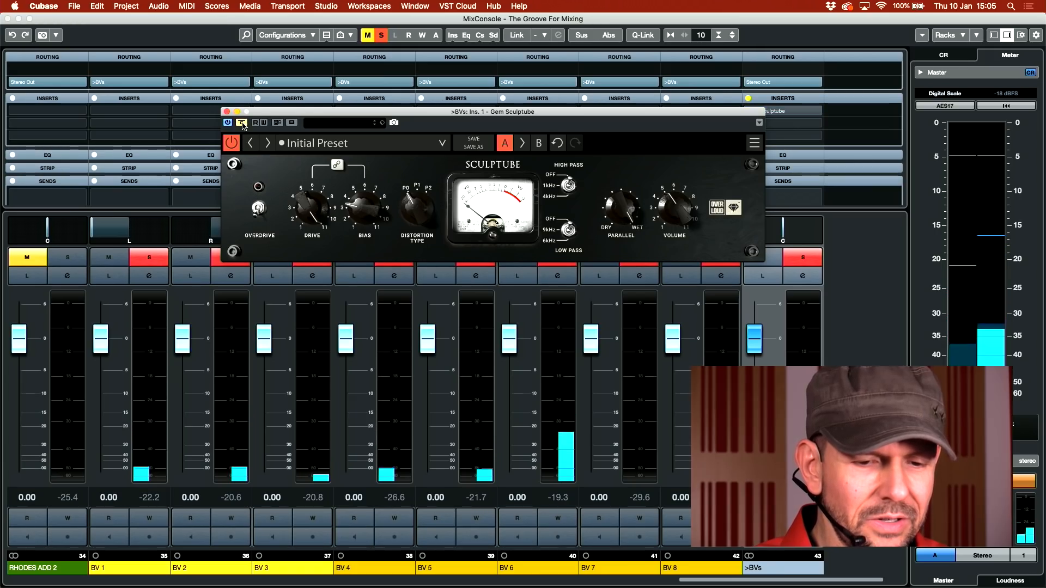
{"action": "left_click", "coordinate": [242, 123]}
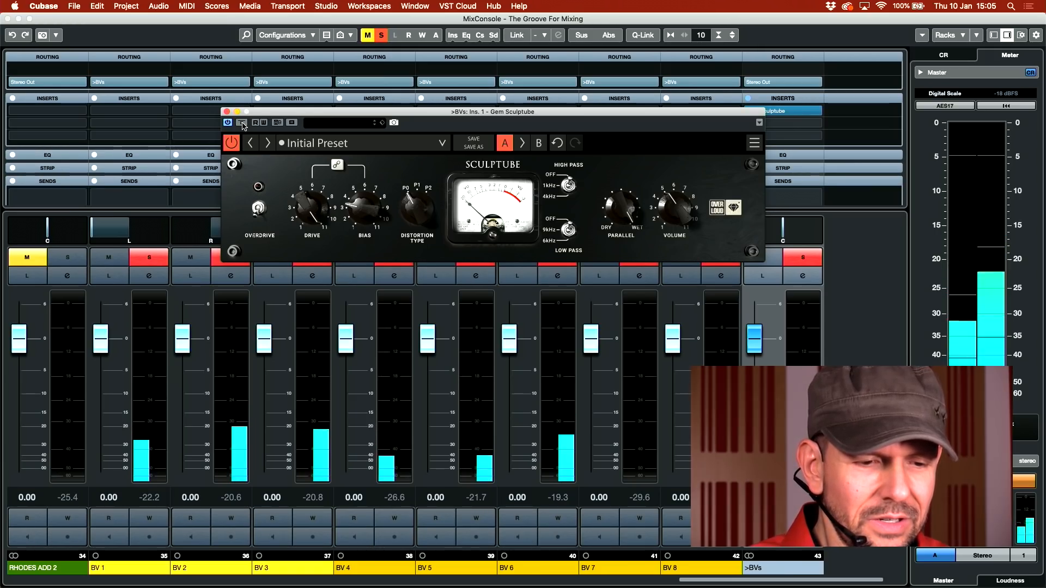
{"action": "left_click", "coordinate": [242, 123]}
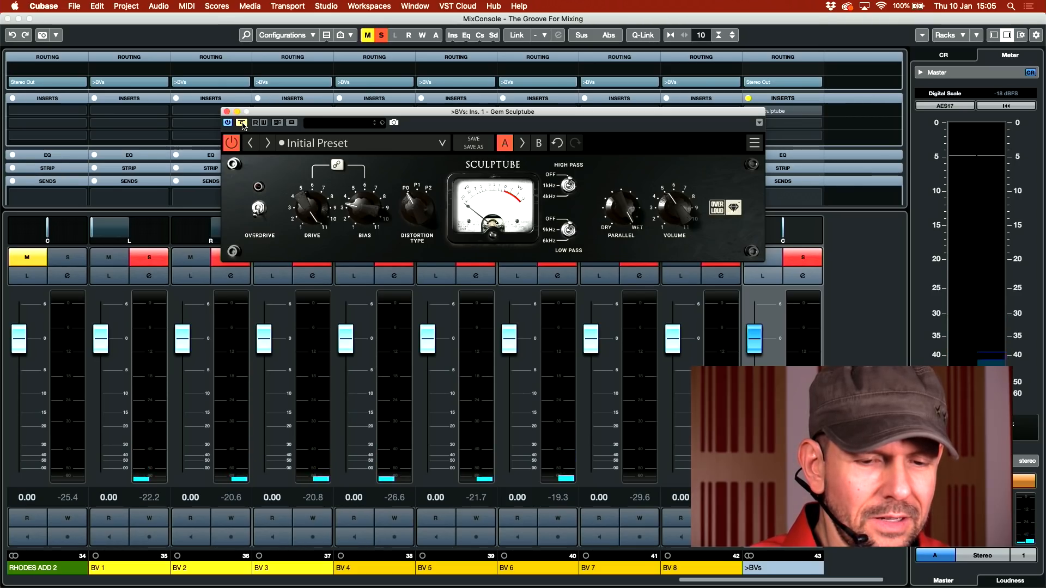
{"action": "left_click", "coordinate": [242, 124]}
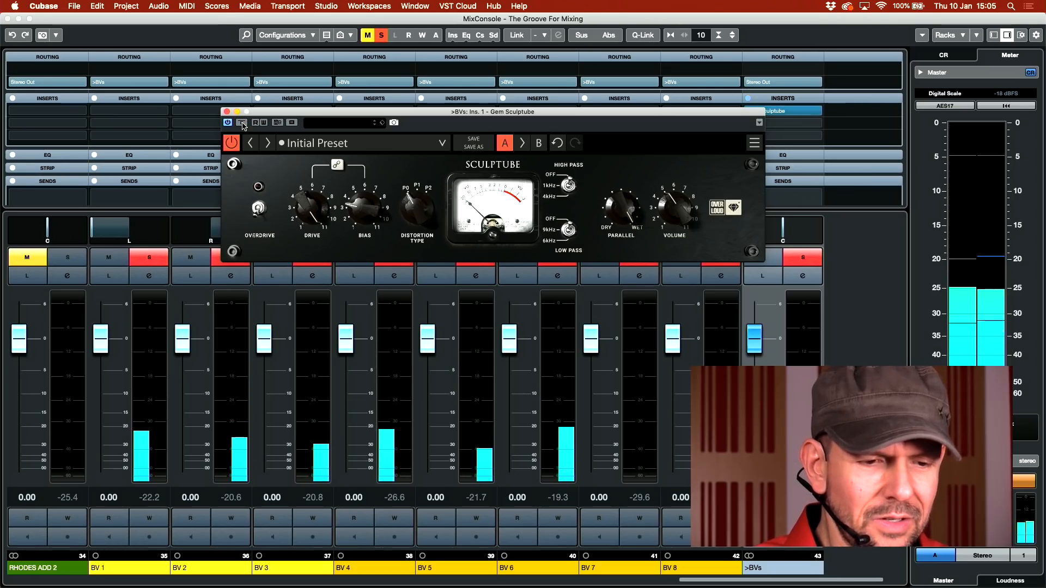
Turn on Gem Sculptube's Overdrive, lower its Volume and Drive, and set Distortion Type to P1
{"action": "left_click", "coordinate": [259, 208]}
{"action": "left_click_drag", "start_coordinate": [681, 214], "coordinate": [681, 246]}
{"action": "left_click_drag", "start_coordinate": [312, 210], "coordinate": [312, 225]}
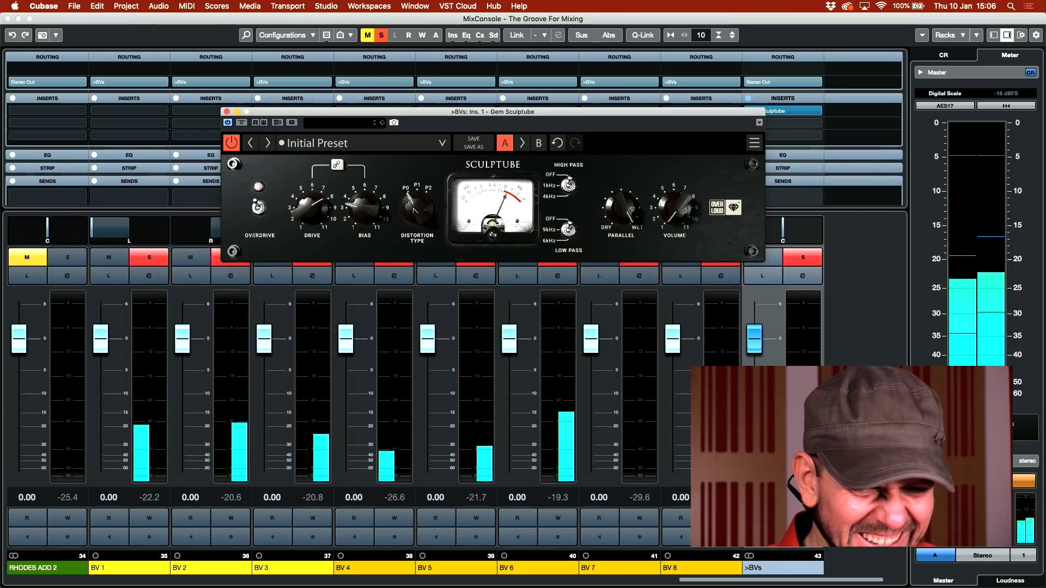
{"action": "left_click_drag", "start_coordinate": [414, 217], "coordinate": [413, 209]}
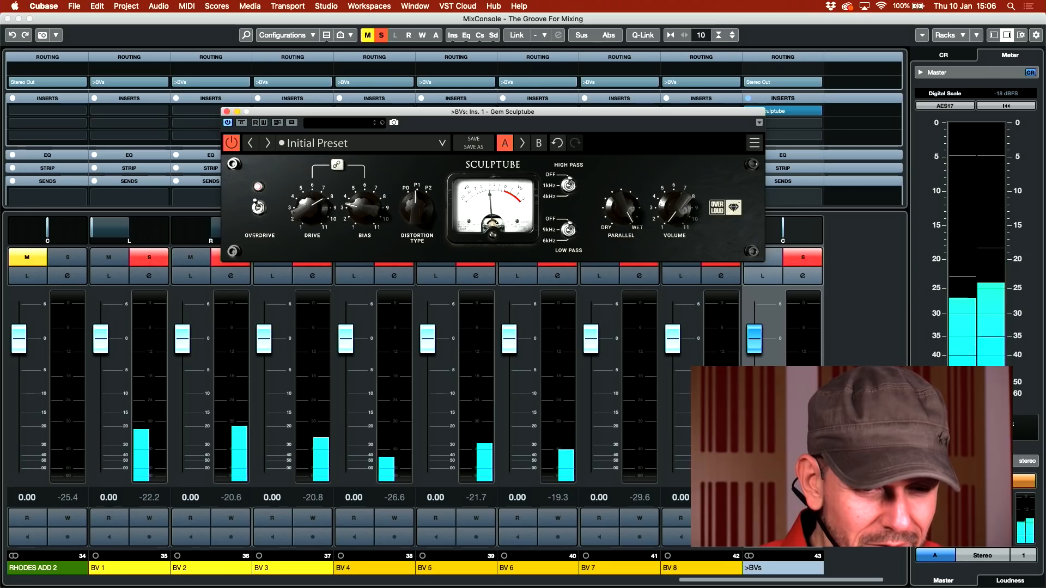
Set Gem Sculptube's Distortion Type to P0 with Overdrive off, raise Drive and Volume, and compare the plug-in bypassed and active
{"action": "left_click_drag", "start_coordinate": [413, 209], "coordinate": [417, 216]}
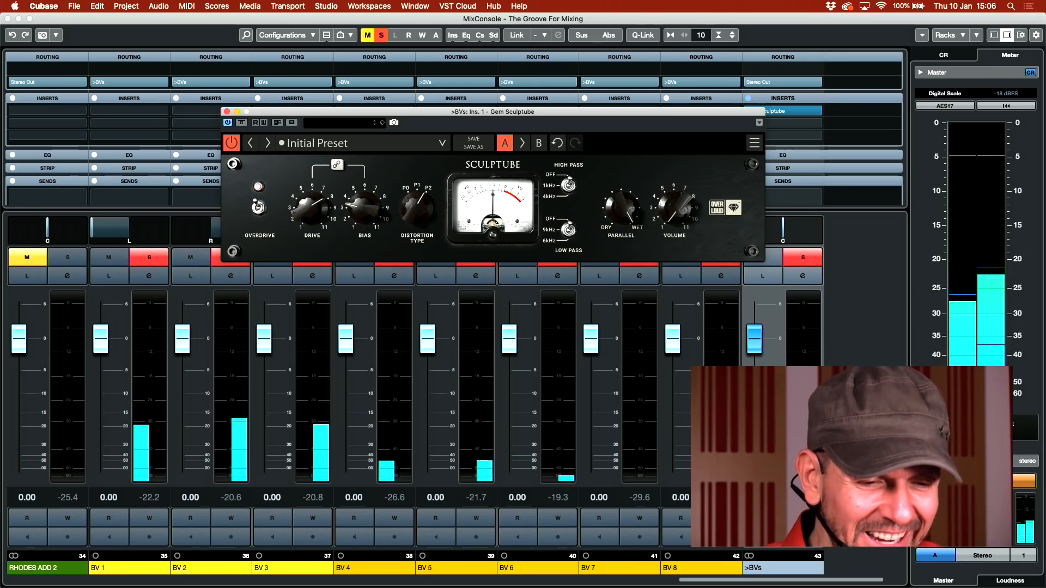
{"action": "left_click_drag", "start_coordinate": [418, 216], "coordinate": [416, 230]}
{"action": "left_click", "coordinate": [259, 206]}
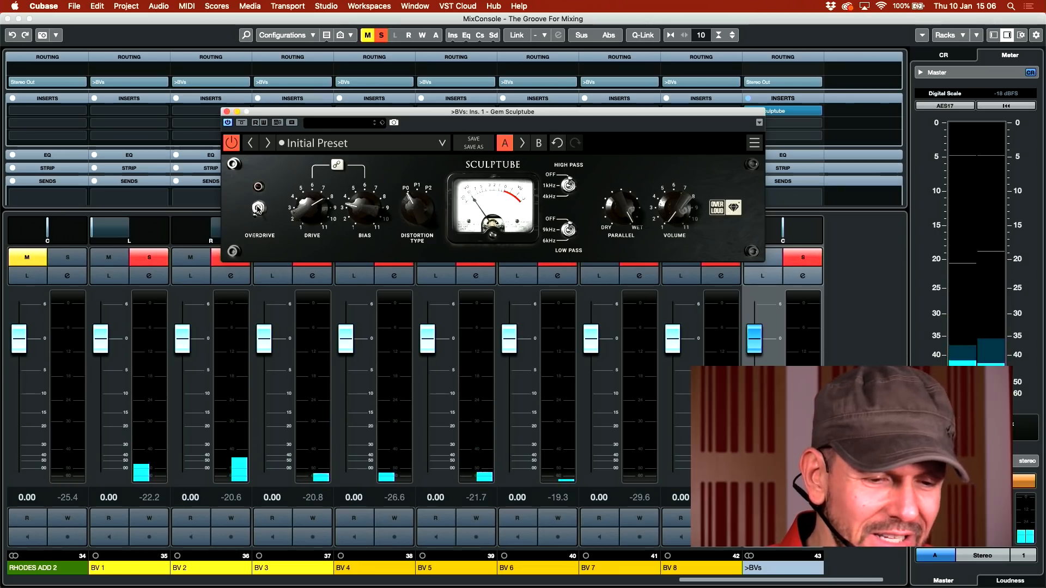
{"action": "left_click_drag", "start_coordinate": [674, 216], "coordinate": [674, 198]}
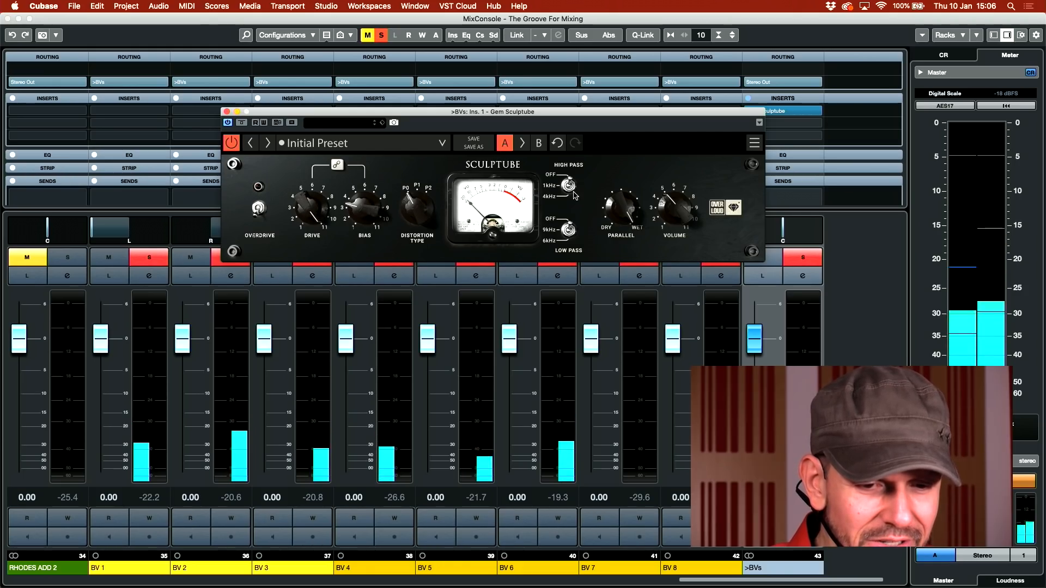
{"action": "left_click", "coordinate": [241, 123]}
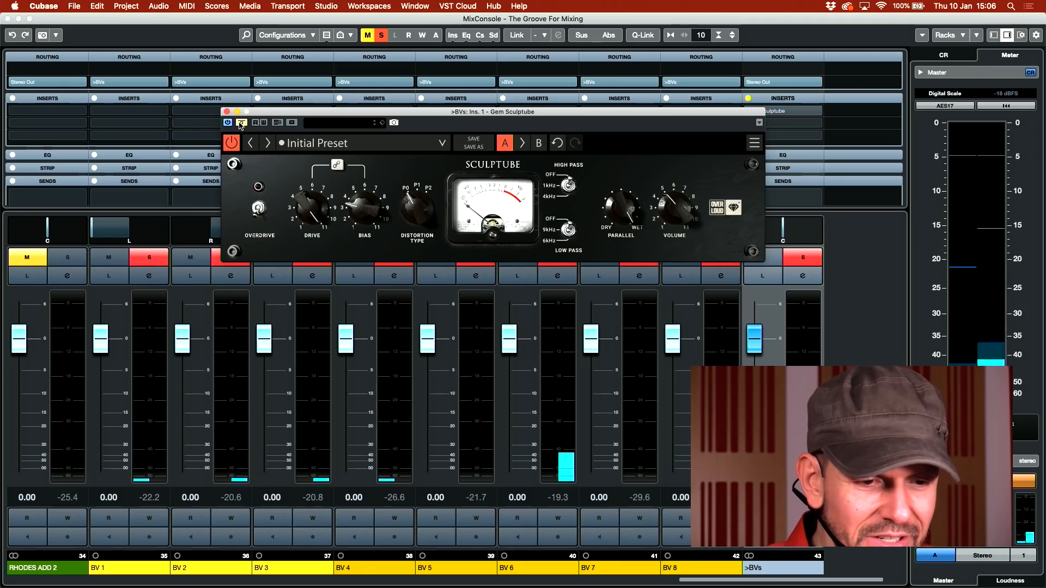
{"action": "left_click", "coordinate": [242, 124]}
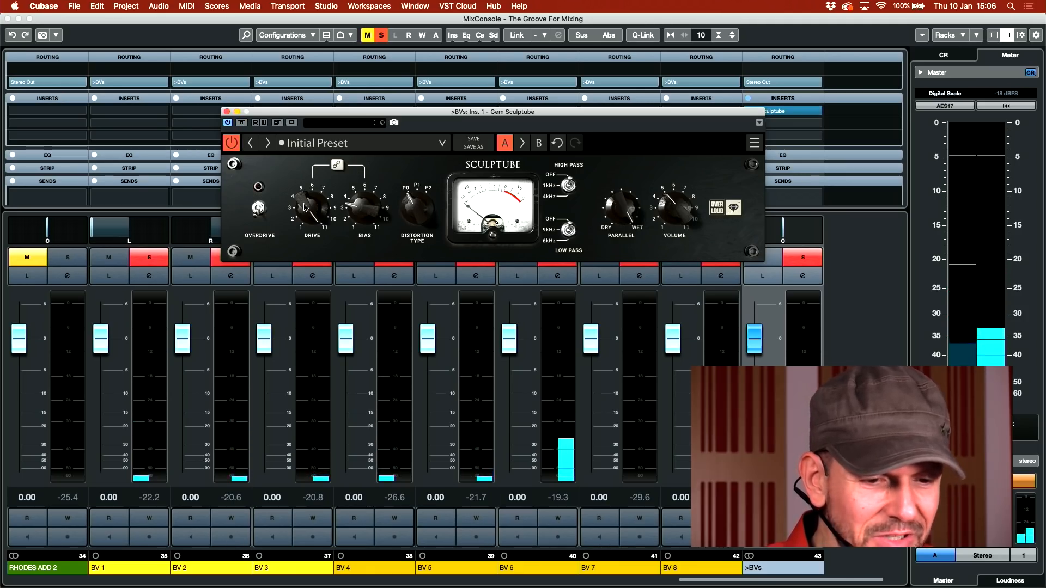
Move the Gem Sculptube window, unsolo >BVs and compare the plug-in bypassed and active in the full mix
{"action": "left_click_drag", "start_coordinate": [557, 112], "coordinate": [463, 132]}
{"action": "left_click", "coordinate": [812, 262]}
{"action": "mouse_move", "coordinate": [532, 133]}
{"action": "left_mouse_down"}
{"action": "mouse_move", "coordinate": [545, 101]}
{"action": "mouse_move", "coordinate": [607, 75]}
{"action": "left_mouse_up"}
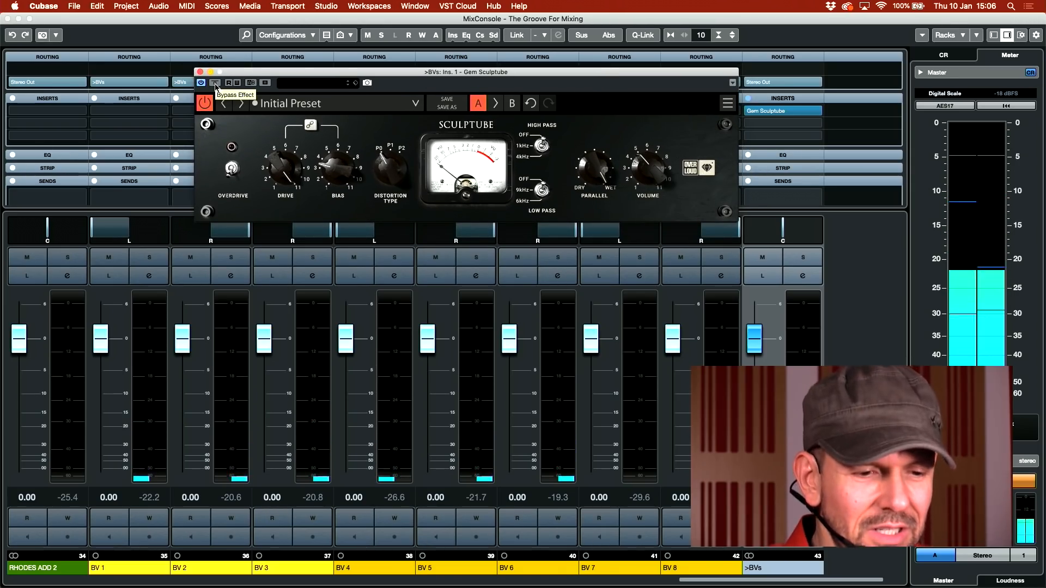
{"action": "left_click", "coordinate": [215, 84]}
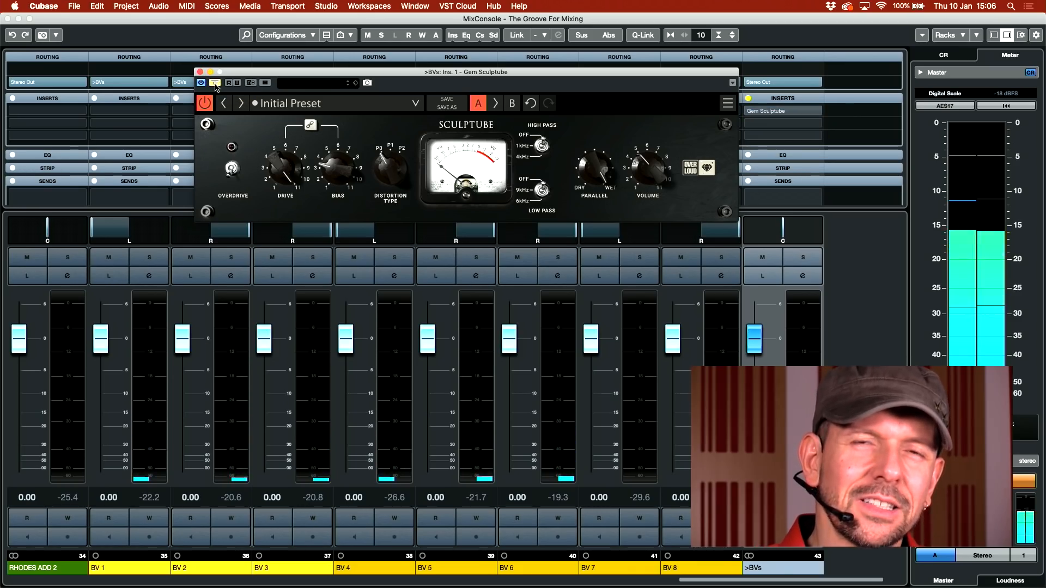
{"action": "left_click", "coordinate": [216, 84]}
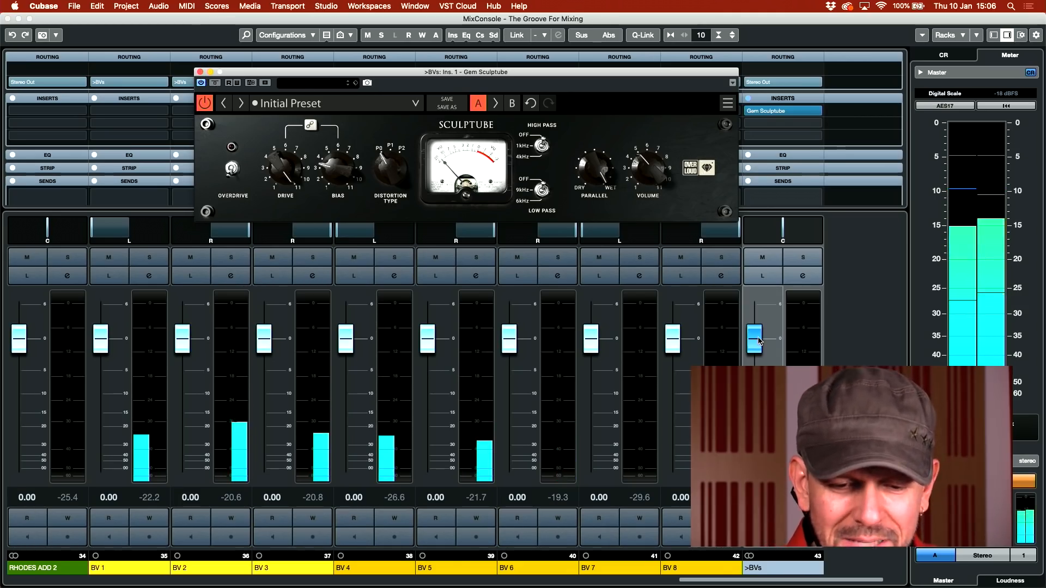
Raise the >BVs group fader slightly and close the Gem Sculptube window
{"action": "left_click_drag", "start_coordinate": [759, 342], "coordinate": [758, 334]}
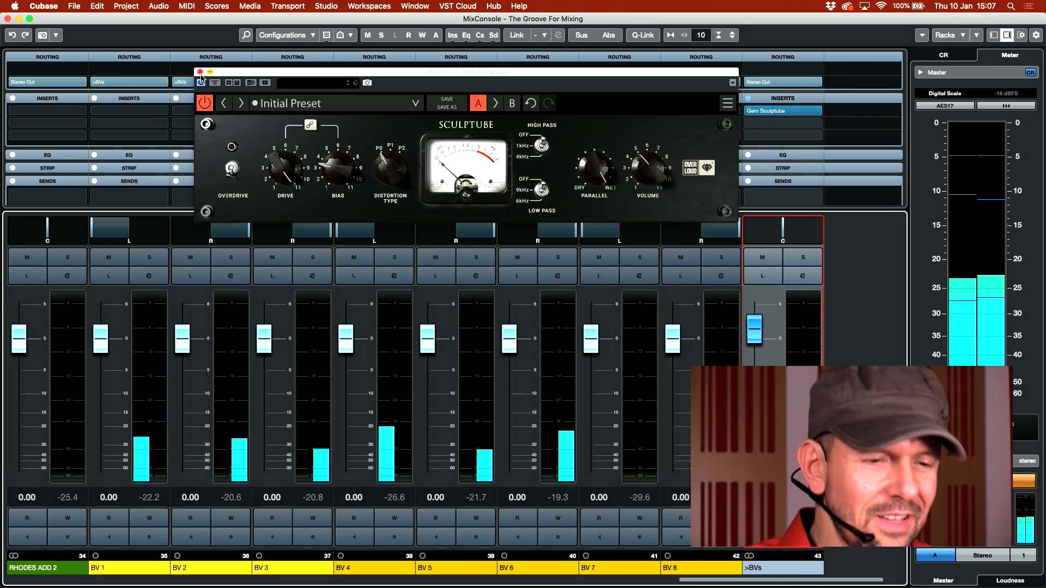
{"action": "left_click", "coordinate": [200, 72]}
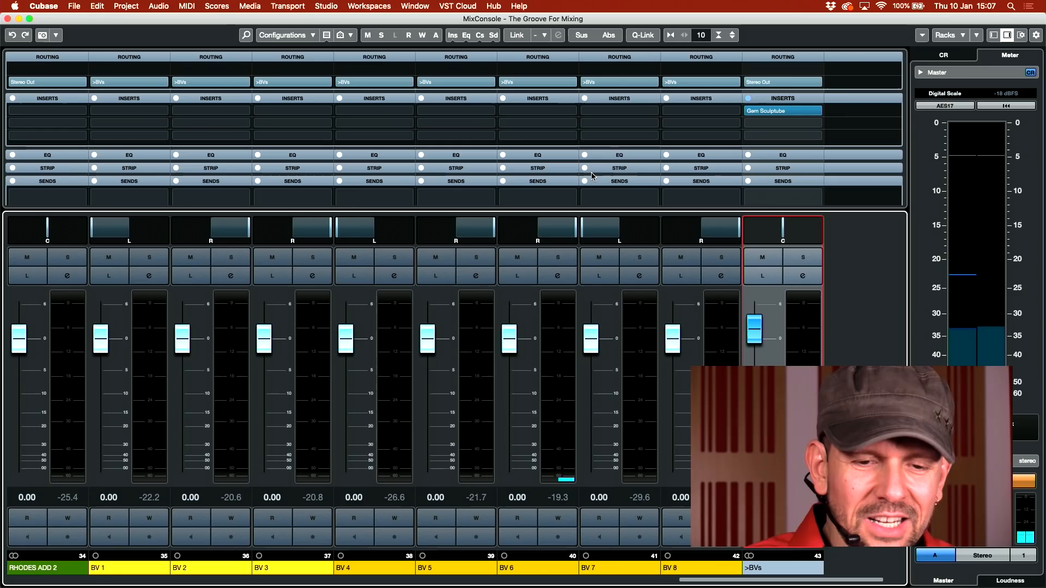
Load Gem Dopamine in the second insert slot of >BVs and reposition the plug-in window
{"action": "left_click", "coordinate": [817, 123]}
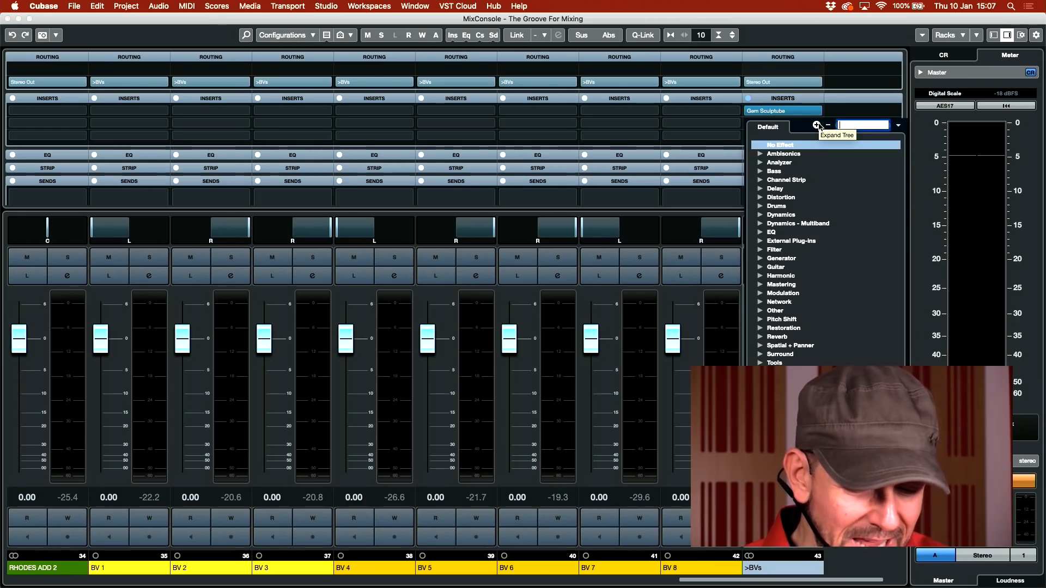
{"action": "type", "text": "gem"}
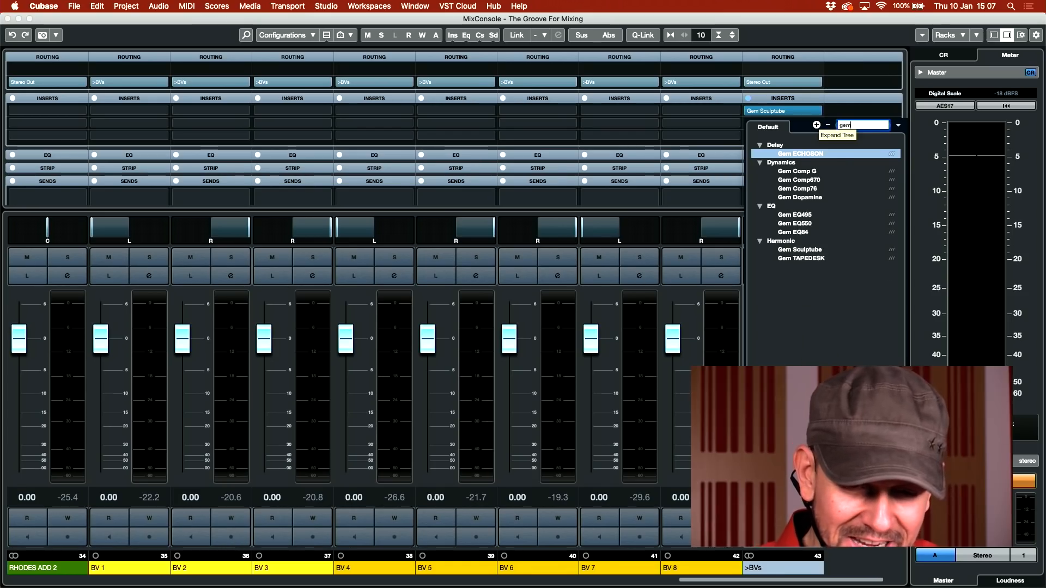
{"action": "left_click", "coordinate": [819, 198]}
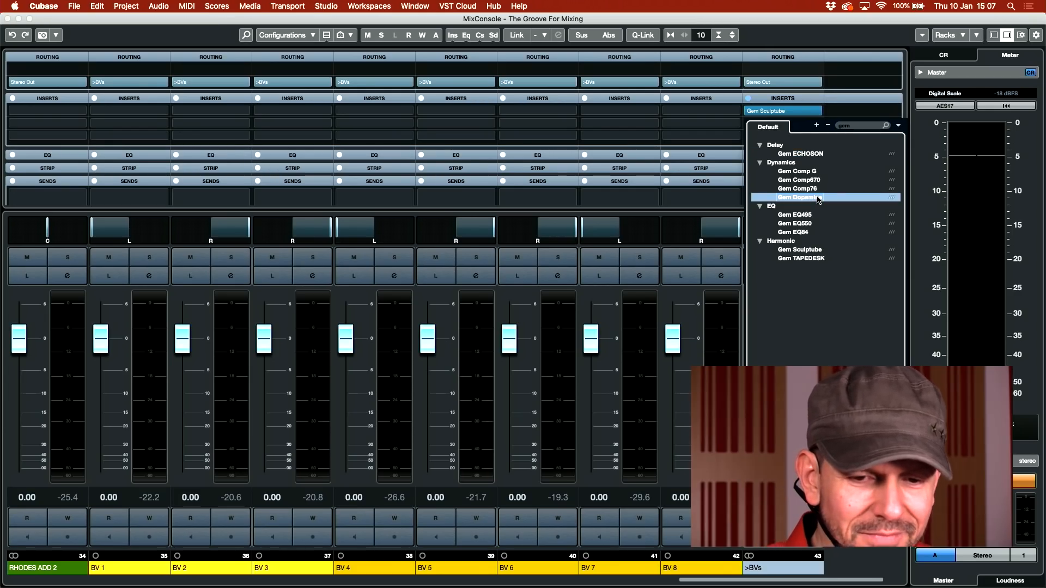
{"action": "left_click", "coordinate": [819, 197]}
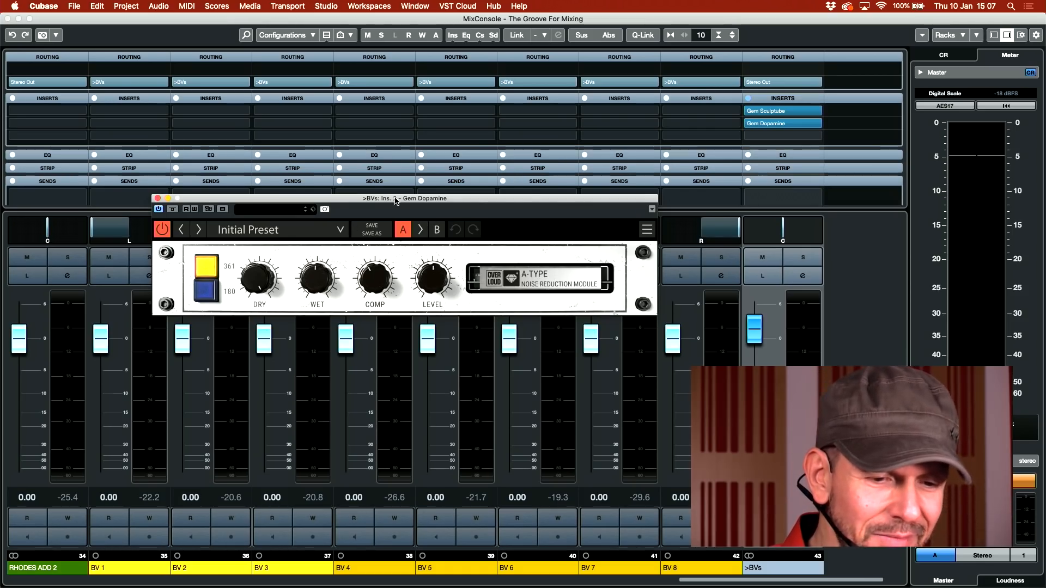
{"action": "left_click_drag", "start_coordinate": [467, 203], "coordinate": [539, 120]}
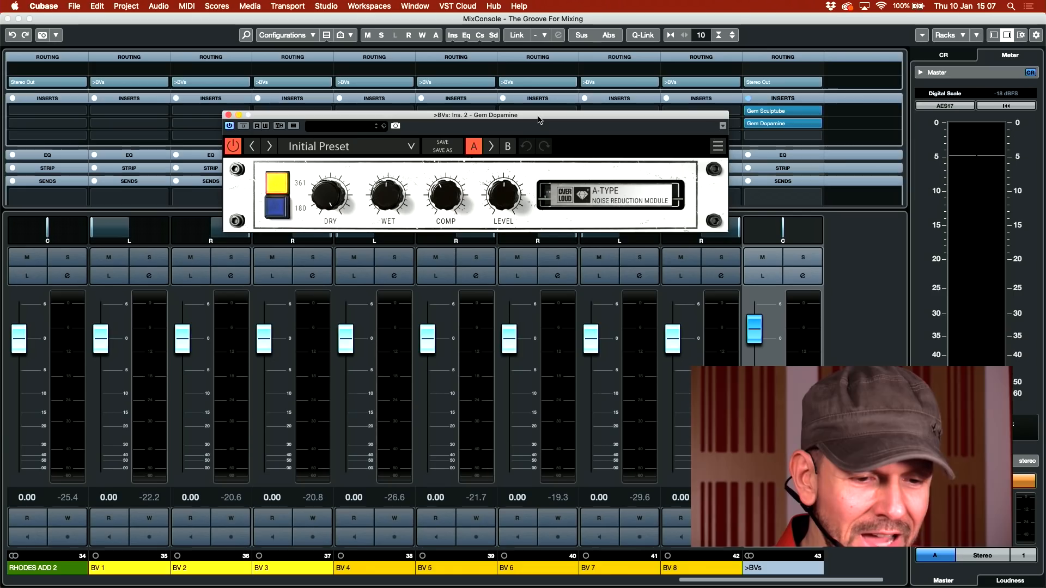
Solo >BVs, adjust Gem Dopamine's Dry and Wet levels during playback and switch the unit from 361 to 180
{"action": "left_click", "coordinate": [804, 258]}
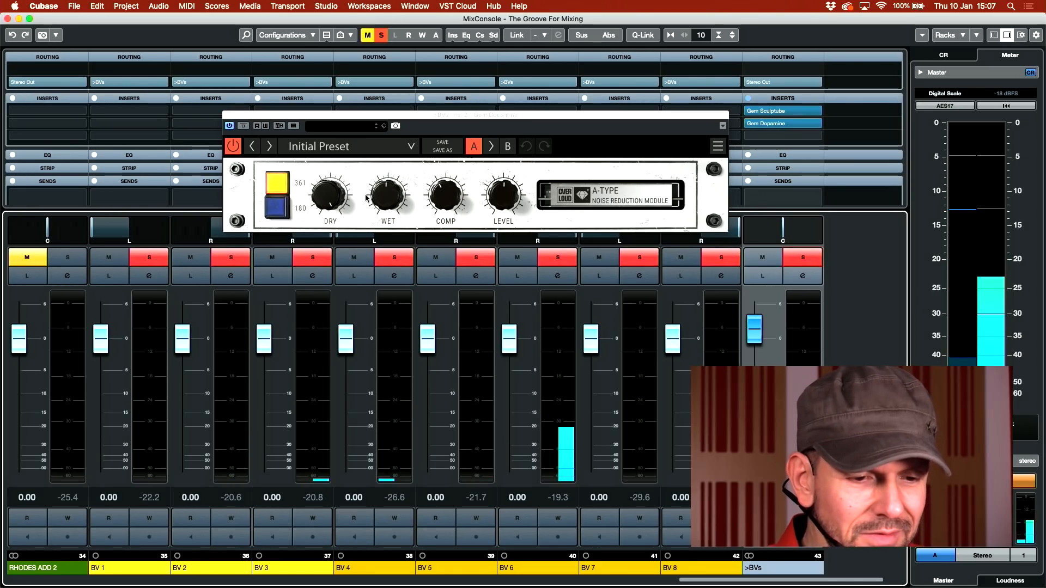
{"action": "left_click", "coordinate": [331, 199]}
{"action": "left_click_drag", "start_coordinate": [331, 194], "coordinate": [331, 201]}
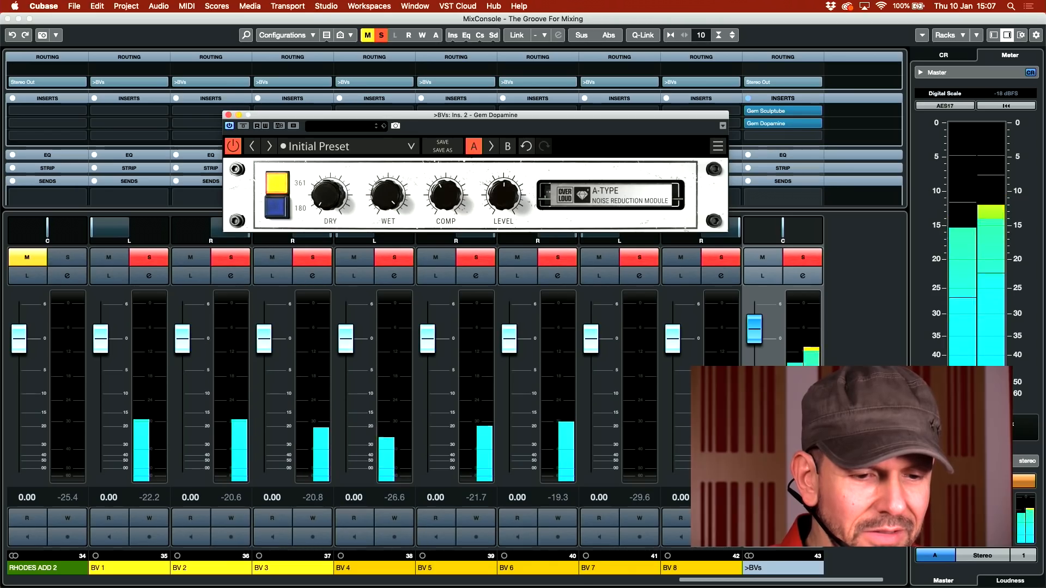
{"action": "left_click", "coordinate": [277, 209]}
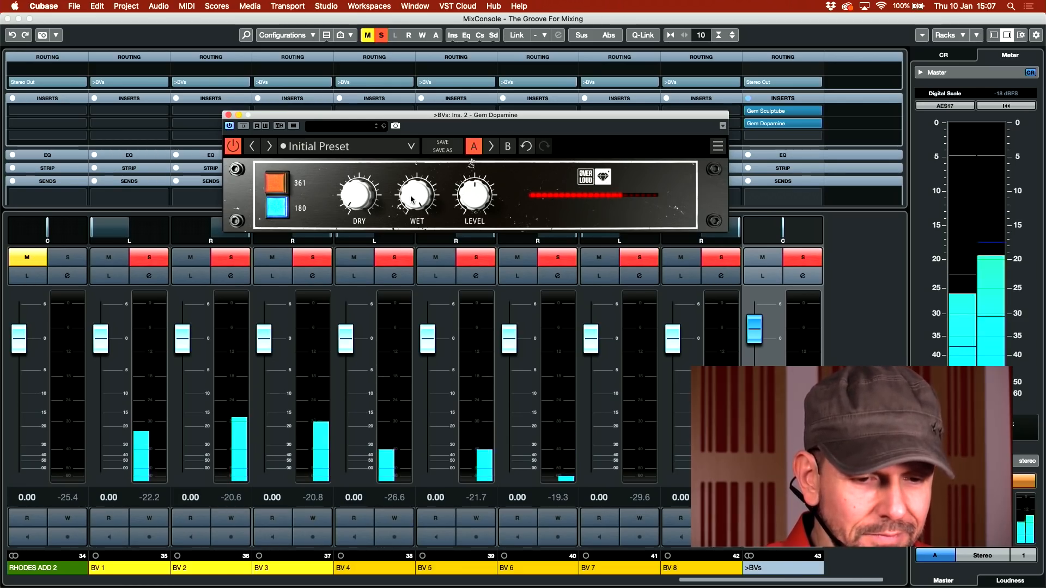
{"action": "key", "text": "space"}
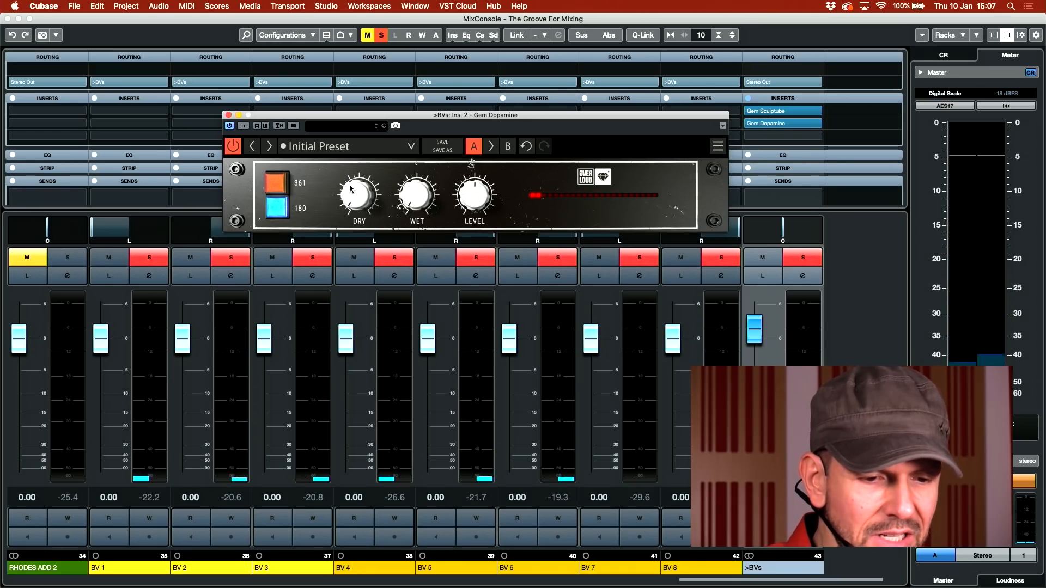
{"action": "key", "text": "space"}
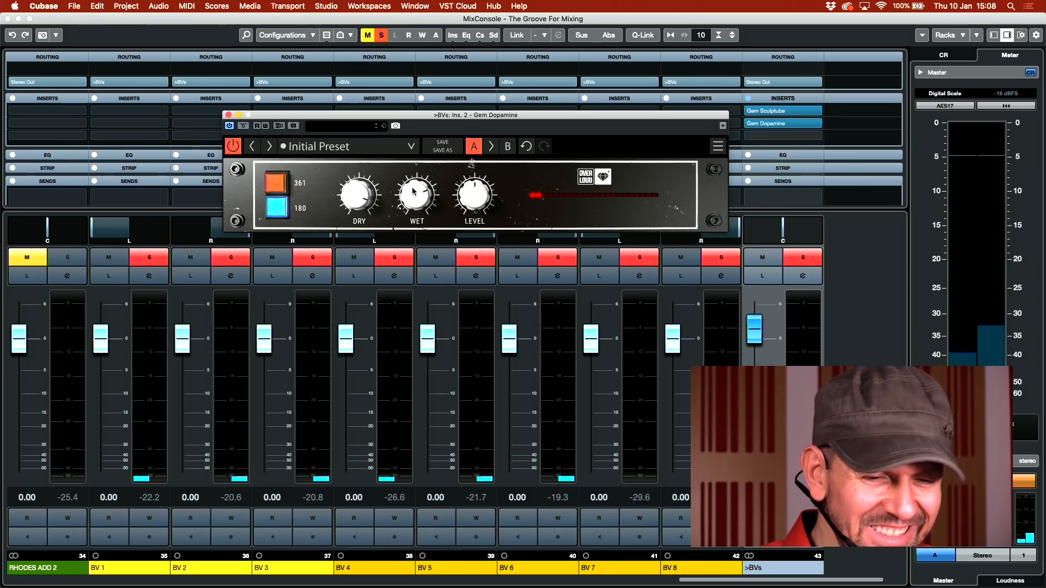
Unsolo >BVs, adjust Gem Dopamine's Wet level while comparing it bypassed and active in the full mix, and close its window
{"action": "key", "text": "shift+s"}
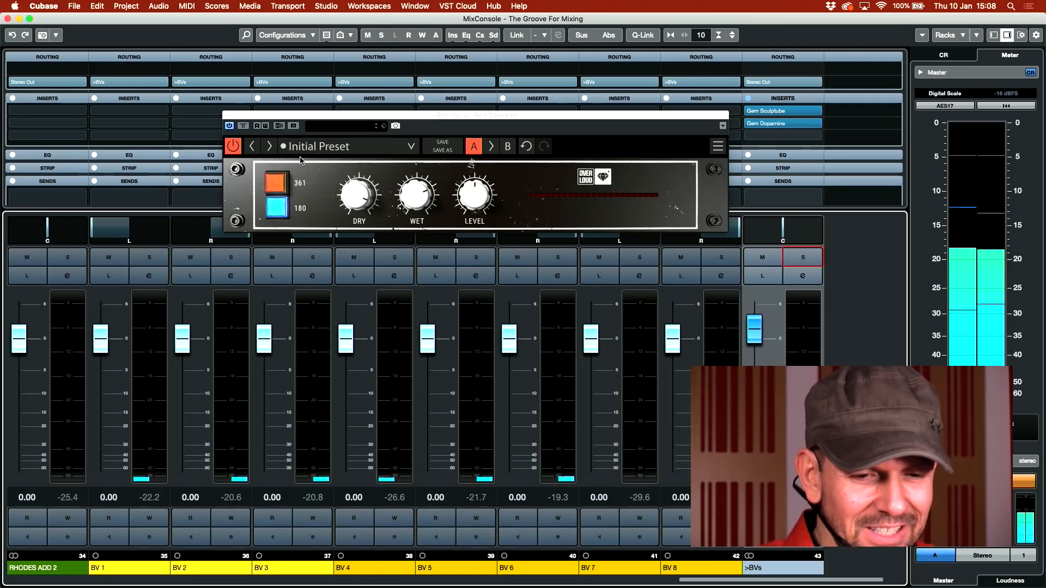
{"action": "left_click", "coordinate": [415, 200]}
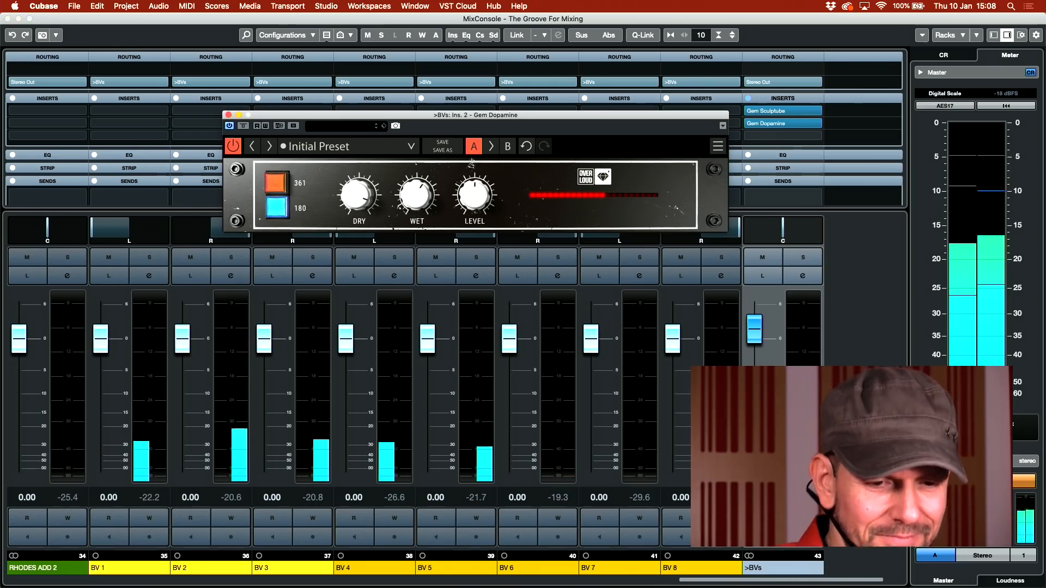
{"action": "left_click", "coordinate": [244, 126]}
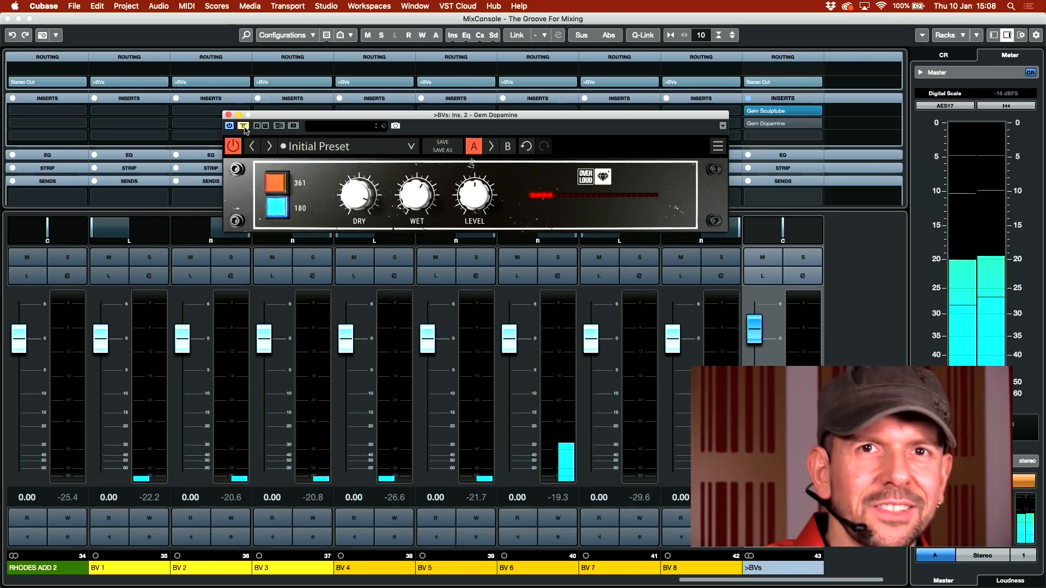
{"action": "left_click", "coordinate": [243, 126]}
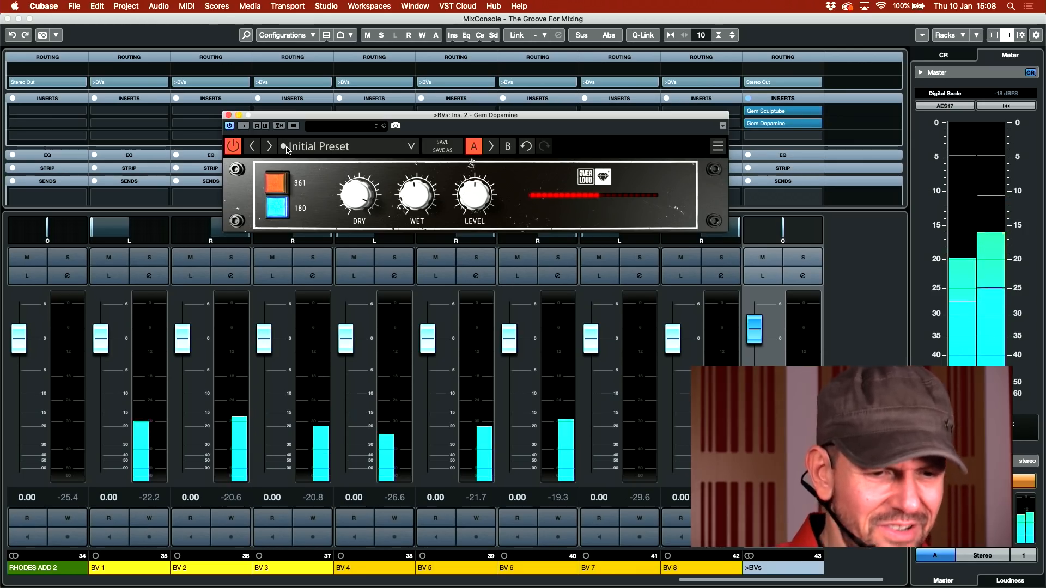
{"action": "left_click", "coordinate": [229, 114]}
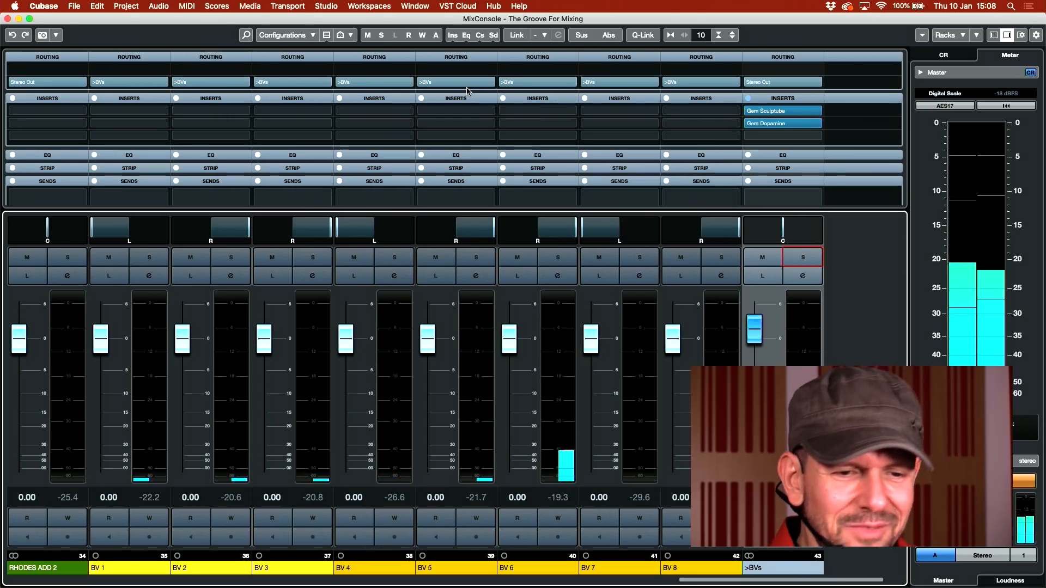
Compare the full mix with all inserts bypassed and active twice, and lower the >BVs fader to about 1.67 dB
{"action": "left_click", "coordinate": [451, 39]}
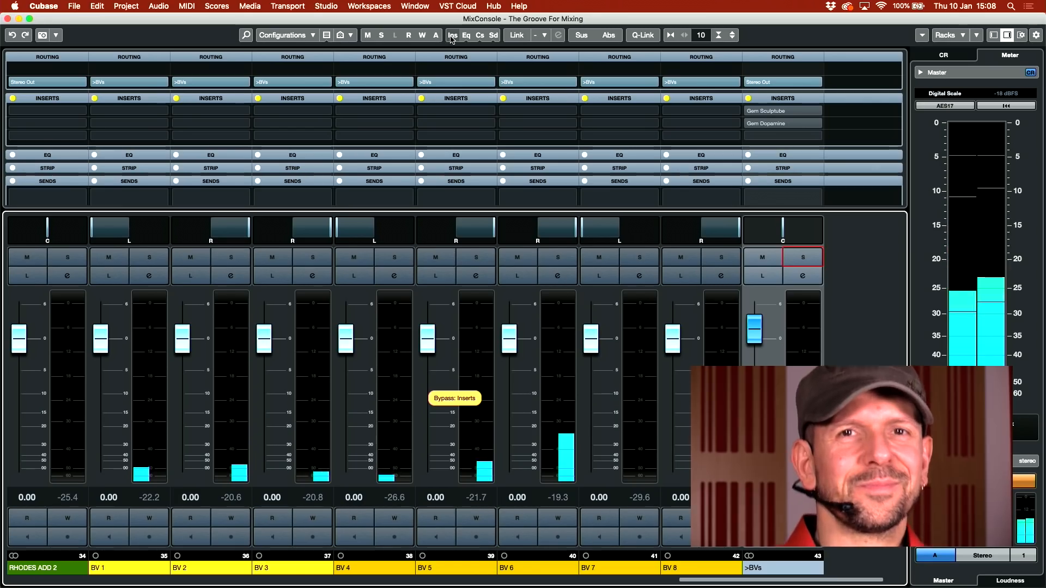
{"action": "left_click", "coordinate": [451, 37]}
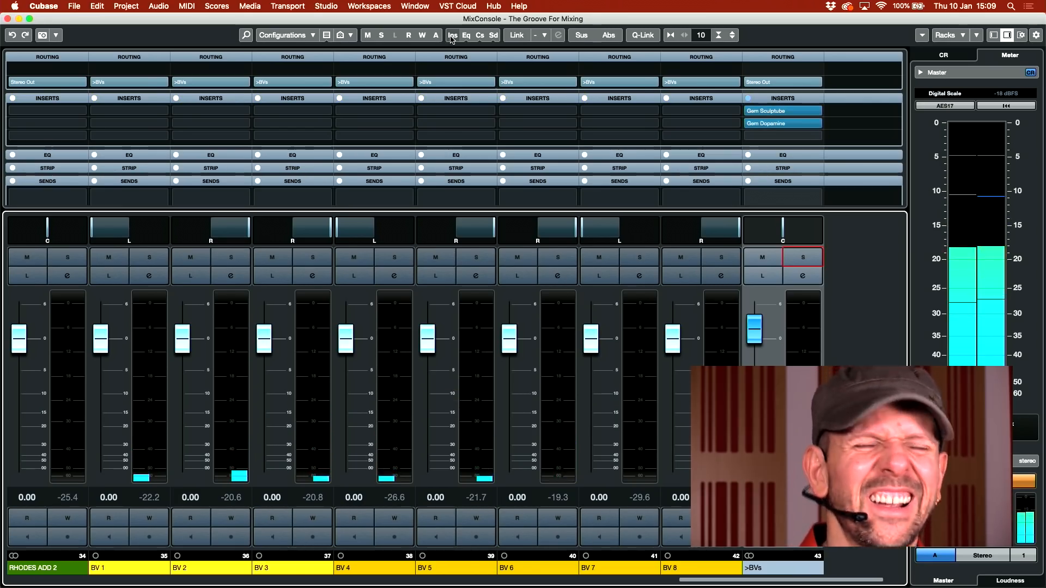
{"action": "left_click", "coordinate": [452, 37]}
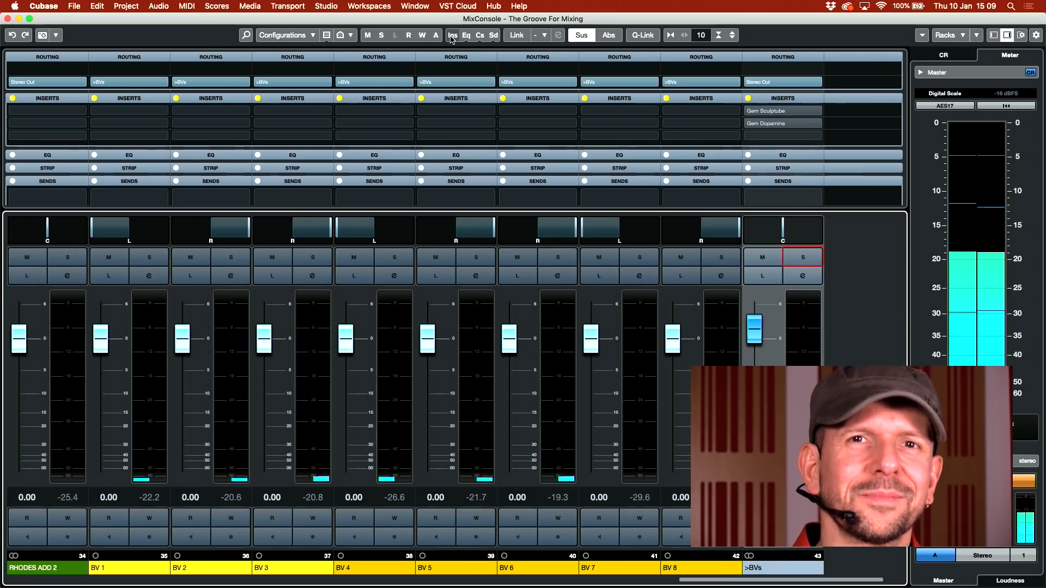
{"action": "left_click", "coordinate": [452, 37]}
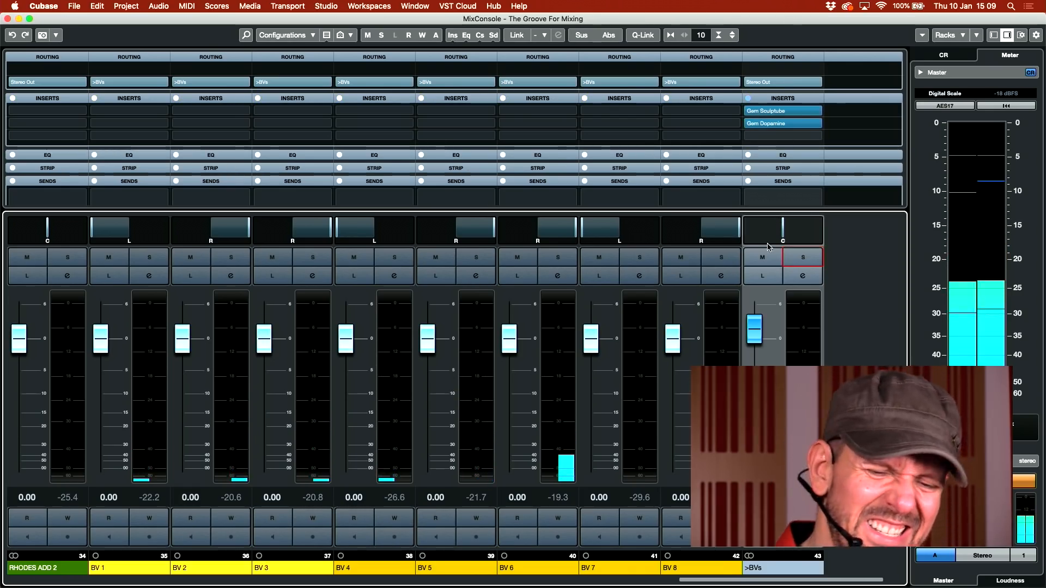
{"action": "left_click", "coordinate": [755, 330]}
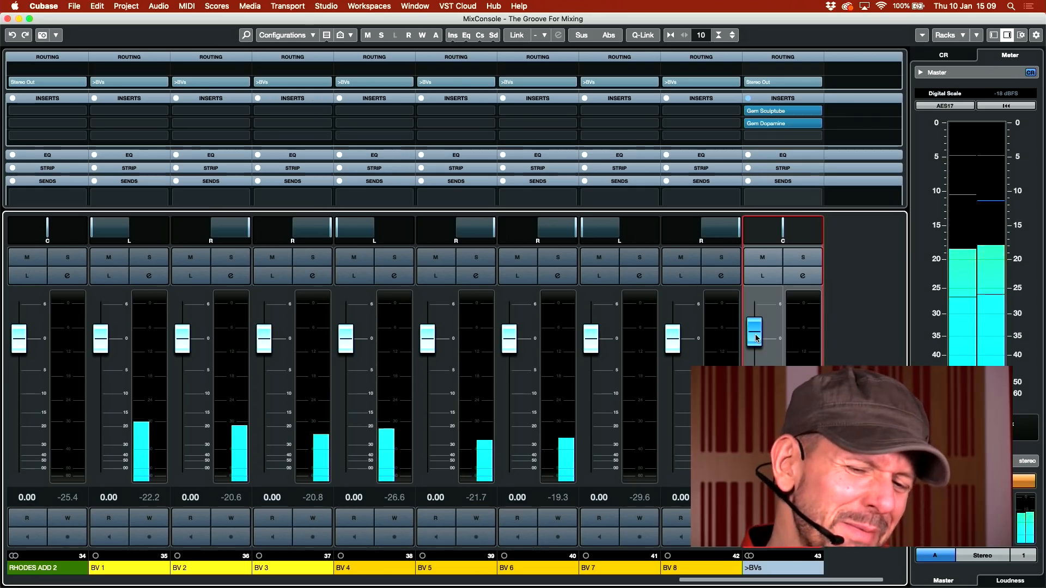
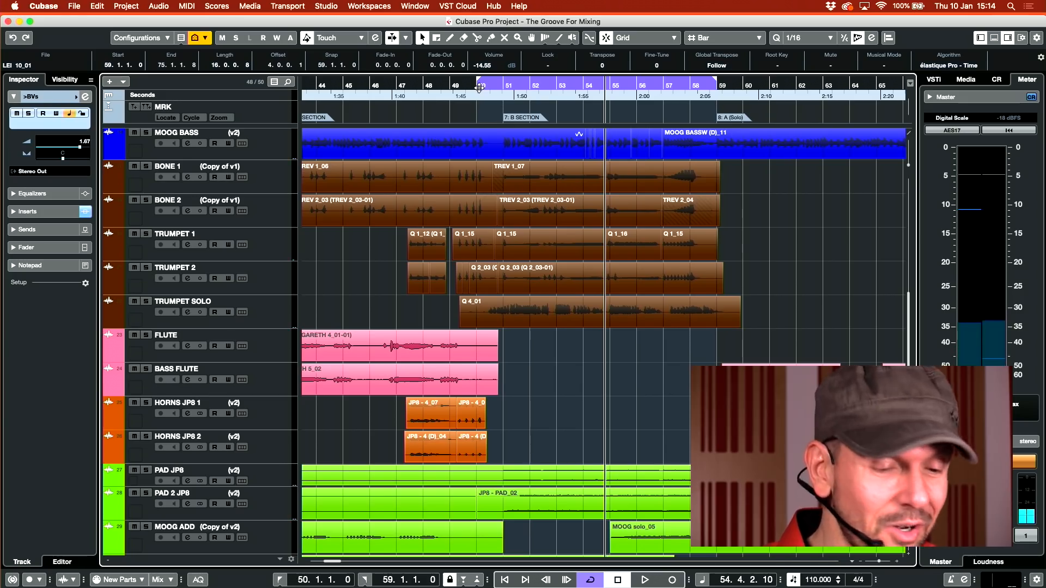
Load Gem Comp670 in the first insert slot of TRUMPET SOLO in the MixConsole and reposition its window
{"action": "left_click", "coordinate": [282, 310]}
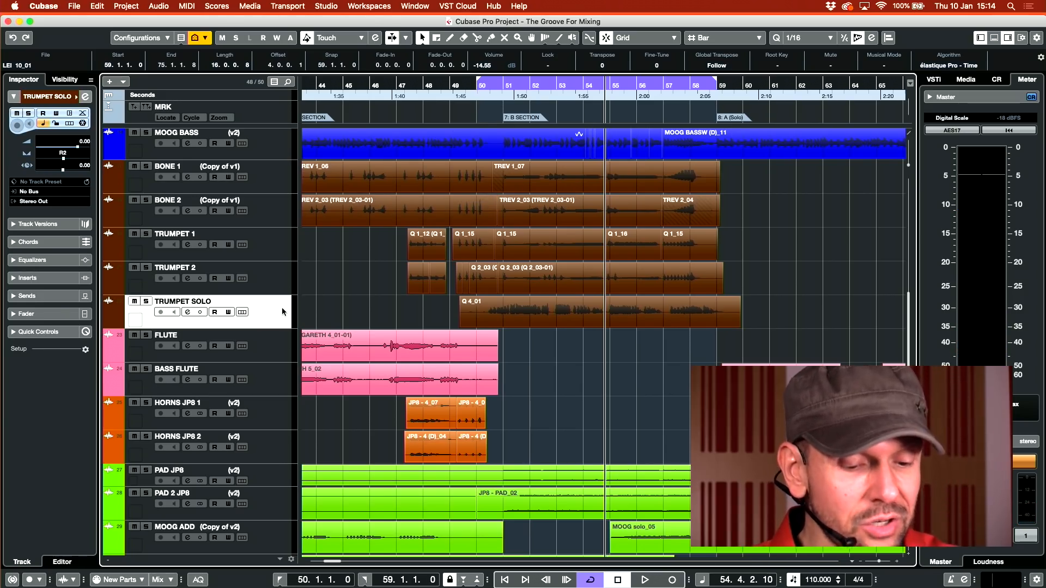
{"action": "key", "text": "F3"}
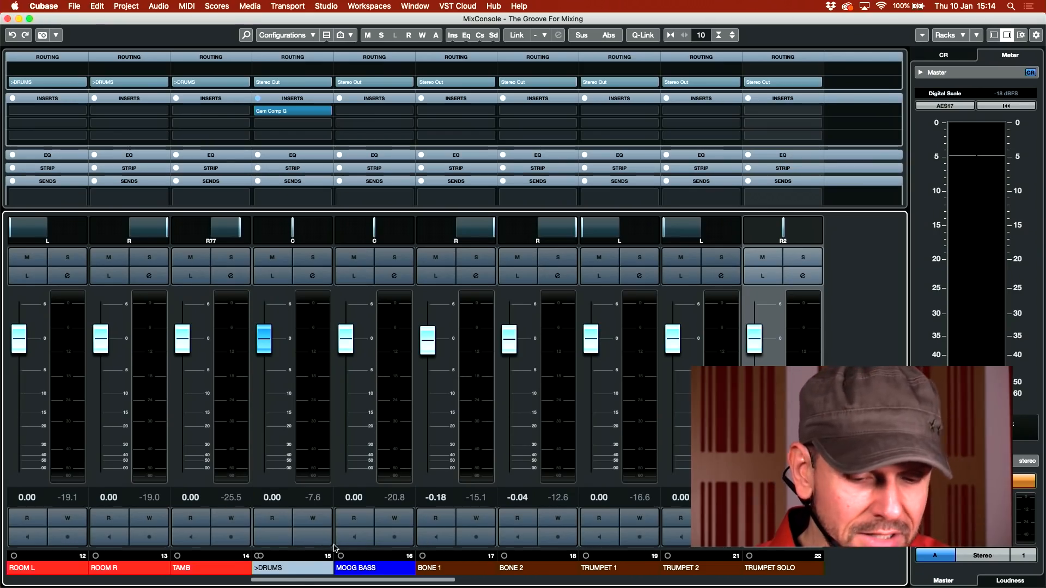
{"action": "left_click_drag", "start_coordinate": [312, 583], "coordinate": [393, 583]}
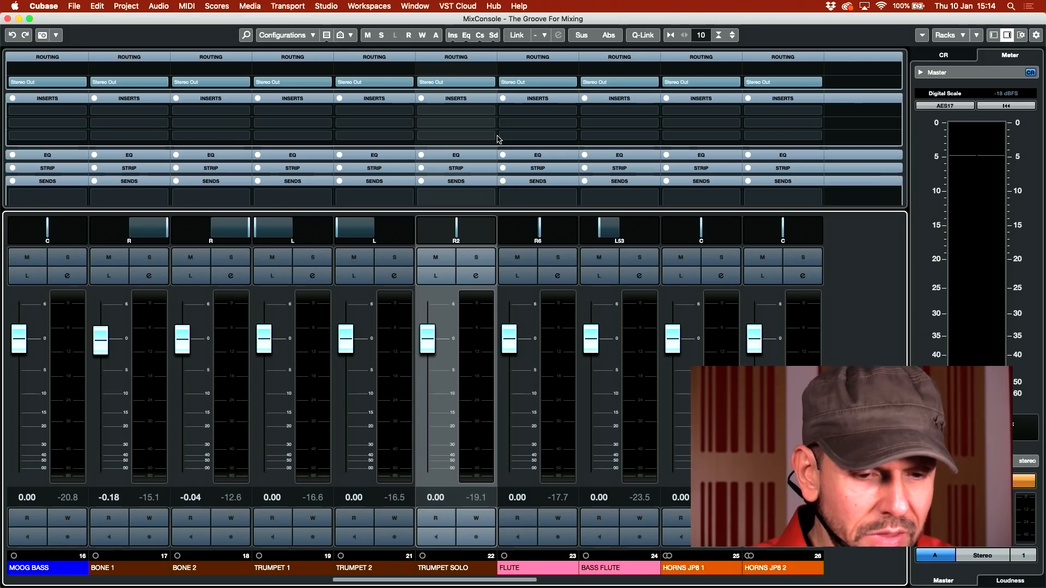
{"action": "left_click", "coordinate": [489, 110]}
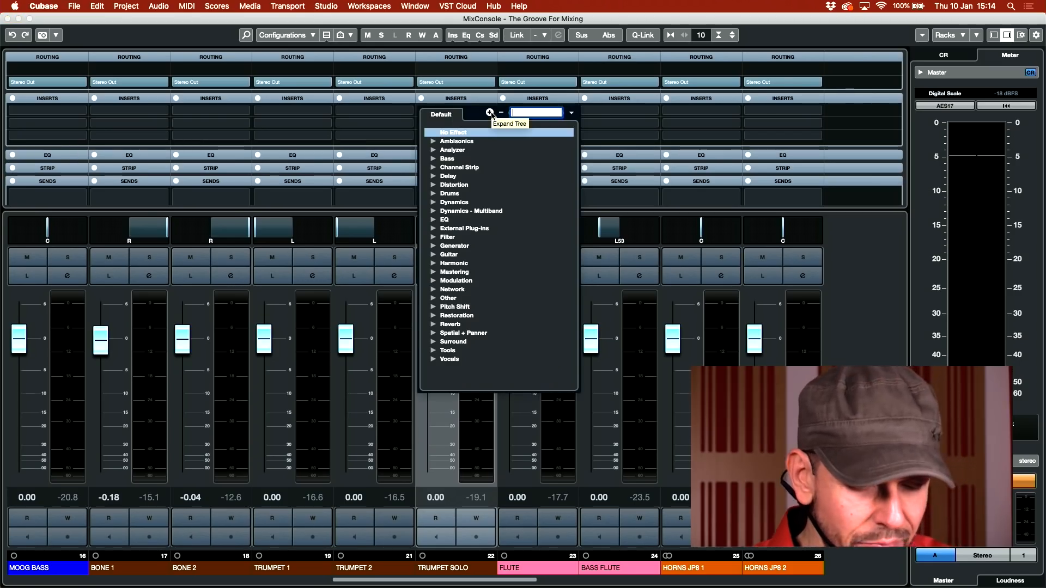
{"action": "type", "text": "ge"}
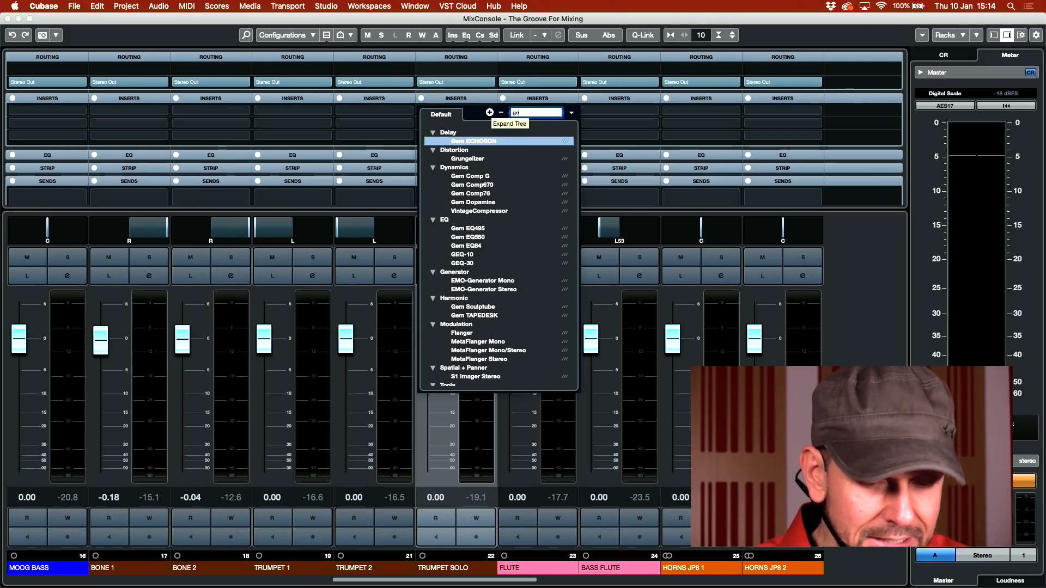
{"action": "type", "text": "m"}
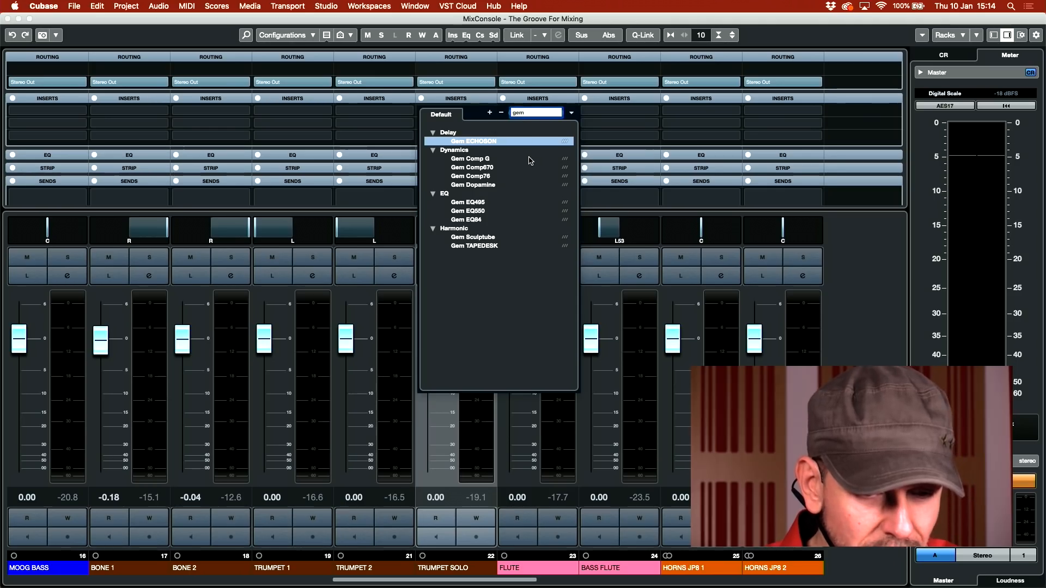
{"action": "left_click", "coordinate": [492, 170]}
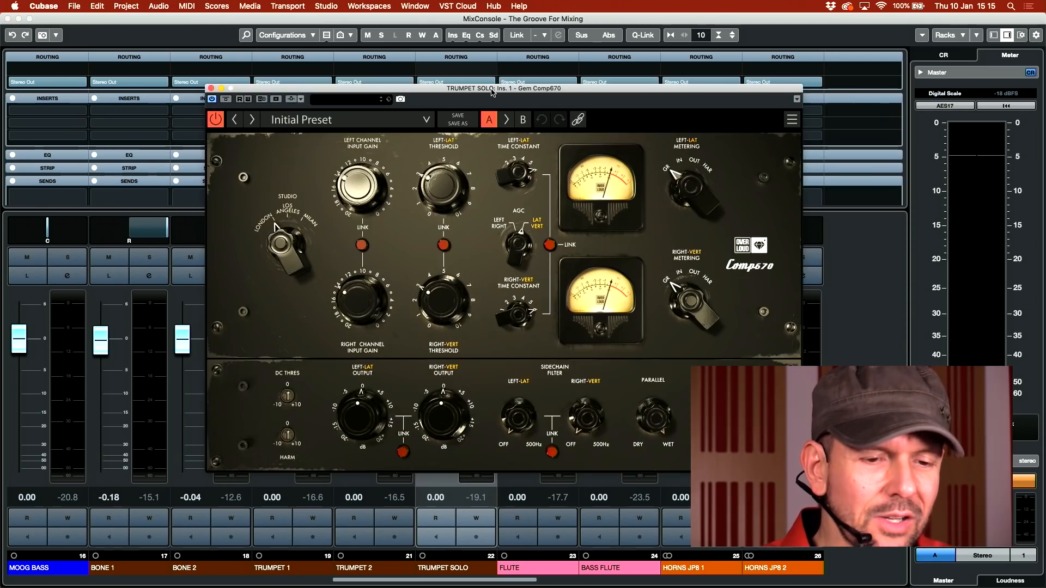
{"action": "left_click_drag", "start_coordinate": [494, 93], "coordinate": [463, 66]}
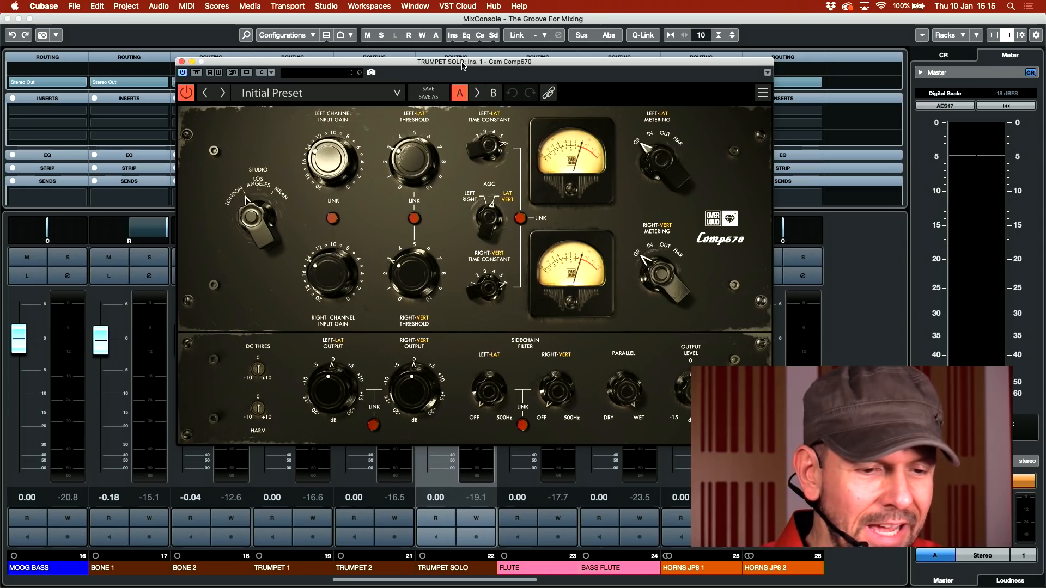
Cycle the Comp670's Studio model through the Los Angeles and Milan options and return it to London
{"action": "left_click", "coordinate": [253, 217]}
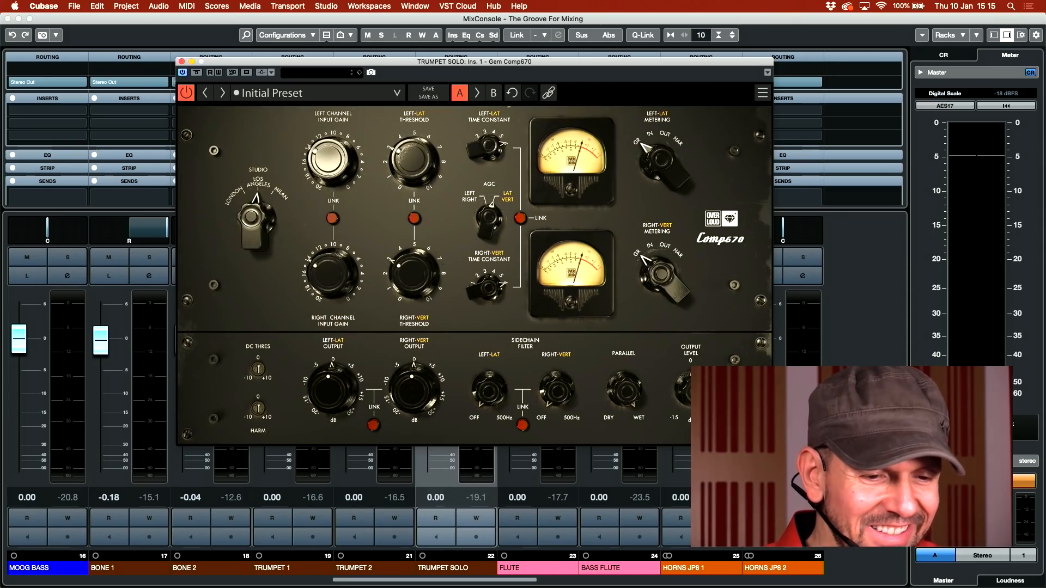
{"action": "left_click", "coordinate": [254, 216]}
{"action": "left_click", "coordinate": [253, 216]}
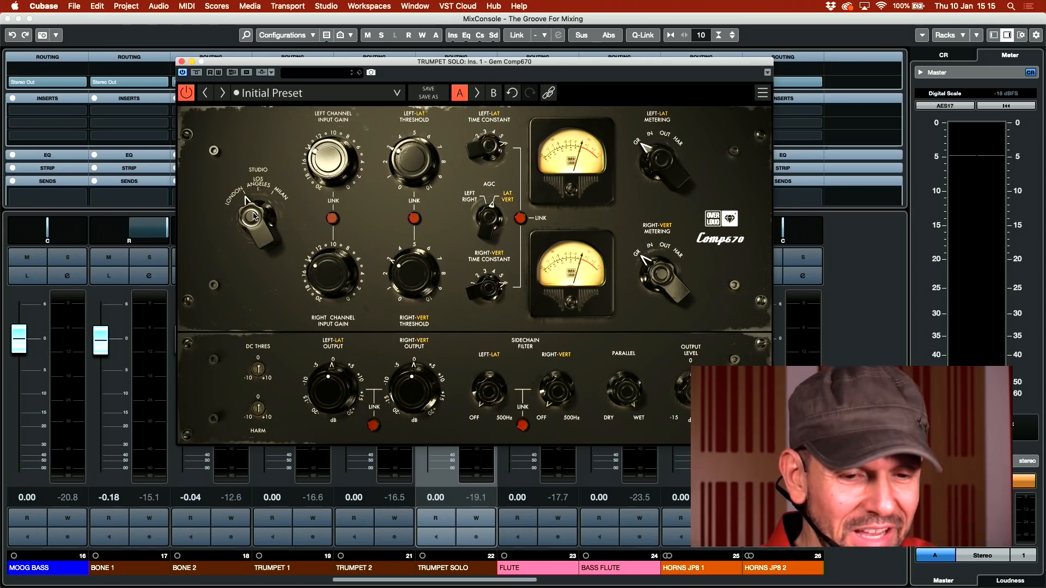
Play the mix, raise the Comp670's left threshold and compare the compressor bypassed and active
{"action": "key", "text": "space"}
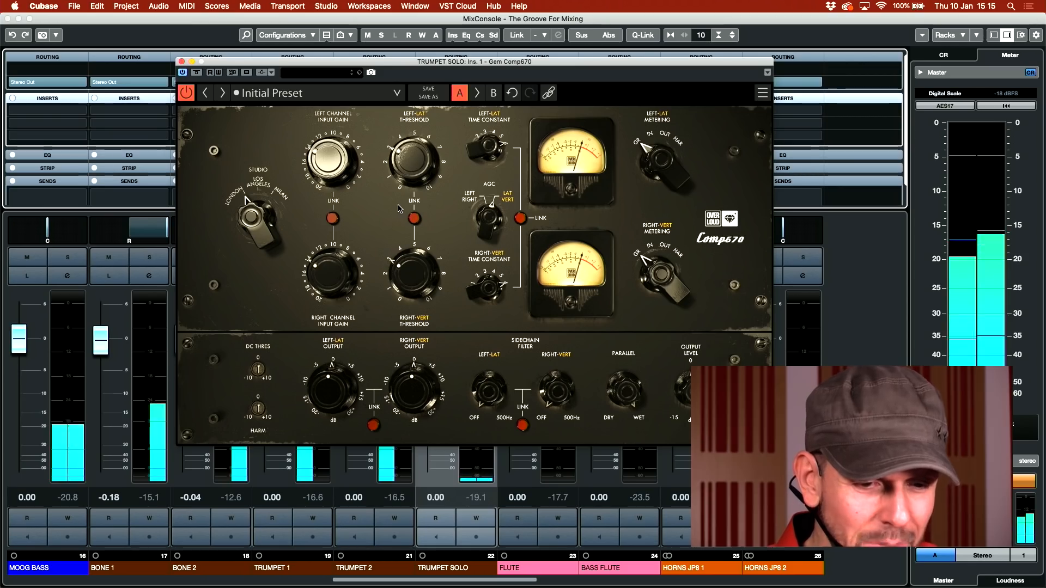
{"action": "left_click_drag", "start_coordinate": [505, 64], "coordinate": [720, 101]}
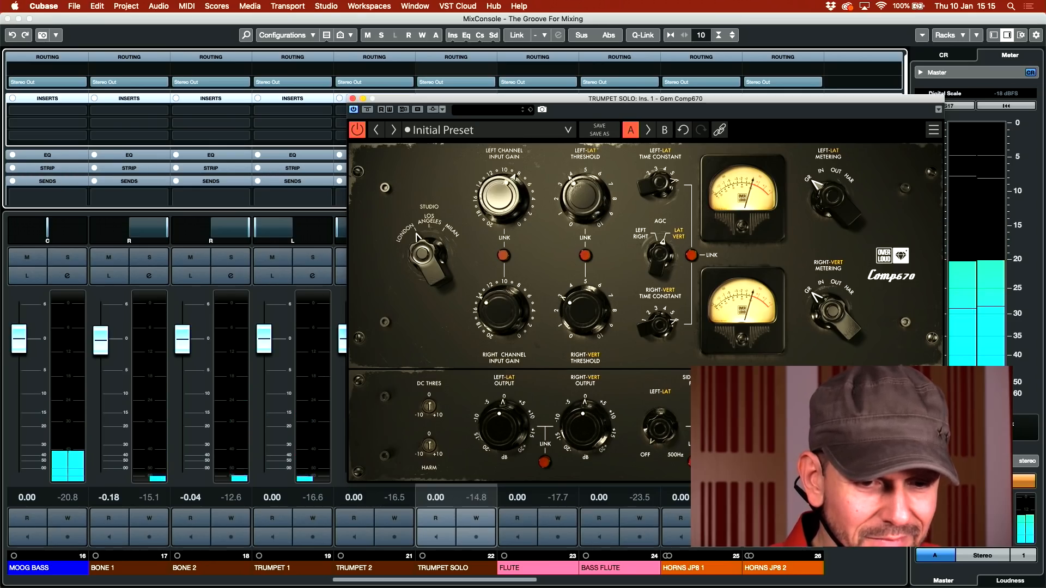
{"action": "mouse_move", "coordinate": [585, 196]}
{"action": "left_mouse_down"}
{"action": "mouse_move", "coordinate": [585, 163]}
{"action": "mouse_move", "coordinate": [585, 180]}
{"action": "left_mouse_up"}
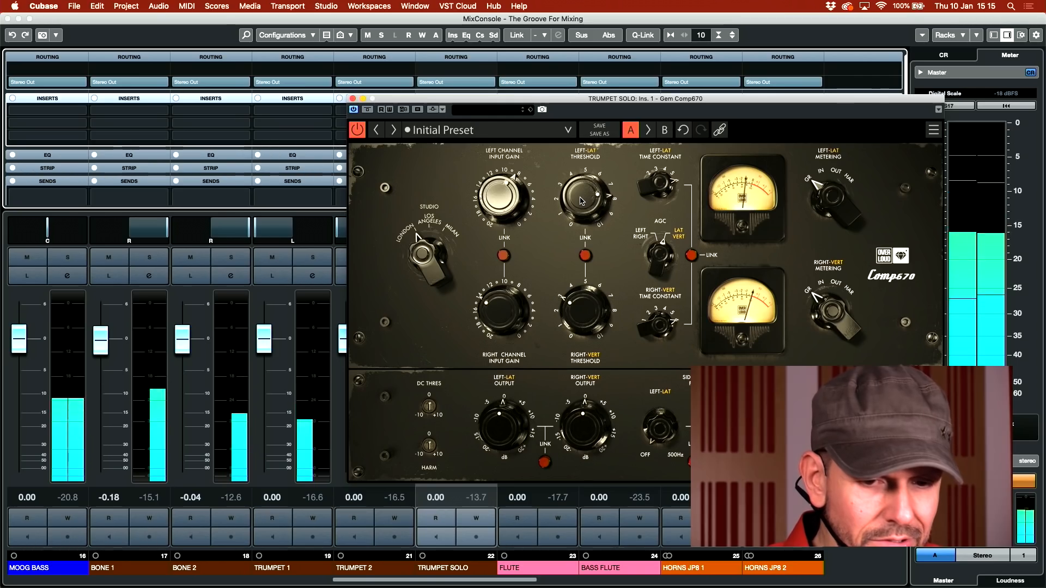
{"action": "left_click_drag", "start_coordinate": [653, 102], "coordinate": [479, 99]}
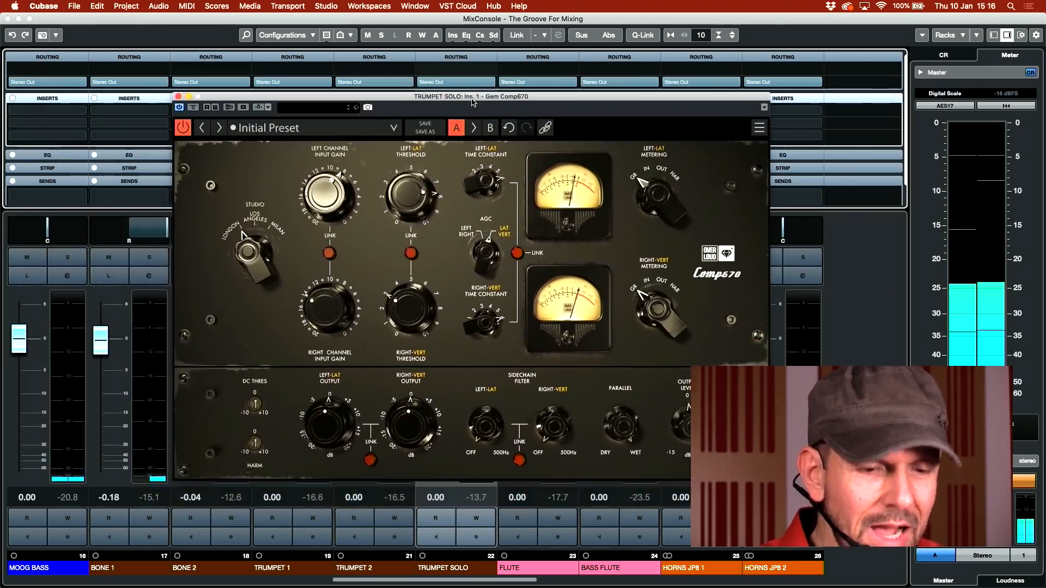
{"action": "left_click", "coordinate": [193, 107]}
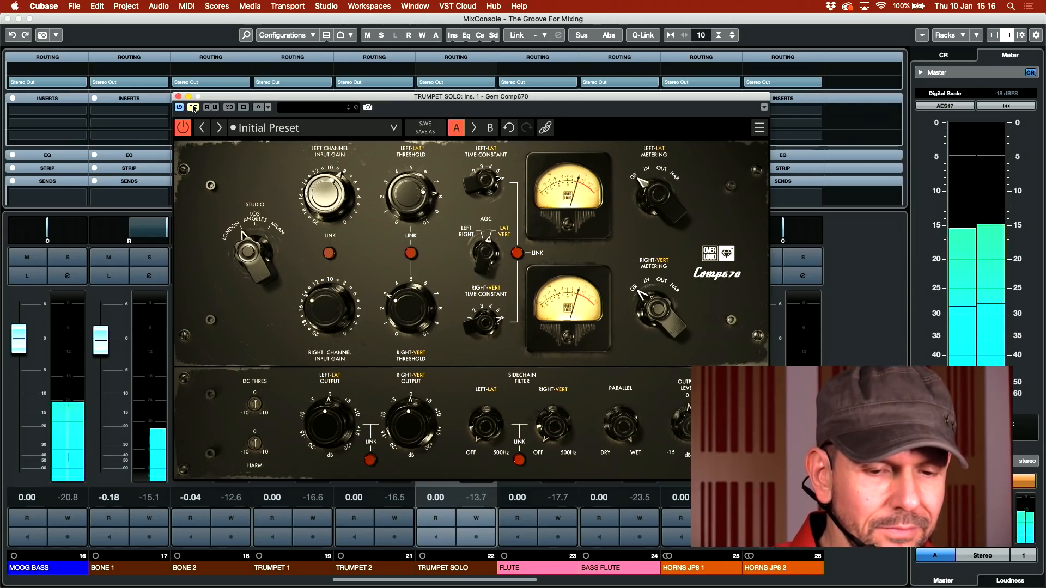
{"action": "left_click", "coordinate": [193, 108]}
Lower the Comp670's left output slightly below 0 dB, and reduce its left time constant and threshold during playback
{"action": "left_click_drag", "start_coordinate": [316, 434], "coordinate": [316, 440]}
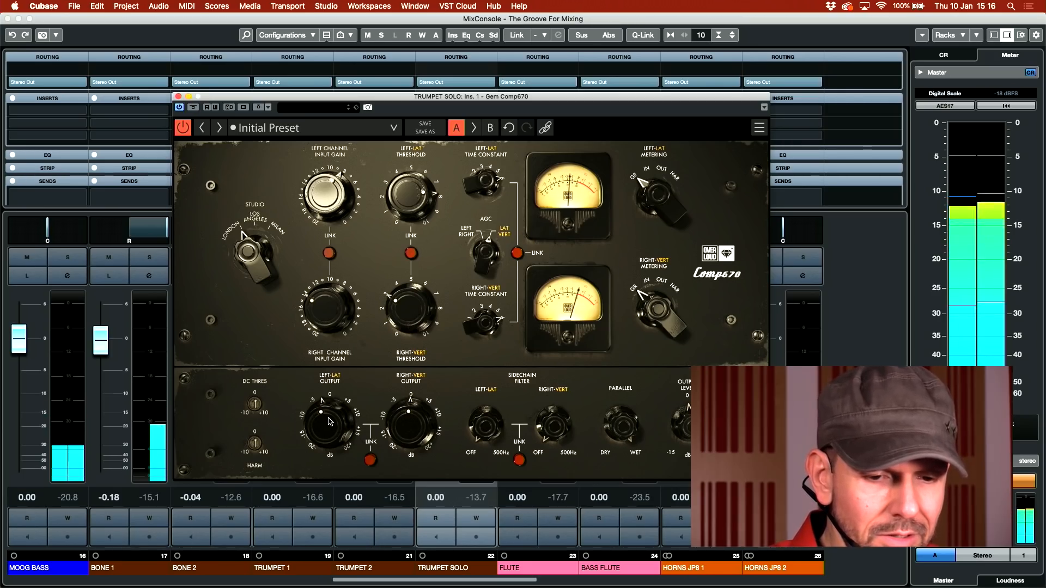
{"action": "left_click_drag", "start_coordinate": [316, 436], "coordinate": [331, 417]}
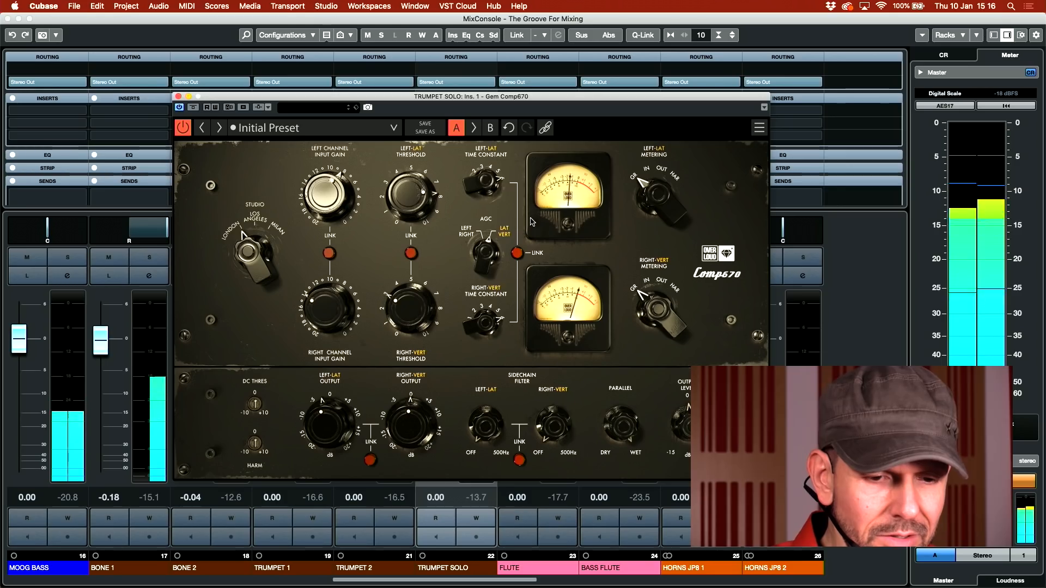
{"action": "left_click_drag", "start_coordinate": [487, 183], "coordinate": [488, 191]}
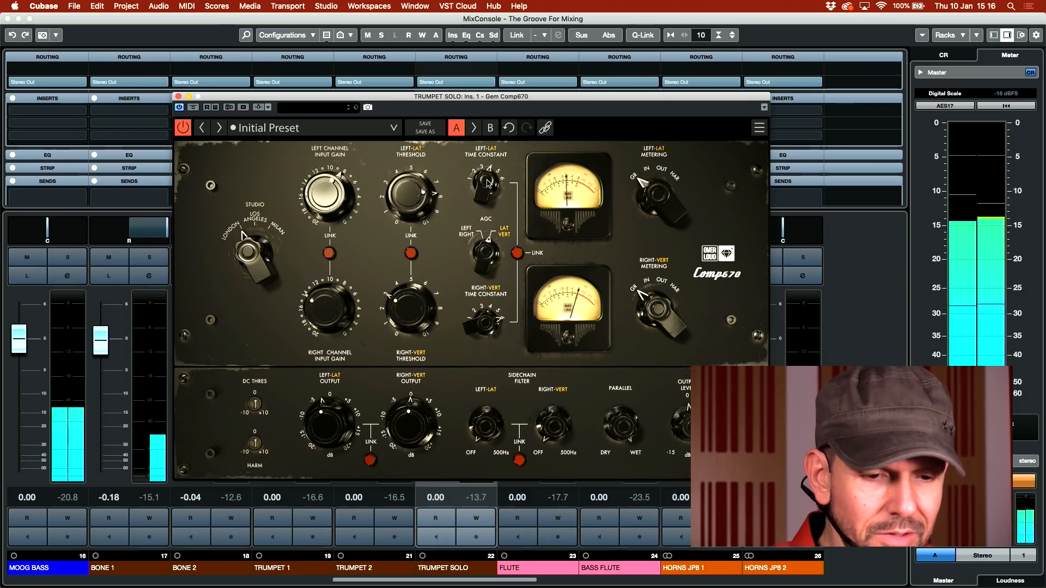
{"action": "left_click_drag", "start_coordinate": [424, 192], "coordinate": [434, 200]}
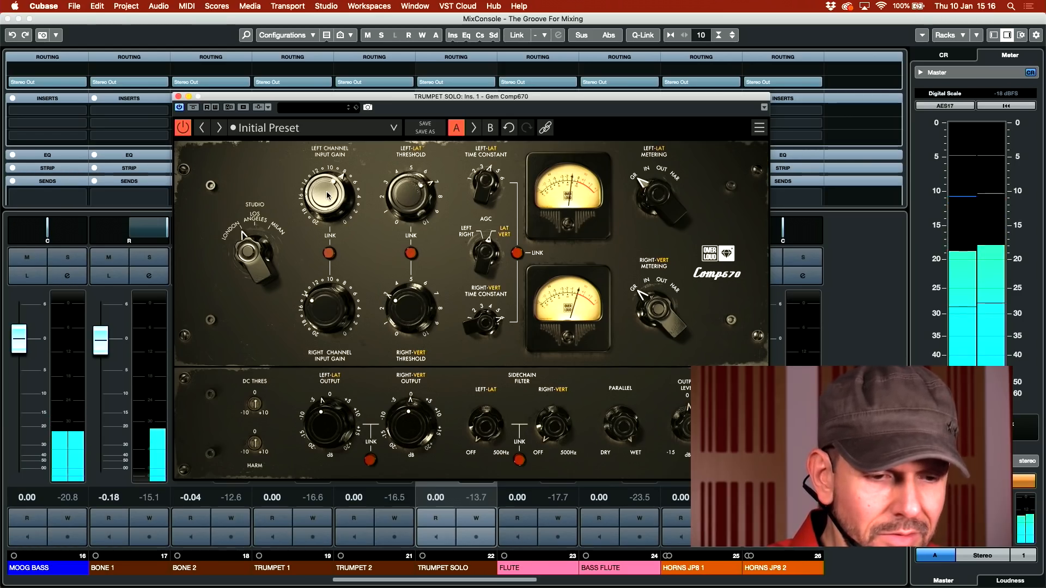
Fine-tune the Comp670's left output while comparing it bypassed and active in the mix, and close its window
{"action": "left_click", "coordinate": [195, 109]}
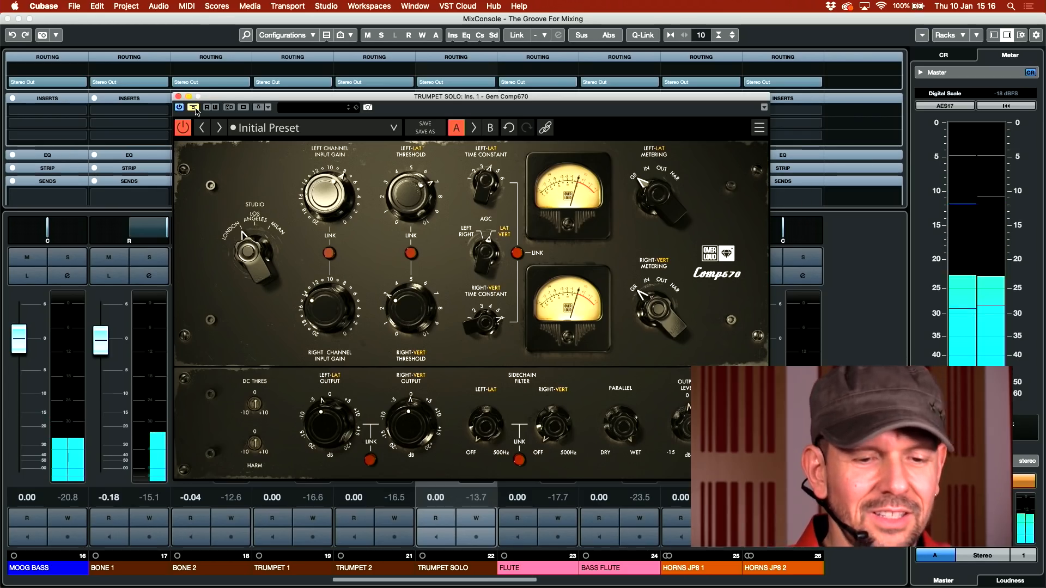
{"action": "left_click", "coordinate": [194, 107]}
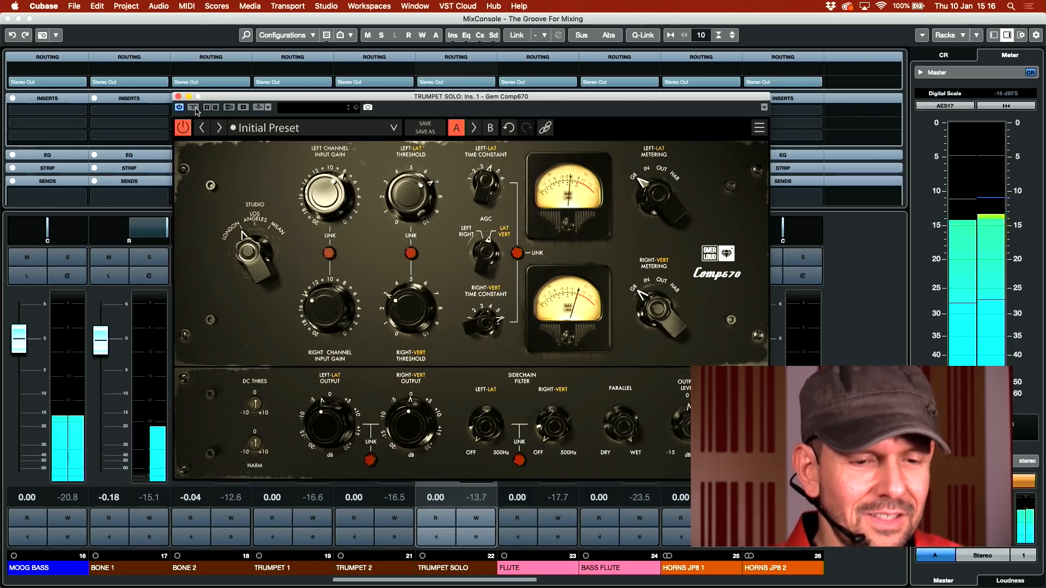
{"action": "left_click_drag", "start_coordinate": [415, 196], "coordinate": [414, 207]}
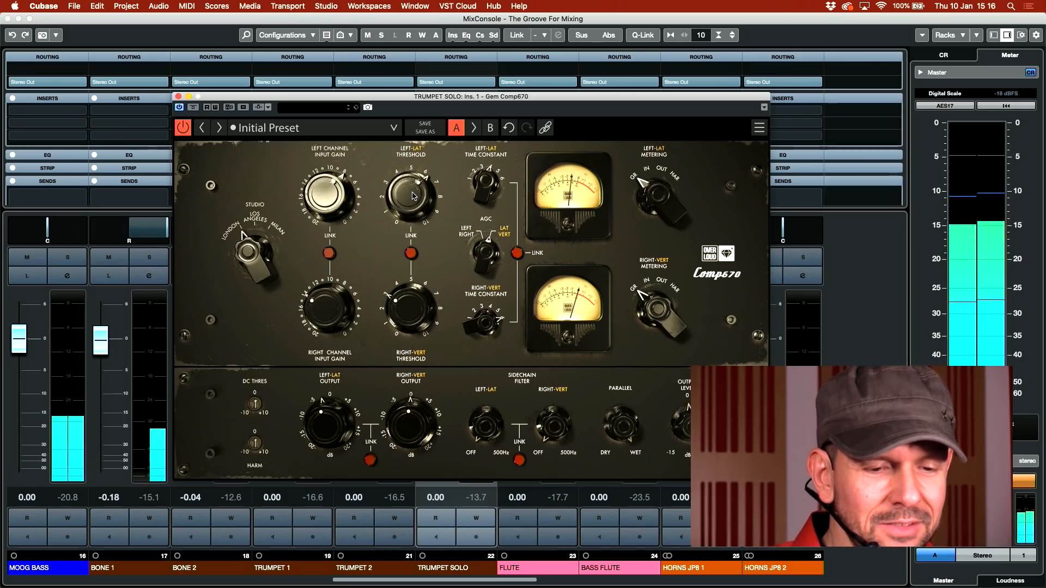
{"action": "left_click_drag", "start_coordinate": [329, 419], "coordinate": [329, 416]}
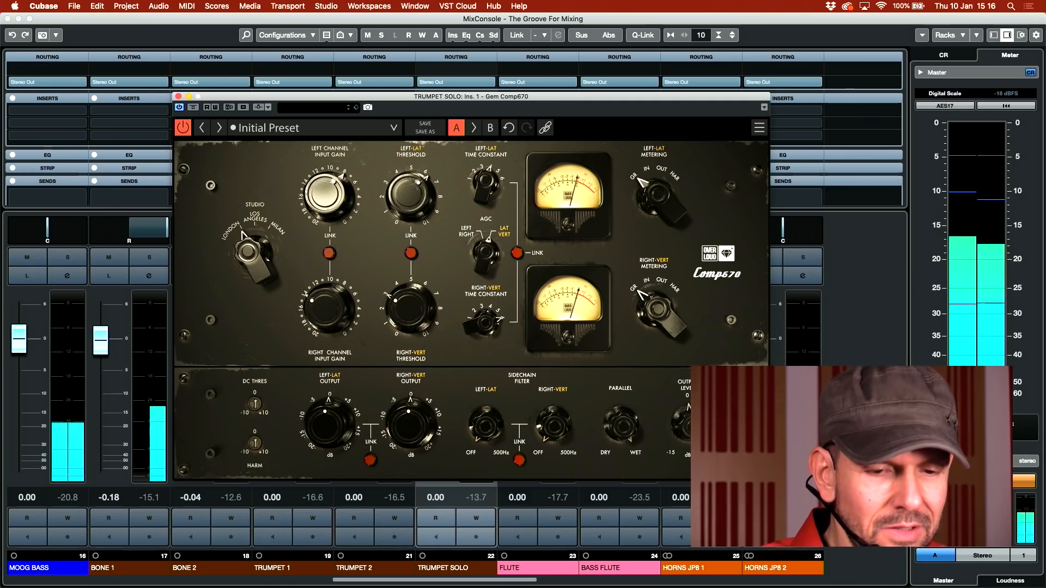
{"action": "left_click_drag", "start_coordinate": [329, 418], "coordinate": [329, 421]}
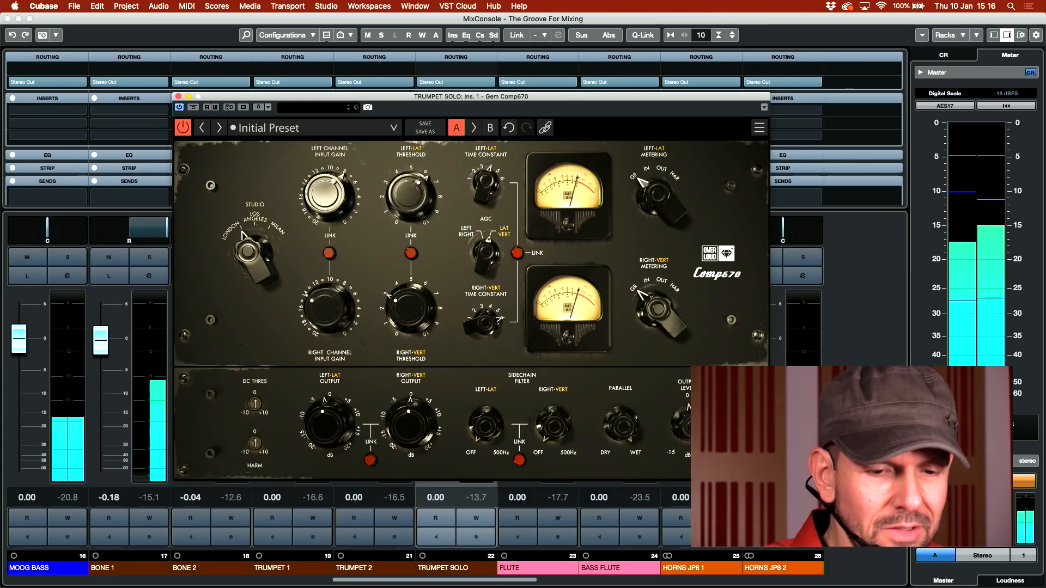
{"action": "left_click", "coordinate": [194, 108]}
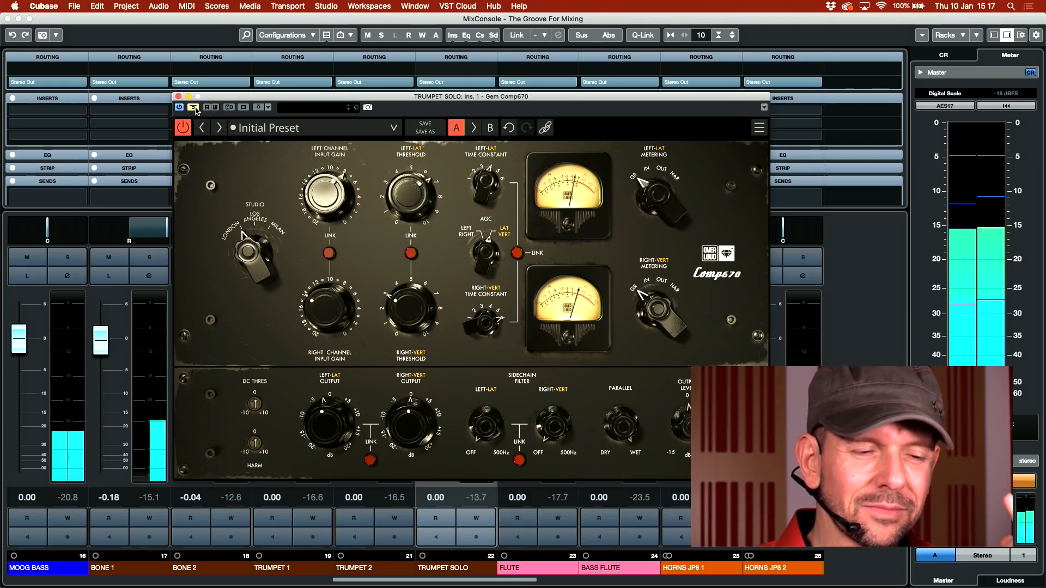
{"action": "left_click", "coordinate": [195, 108]}
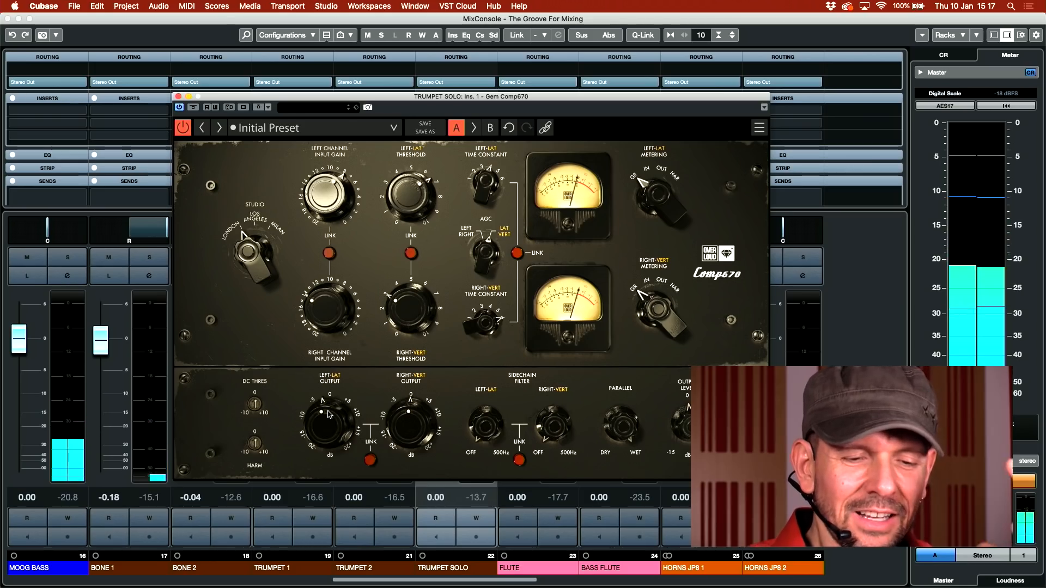
{"action": "left_click", "coordinate": [178, 97]}
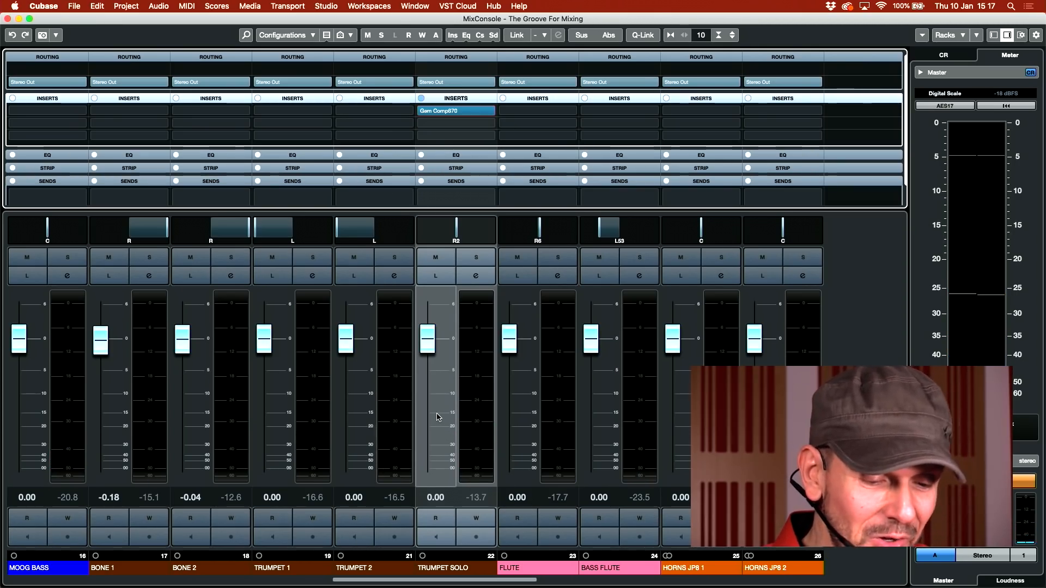
Load Gem EQ495 in the second insert slot of TRUMPET SOLO and reposition its window beside the channel
{"action": "left_click", "coordinate": [490, 123]}
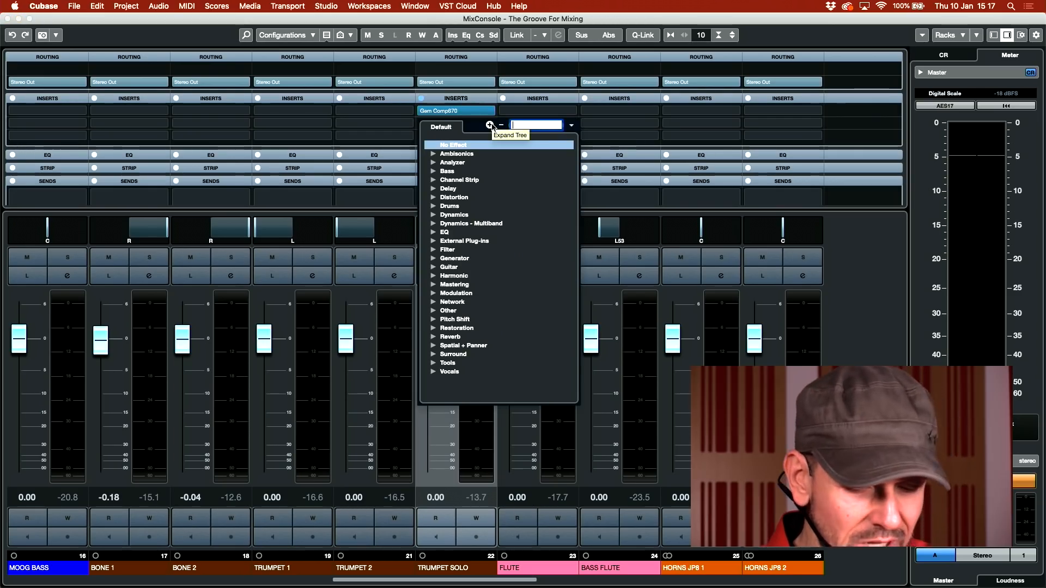
{"action": "type", "text": "gem"}
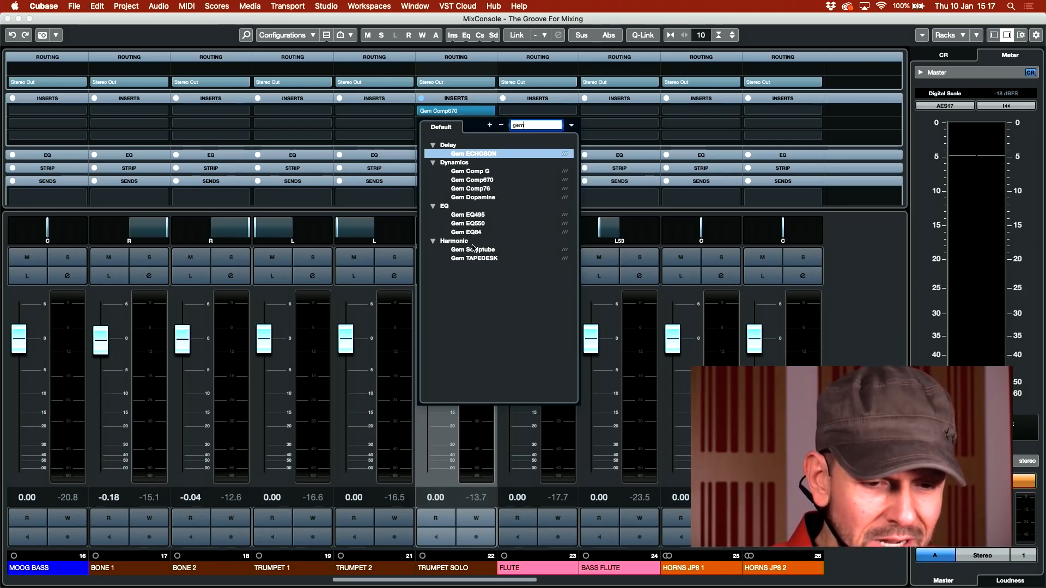
{"action": "left_click", "coordinate": [488, 214]}
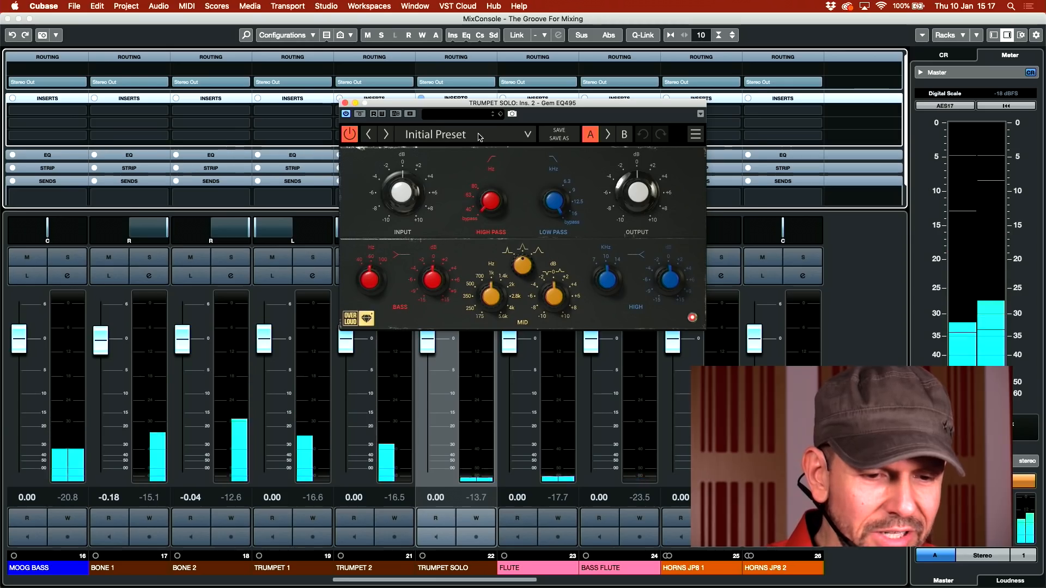
{"action": "left_click_drag", "start_coordinate": [456, 107], "coordinate": [621, 99]}
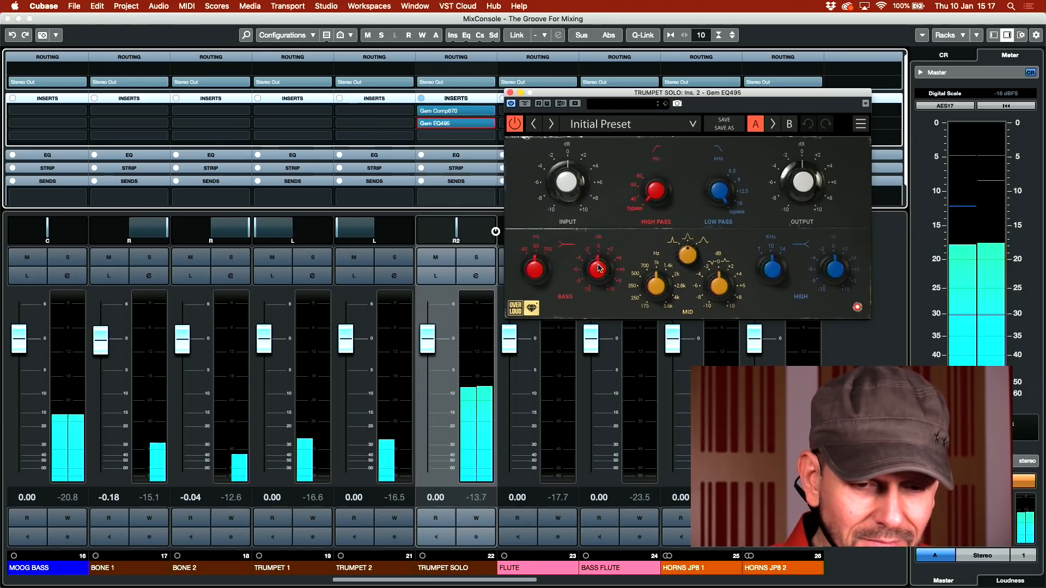
Boost the EQ495's mid band by about 2 dB around 500 Hz, change its curve shape, and compare it bypassed and active
{"action": "left_click_drag", "start_coordinate": [598, 269], "coordinate": [597, 324]}
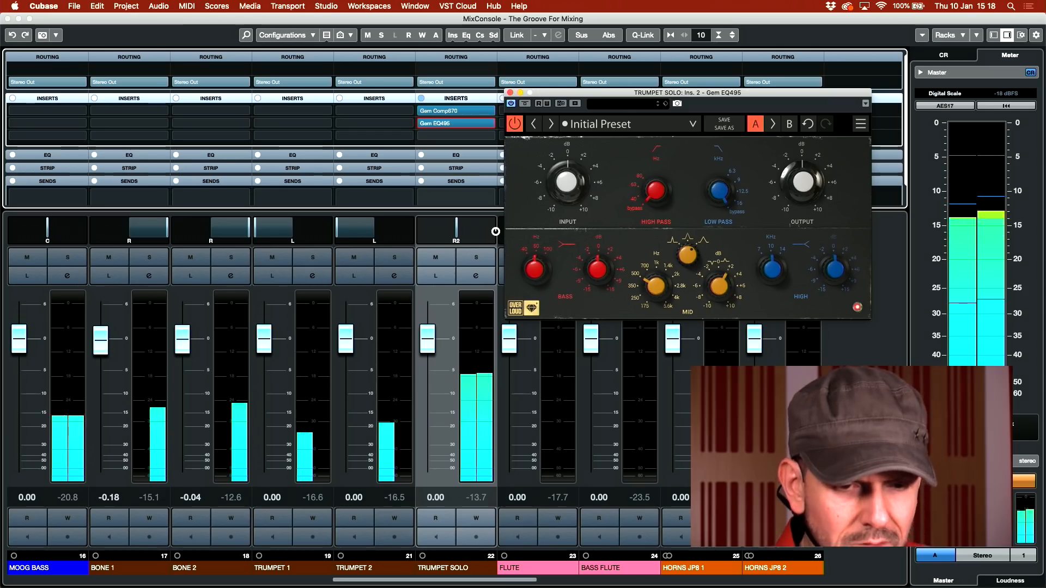
{"action": "left_click", "coordinate": [526, 104]}
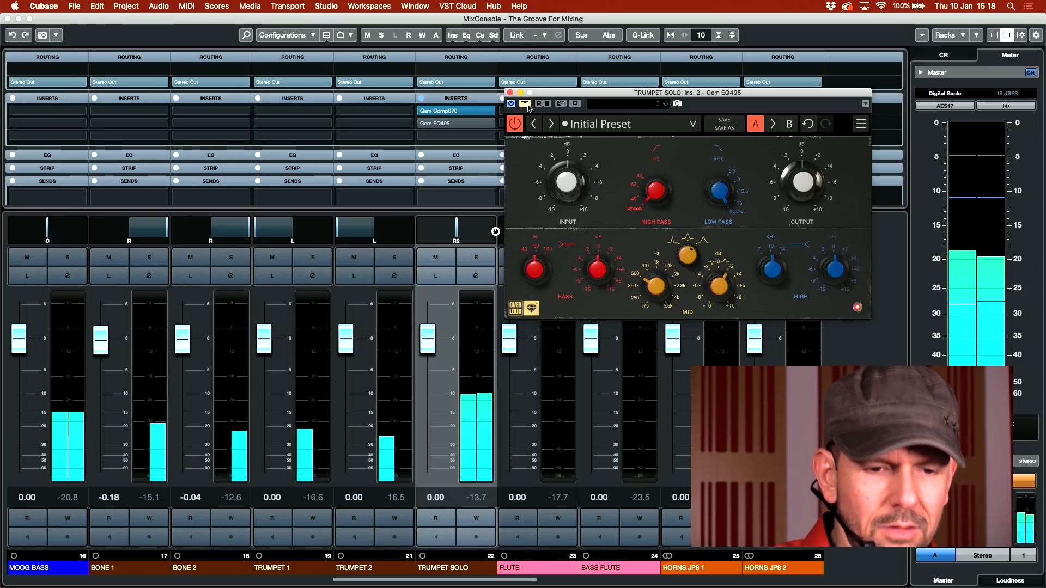
{"action": "left_click", "coordinate": [526, 104]}
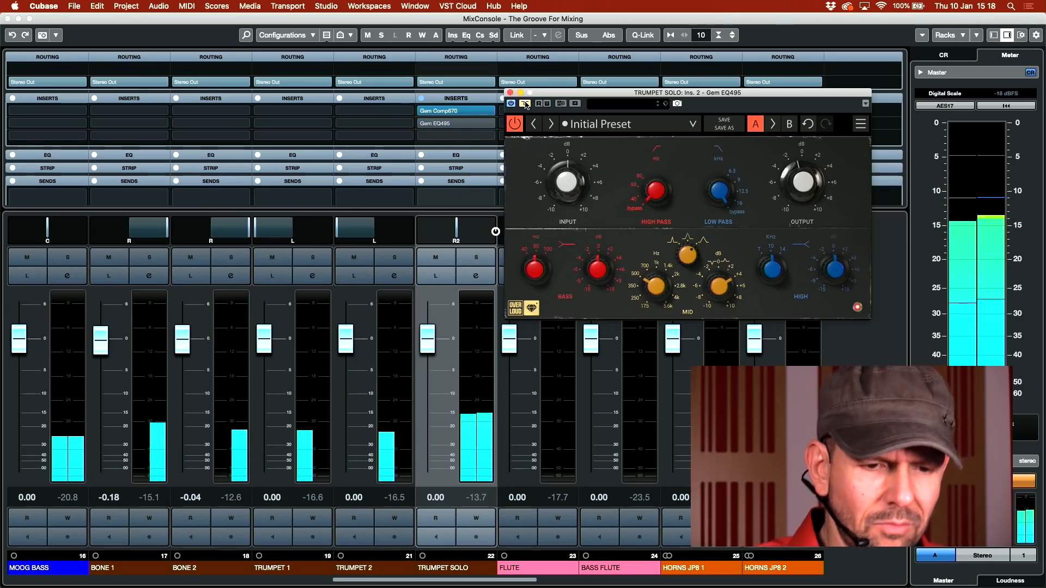
{"action": "left_click", "coordinate": [525, 103]}
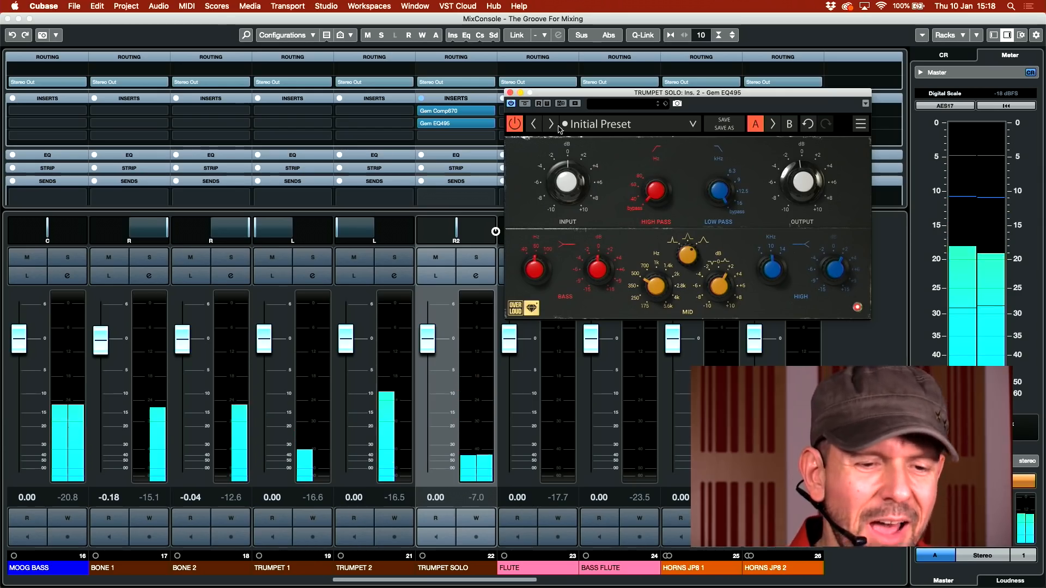
Close the EQ495 window, stop playback, and add a stereo FX channel named TR VRB with Gem ECHOSON to TRUMPET SOLO, repositioning its window
{"action": "left_click", "coordinate": [510, 92]}
{"action": "key", "text": "space"}
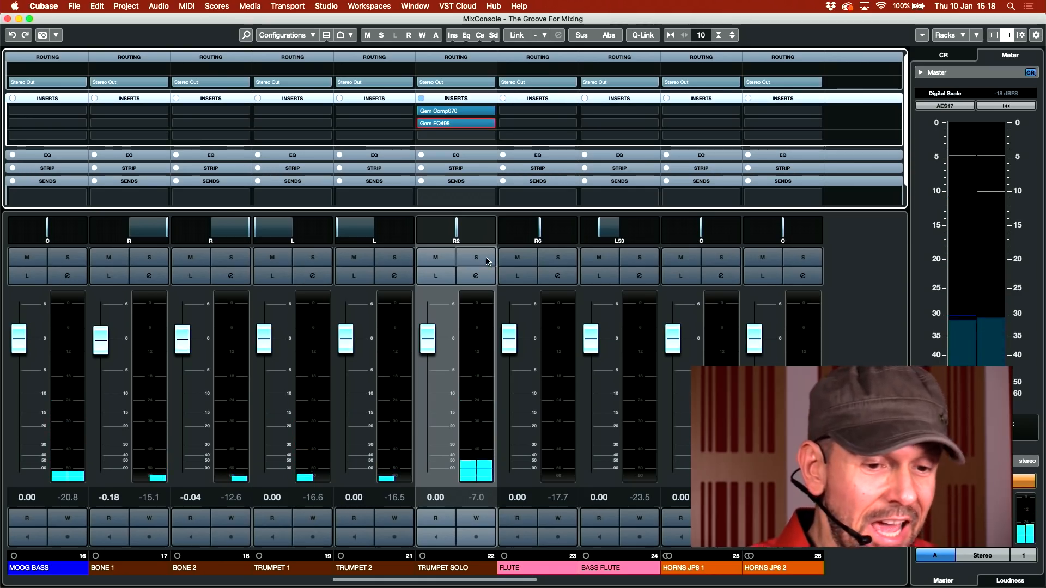
{"action": "right_click", "coordinate": [439, 379]}
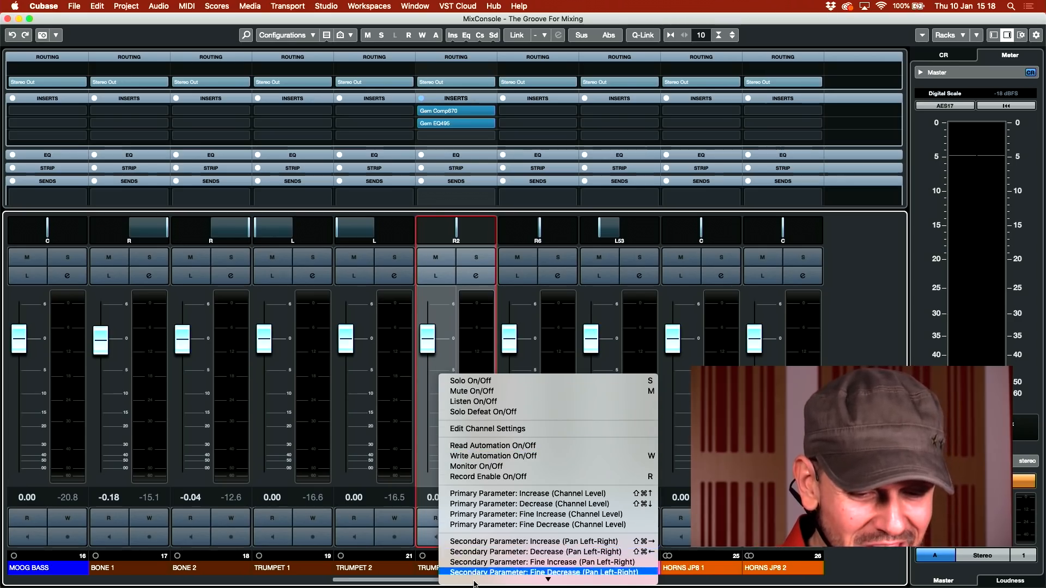
{"action": "mouse_move", "coordinate": [474, 582]}
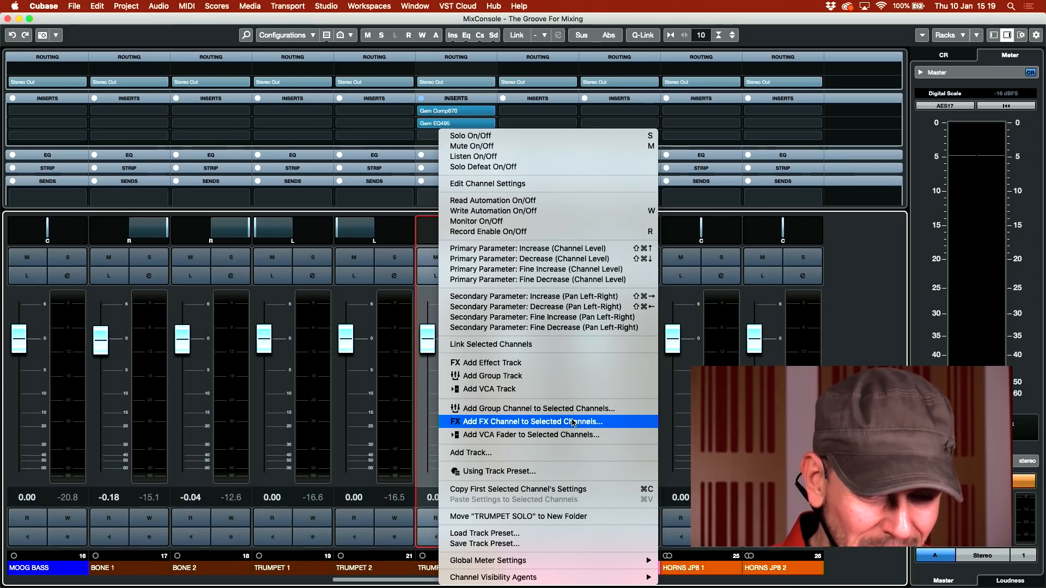
{"action": "left_click", "coordinate": [572, 423]}
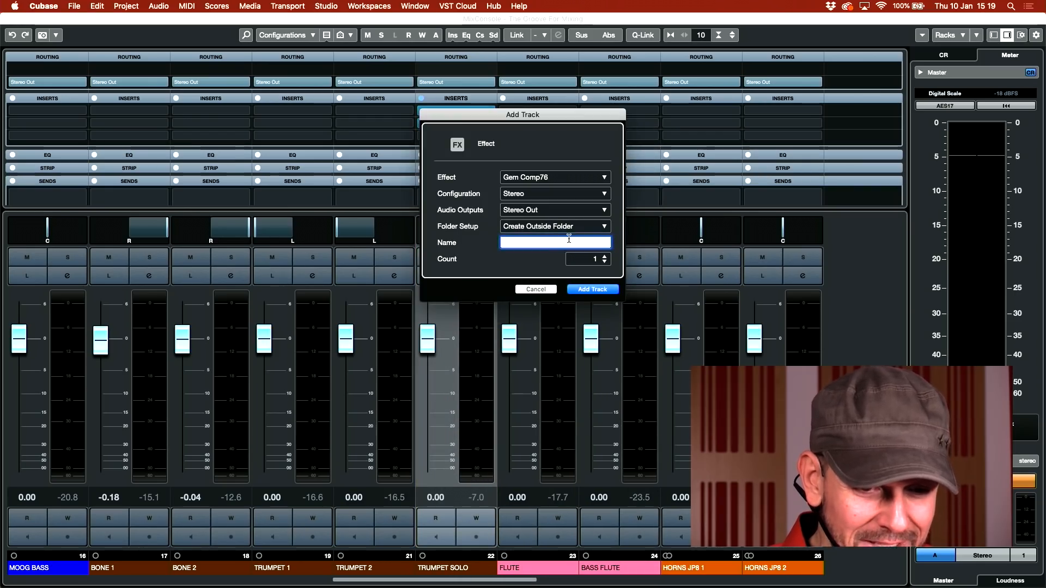
{"action": "left_click", "coordinate": [581, 181]}
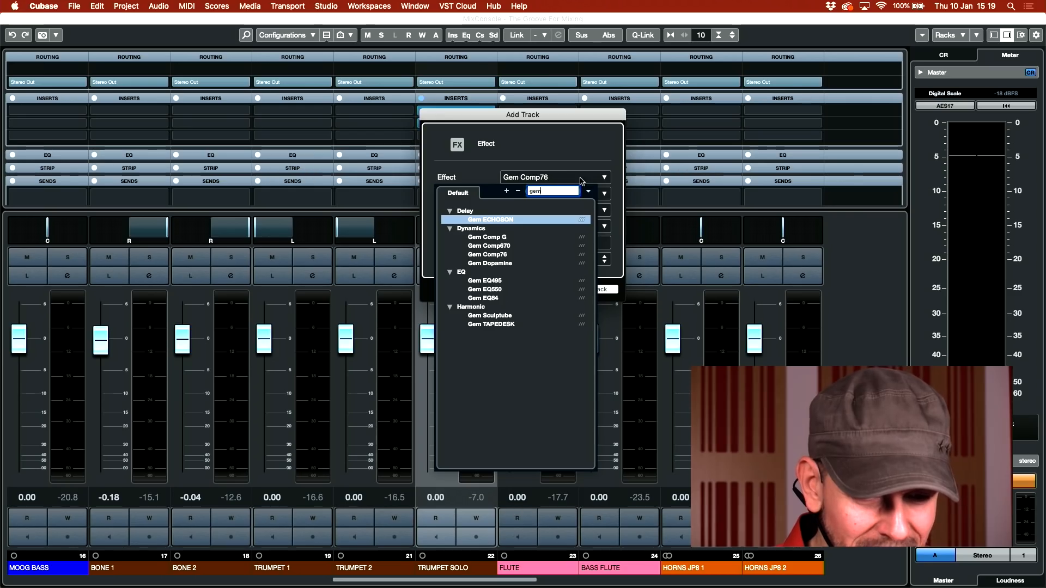
{"action": "left_click", "coordinate": [497, 220]}
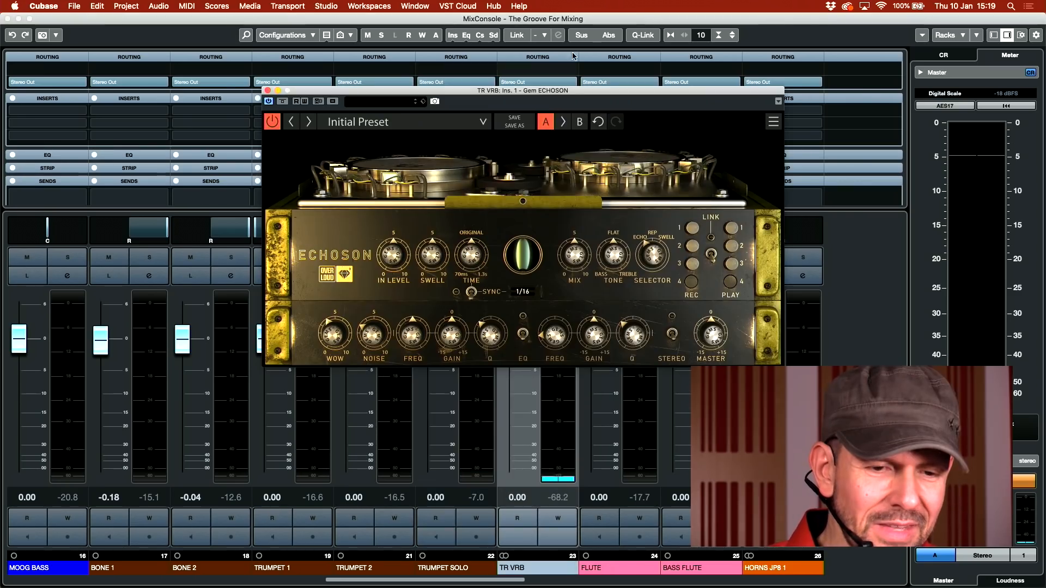
{"action": "left_click_drag", "start_coordinate": [594, 96], "coordinate": [509, 57]}
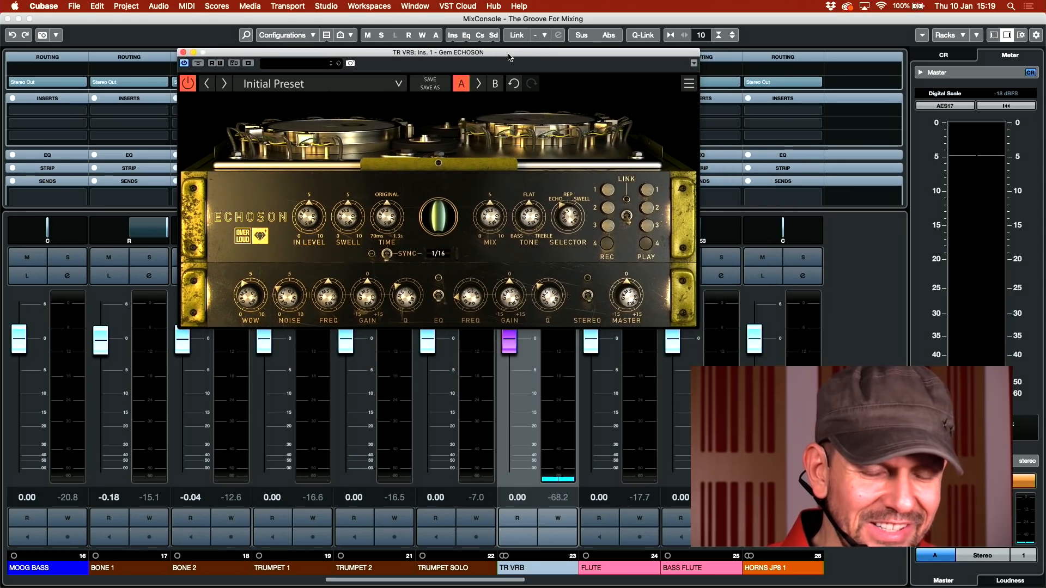
Play the mix and set the ECHOSON's mix to 10 and time to 1.3 s, change its selector mode, and raise its swell
{"action": "key", "text": "space"}
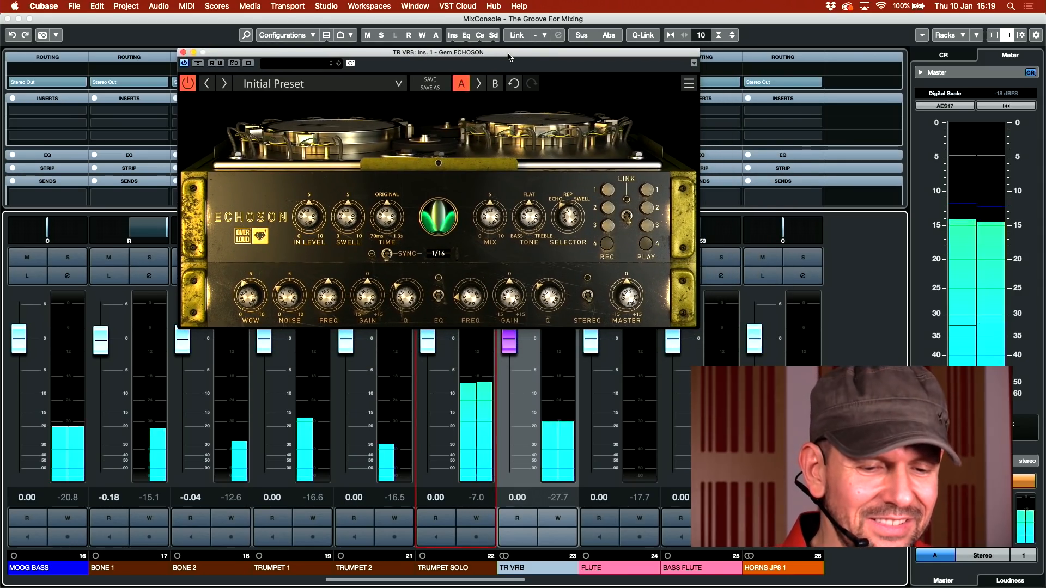
{"action": "left_click_drag", "start_coordinate": [531, 56], "coordinate": [460, 50]}
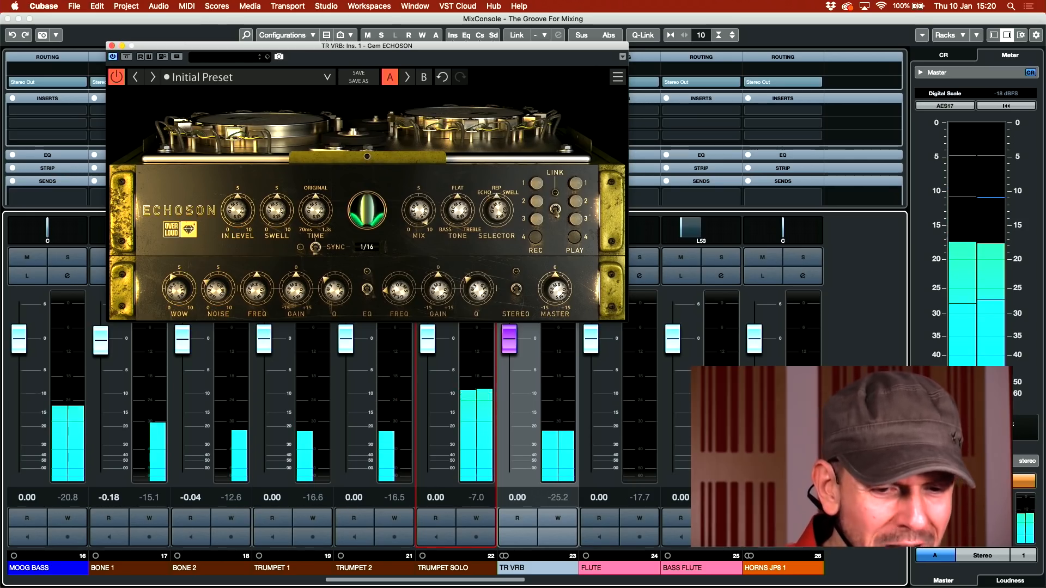
{"action": "left_click_drag", "start_coordinate": [277, 210], "coordinate": [277, 186]}
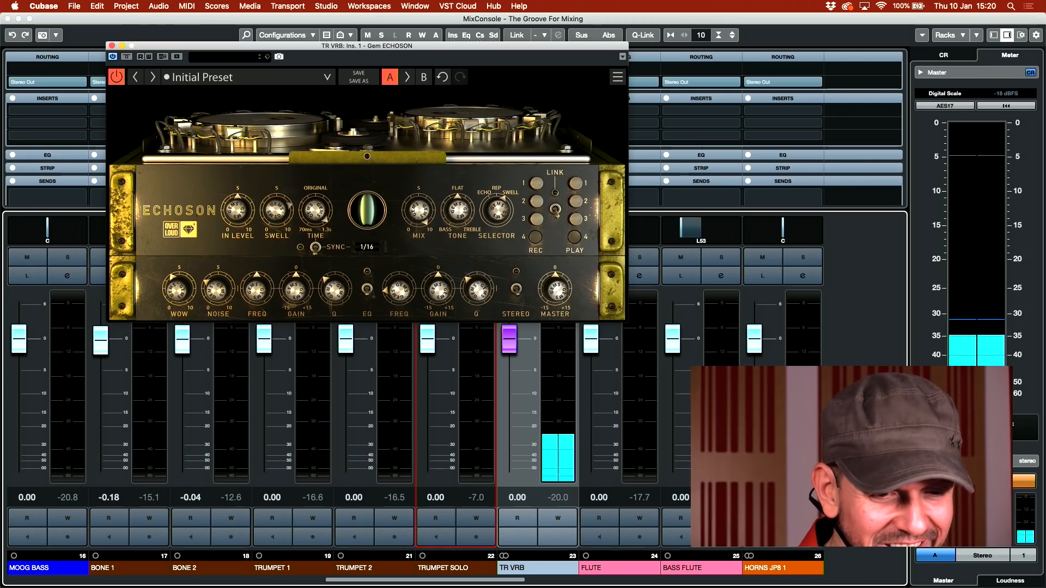
Vary the ECHOSON's swell while starting and stopping playback to hear the echo decay, leaving it at about 5
{"action": "key", "text": "space"}
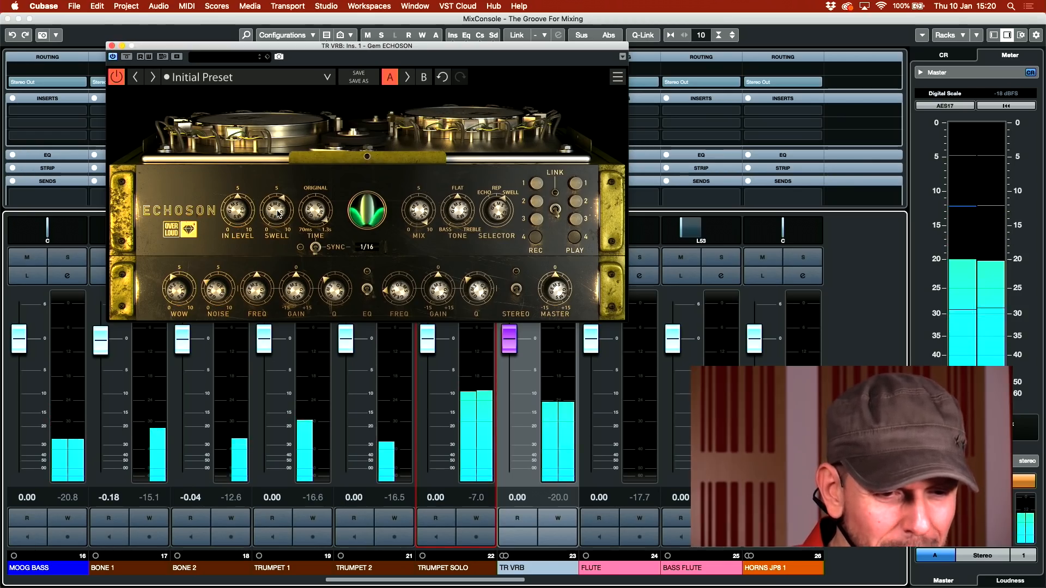
{"action": "key", "text": "space"}
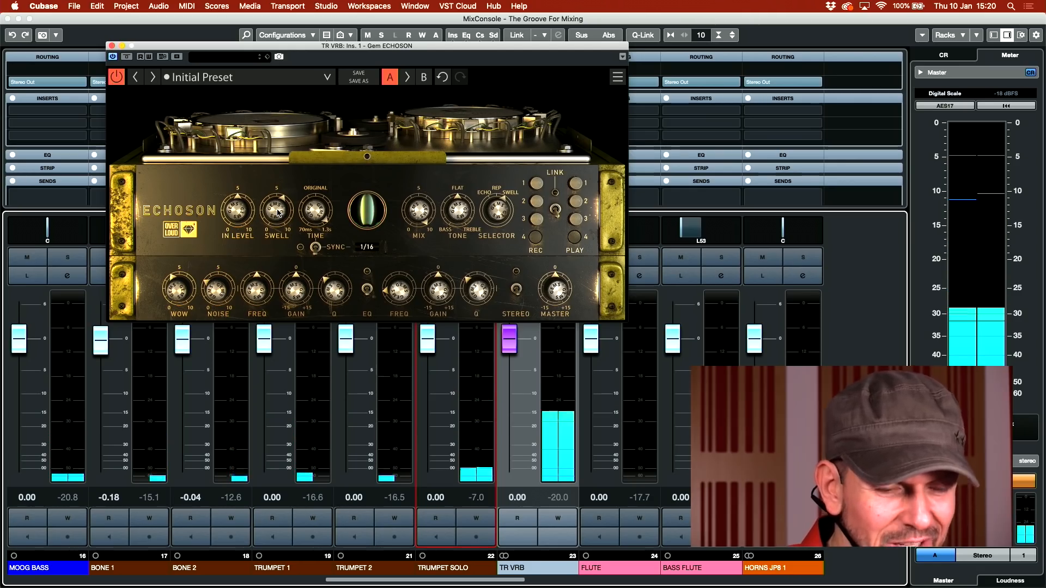
{"action": "key", "text": "space"}
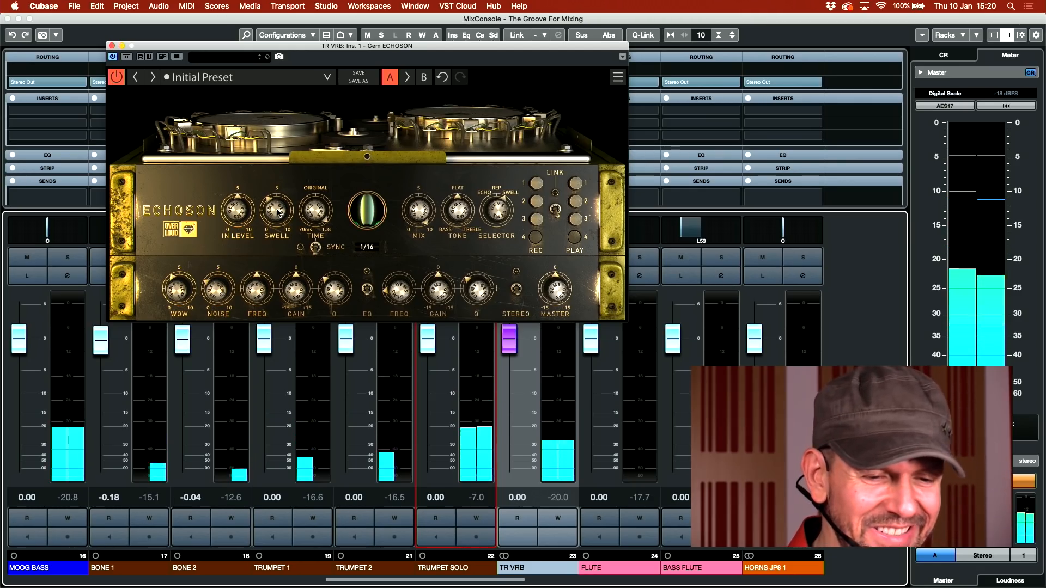
{"action": "key", "text": "space"}
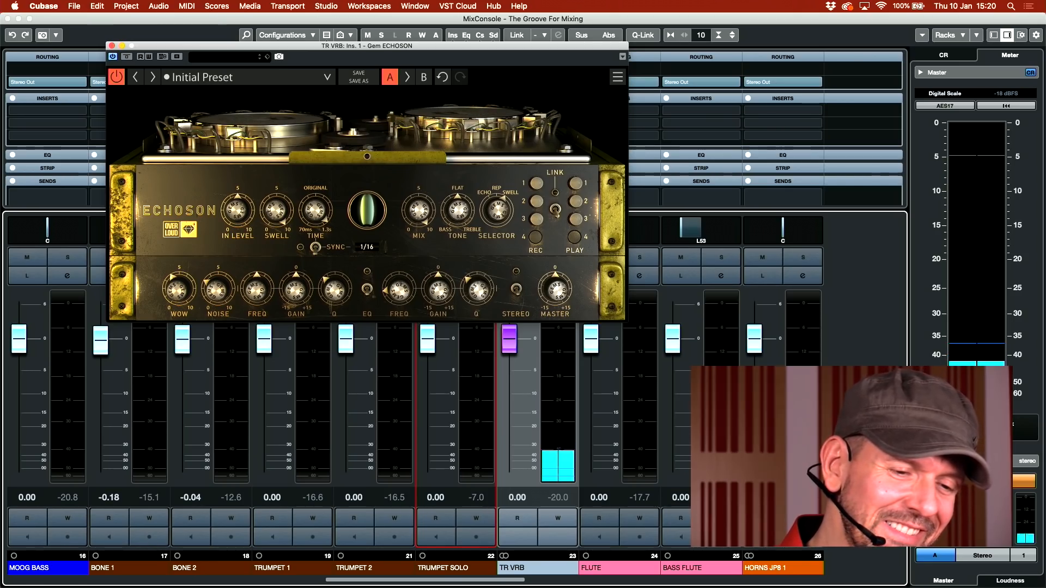
{"action": "key", "text": "space"}
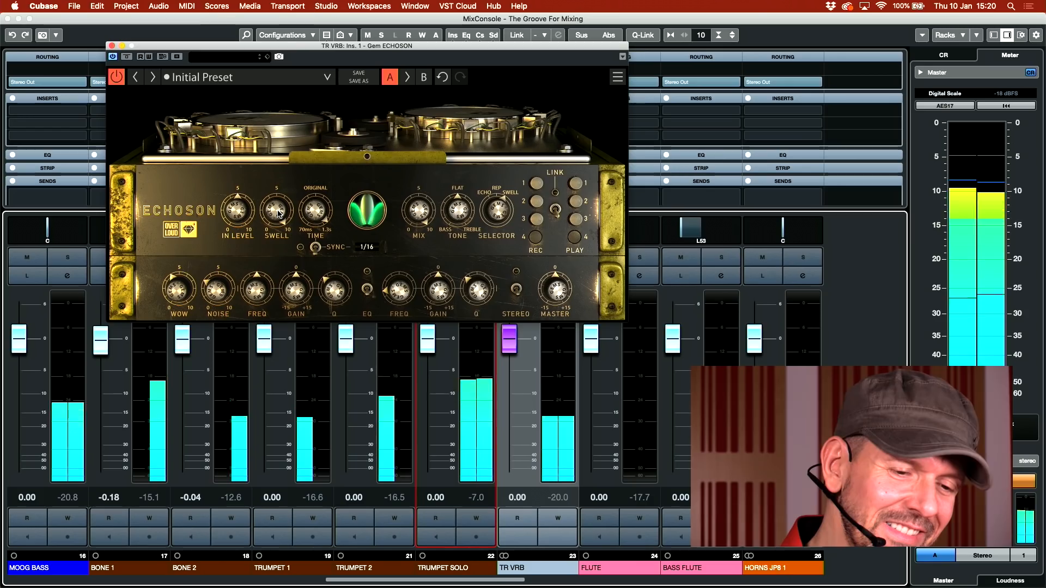
{"action": "key", "text": "space"}
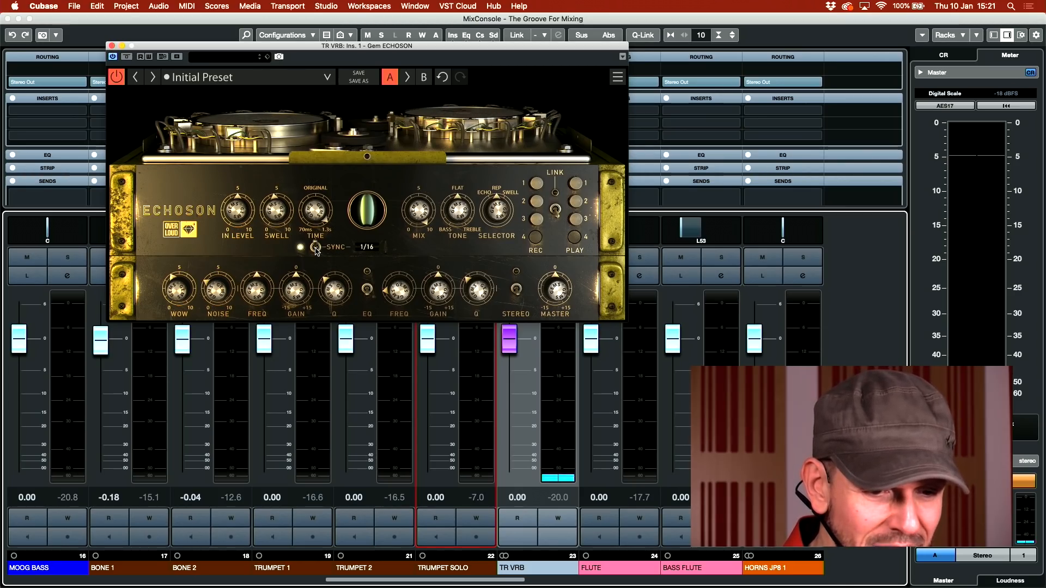
Sync the ECHOSON's delay time to 1/8 and lower the TR VRB fader to -0.79 dB during playback
{"action": "left_click", "coordinate": [368, 248]}
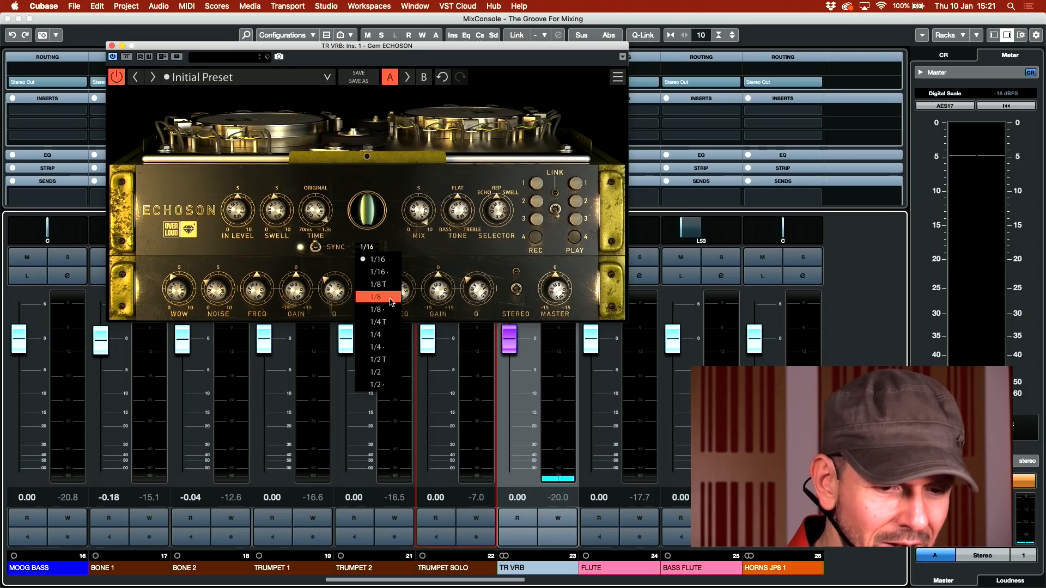
{"action": "left_click", "coordinate": [391, 298]}
{"action": "key", "text": "space"}
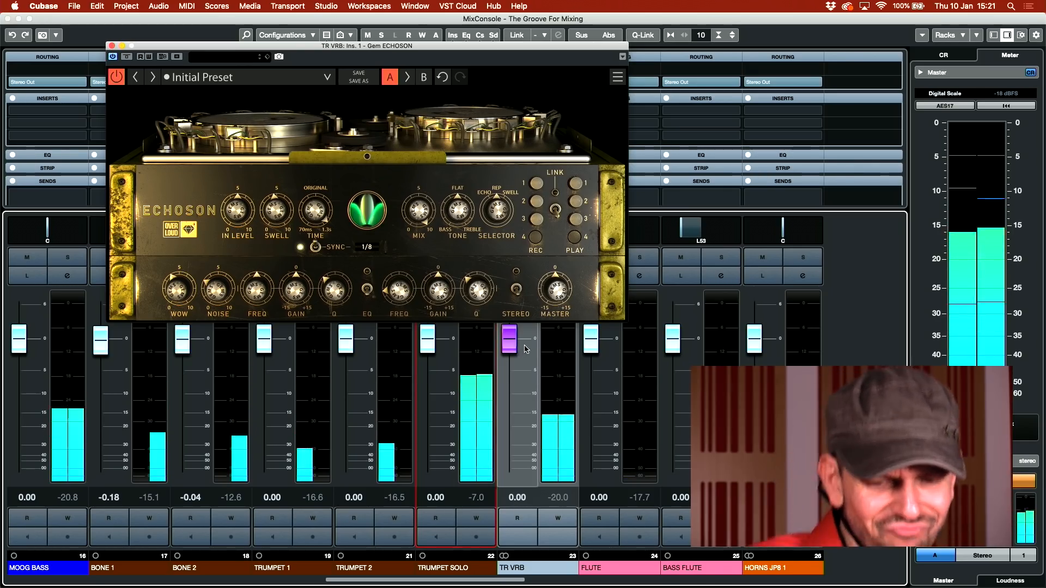
{"action": "left_click_drag", "start_coordinate": [514, 350], "coordinate": [514, 349]}
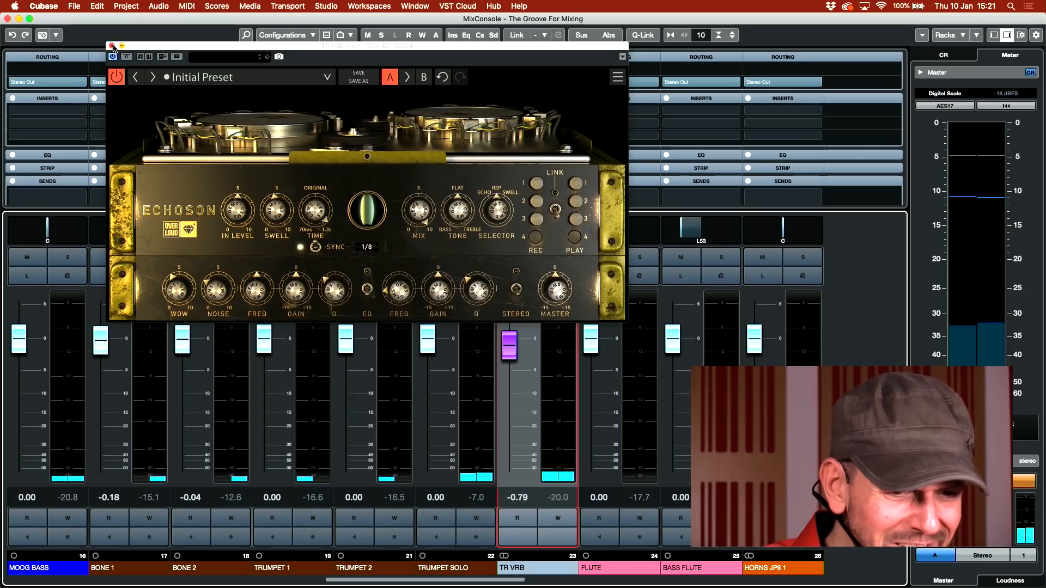
Close the ECHOSON window and rename the TR VRB channel as TR DLY
{"action": "left_click", "coordinate": [112, 46]}
{"action": "double_click", "coordinate": [525, 567]}
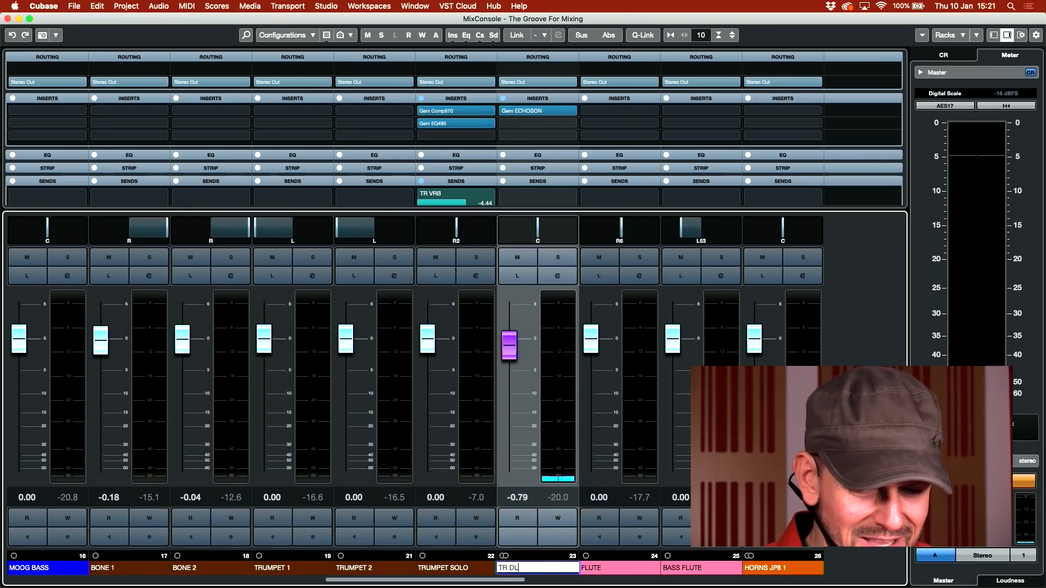
{"action": "key", "text": "Return"}
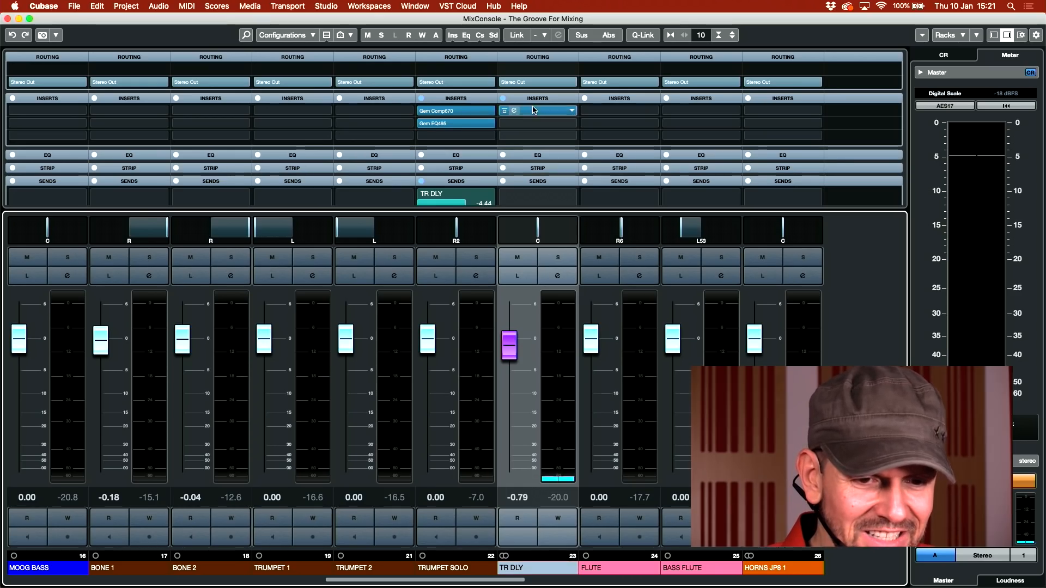
Reopen the ECHOSON to audition the delay, close its window, and lower the TR DLY fader to about -2.2 dB
{"action": "left_click", "coordinate": [515, 112]}
{"action": "key", "text": "space"}
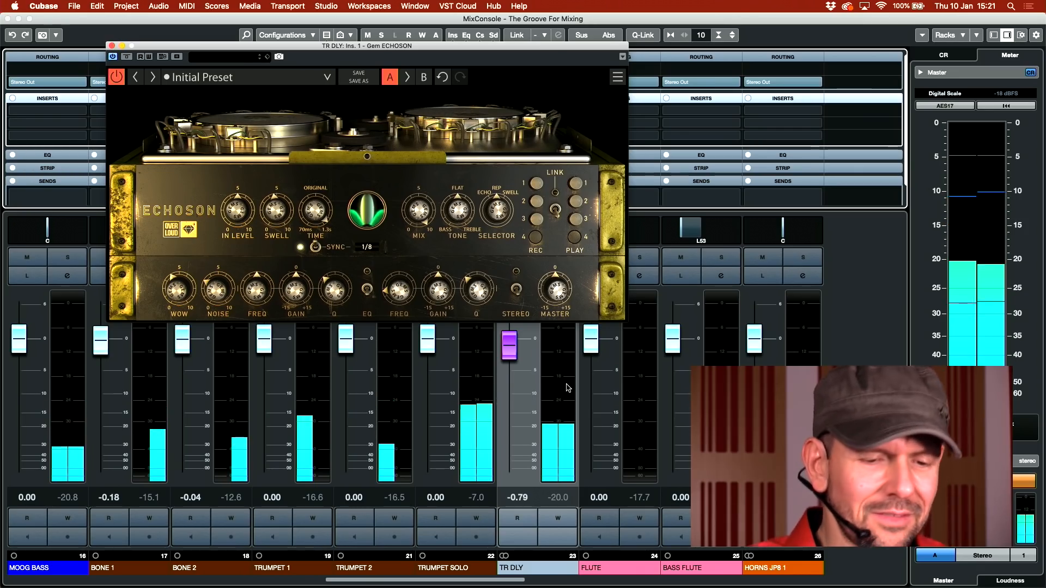
{"action": "key", "text": "space"}
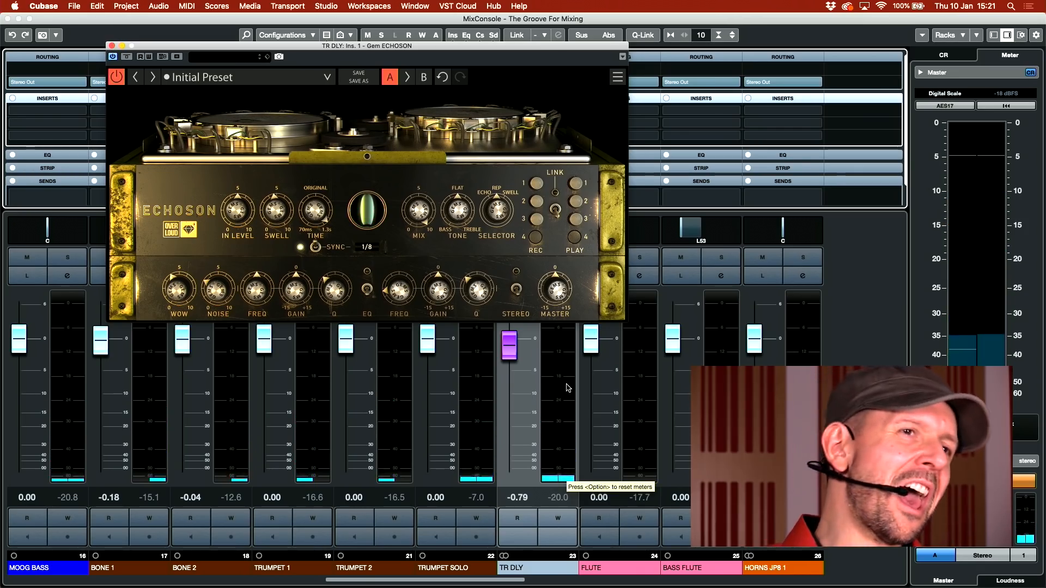
{"action": "key", "text": "space"}
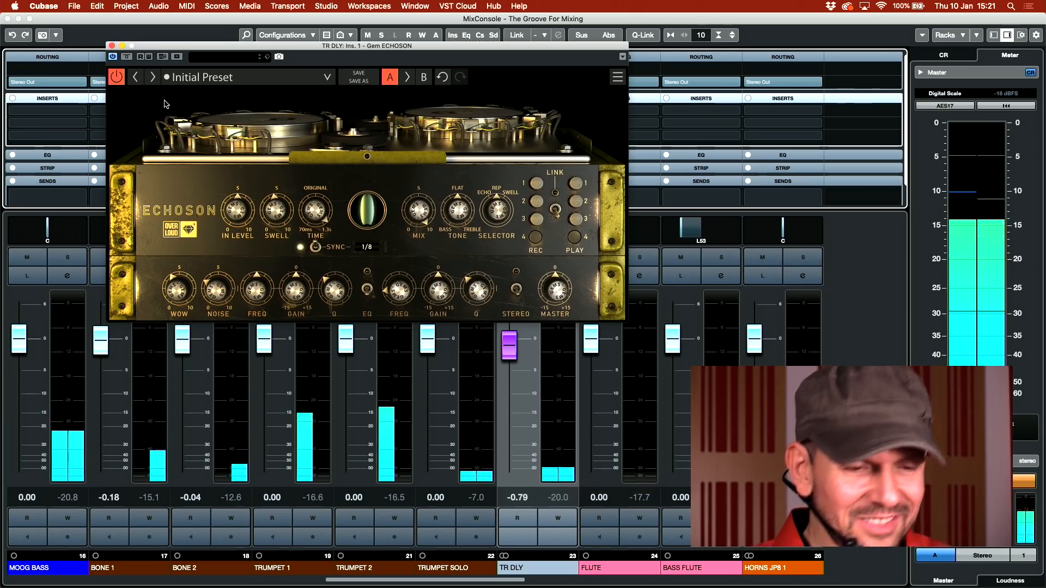
{"action": "left_click", "coordinate": [112, 46]}
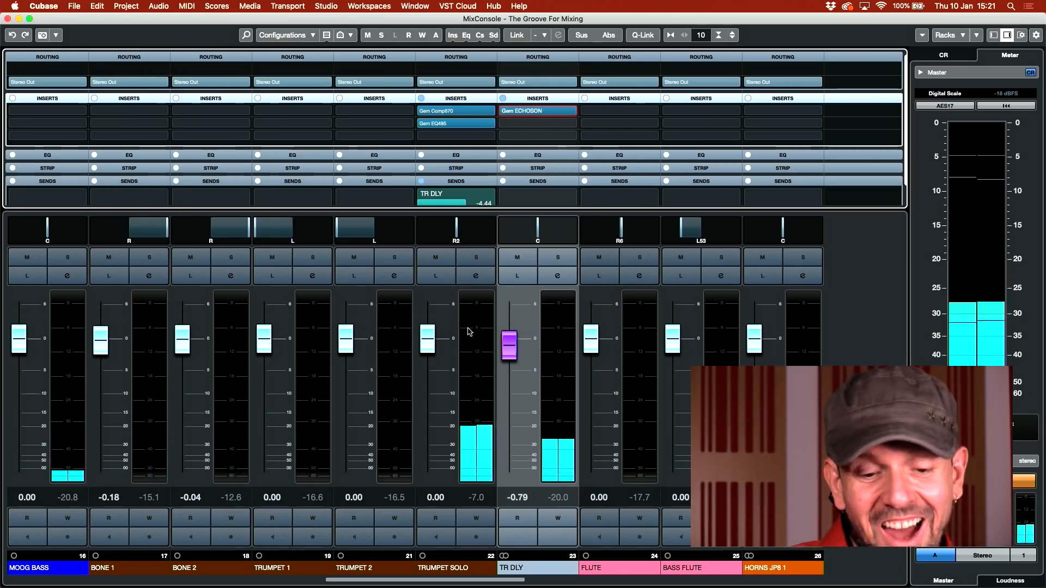
{"action": "left_click_drag", "start_coordinate": [512, 346], "coordinate": [517, 357]}
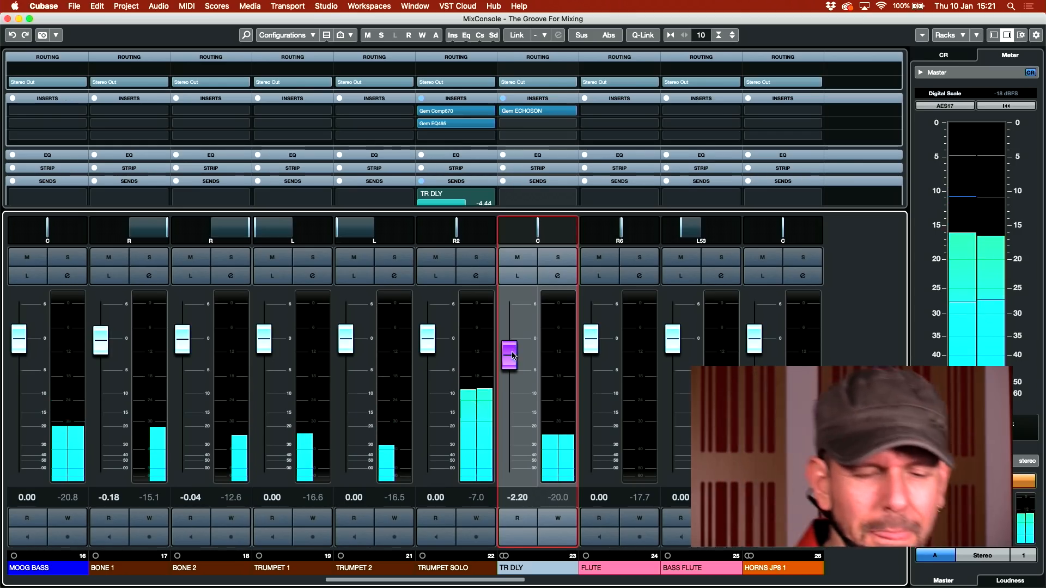
{"action": "left_click_drag", "start_coordinate": [514, 356], "coordinate": [512, 356]}
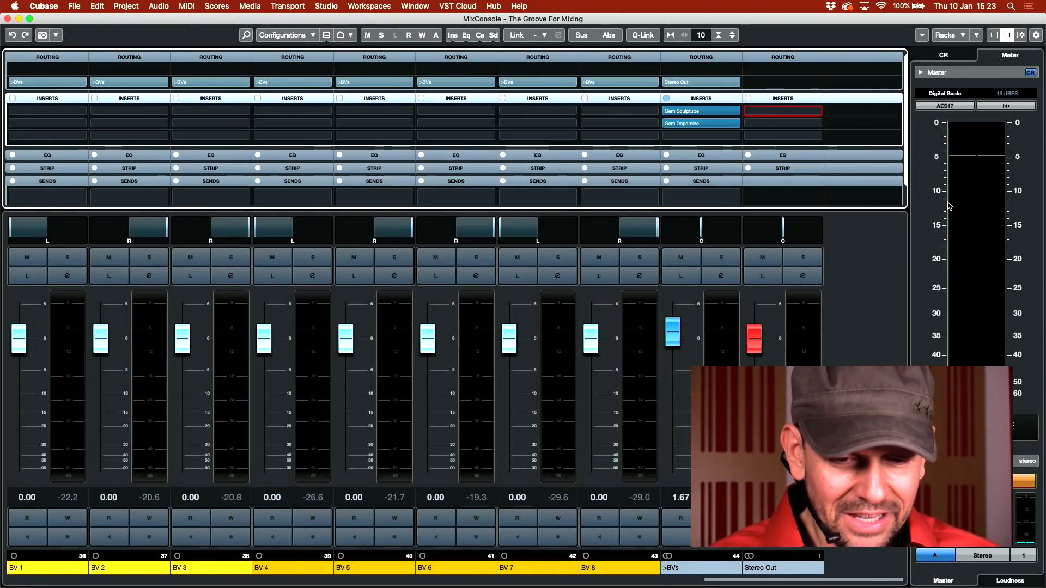
Play the full mix and load Gem TAPEDESK in the first insert slot of Stereo Out
{"action": "key", "text": "space"}
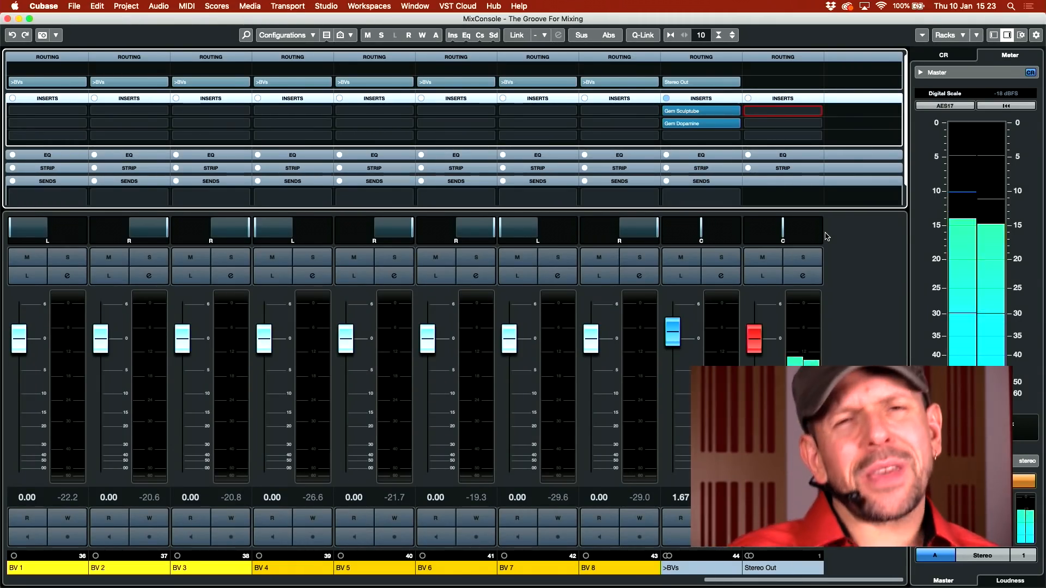
{"action": "key", "text": "space"}
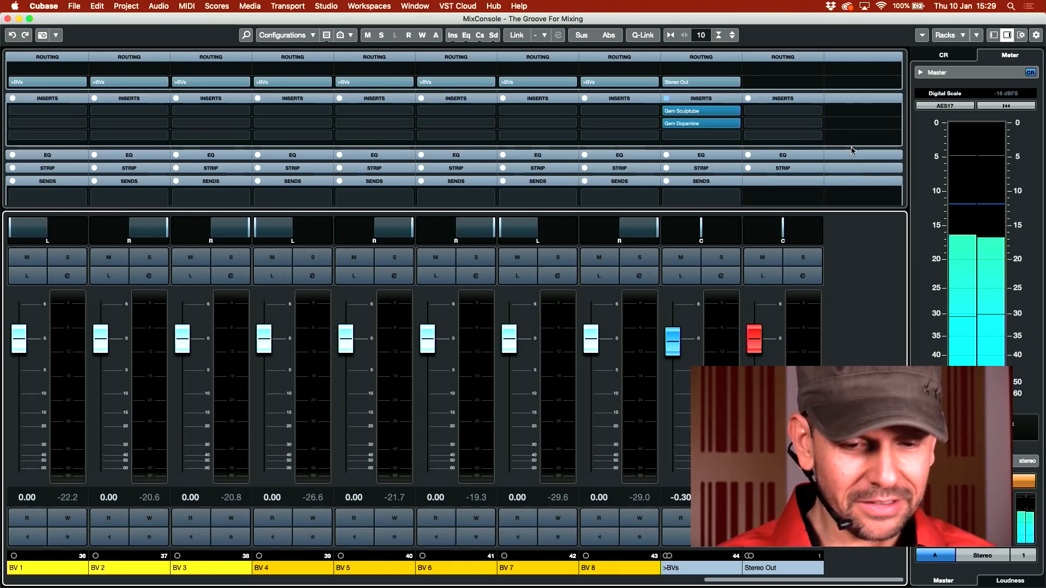
{"action": "left_click", "coordinate": [818, 111]}
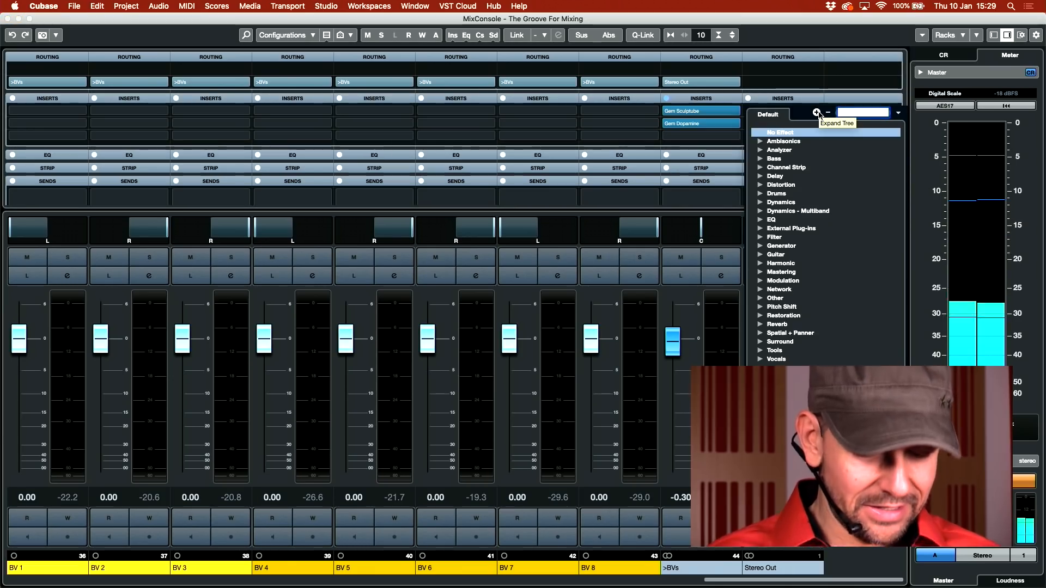
{"action": "type", "text": "gem"}
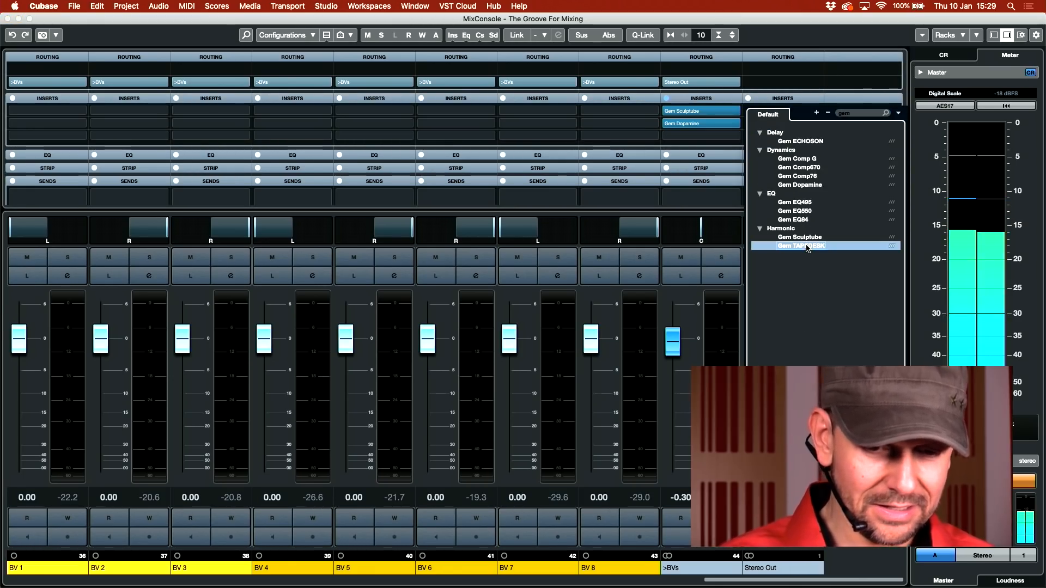
{"action": "left_click", "coordinate": [807, 248]}
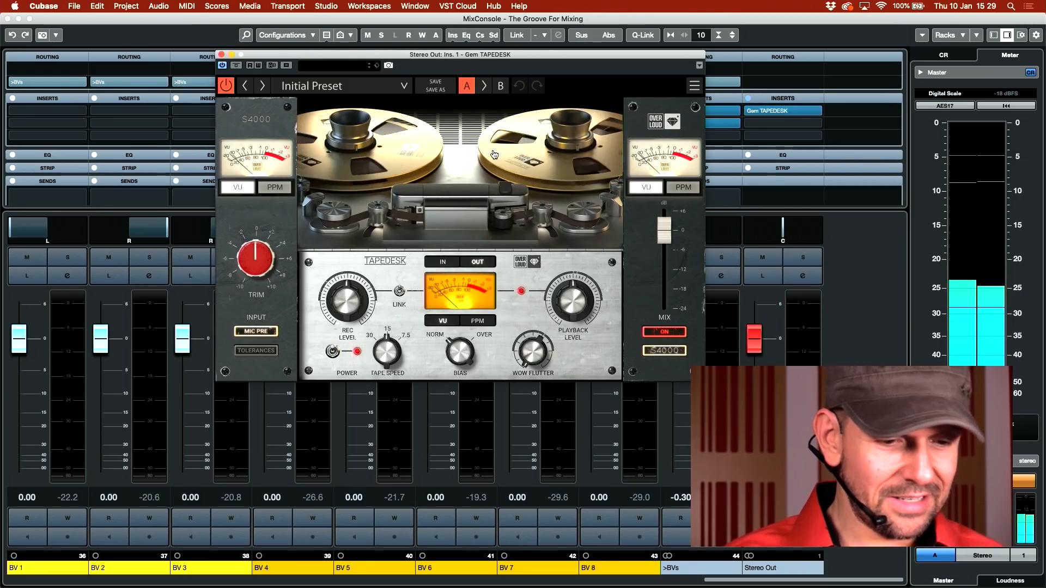
Compare the TAPEDESK bypassed and active on the mix, and switch off its red-lit control between the central meter and the playback level
{"action": "left_click", "coordinate": [236, 65]}
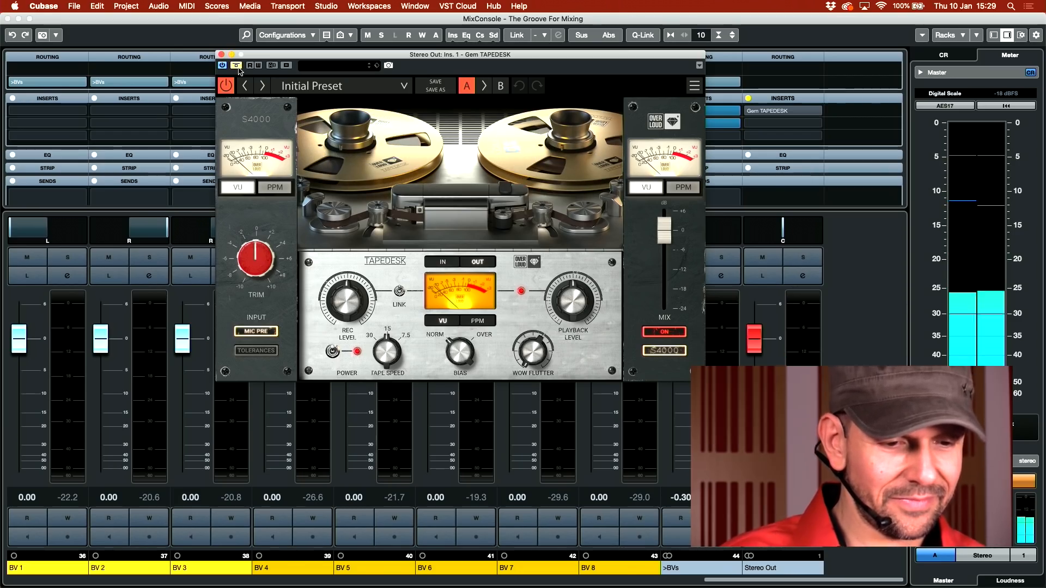
{"action": "left_click", "coordinate": [238, 66]}
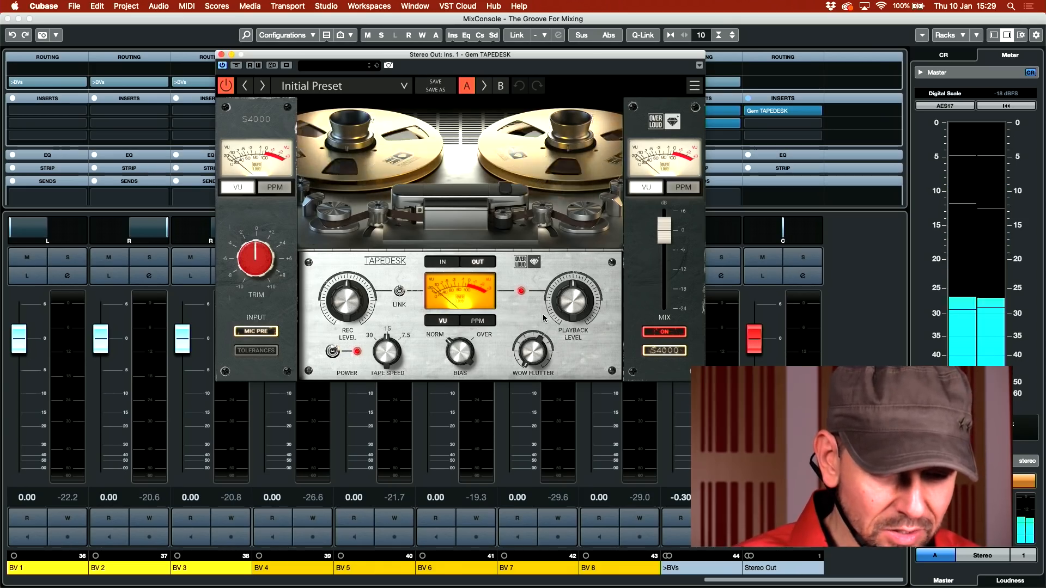
{"action": "left_click", "coordinate": [521, 291]}
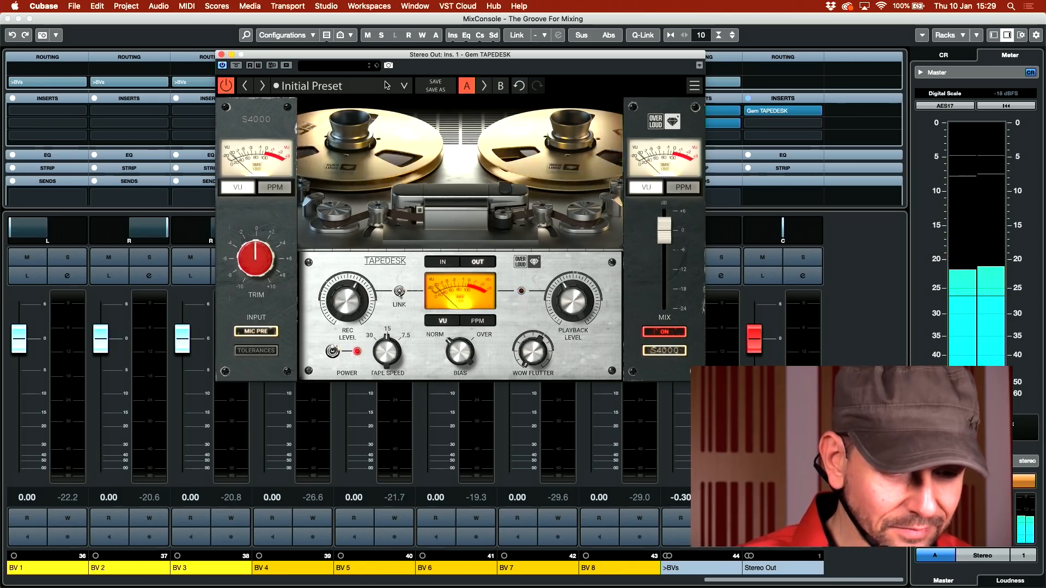
A/B the playing mix by repeatedly bypassing and reactivating TAPEDESK on Stereo Out, leave it active, and stop playback
{"action": "left_click", "coordinate": [236, 66]}
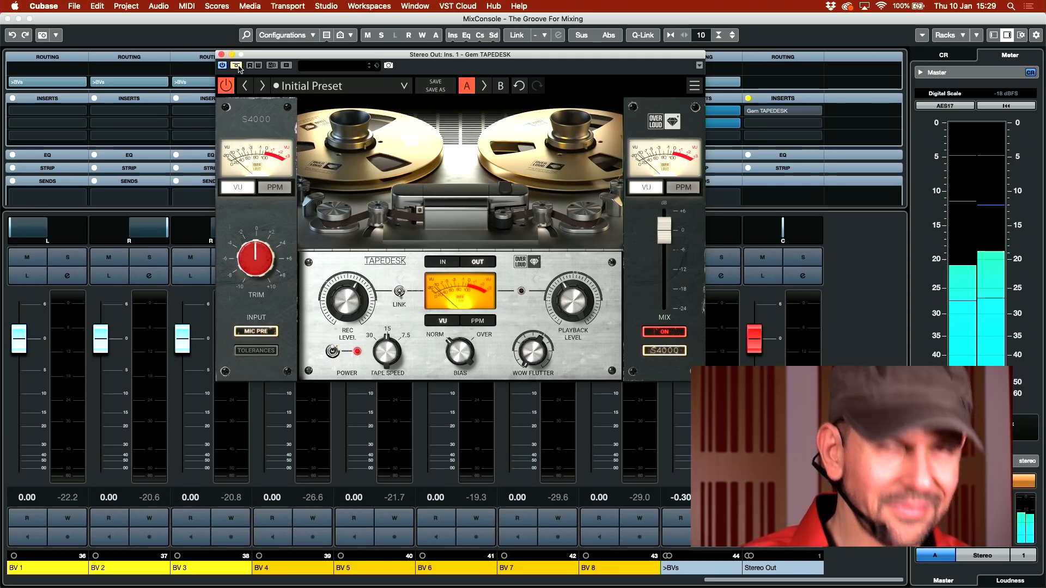
{"action": "left_click", "coordinate": [237, 65]}
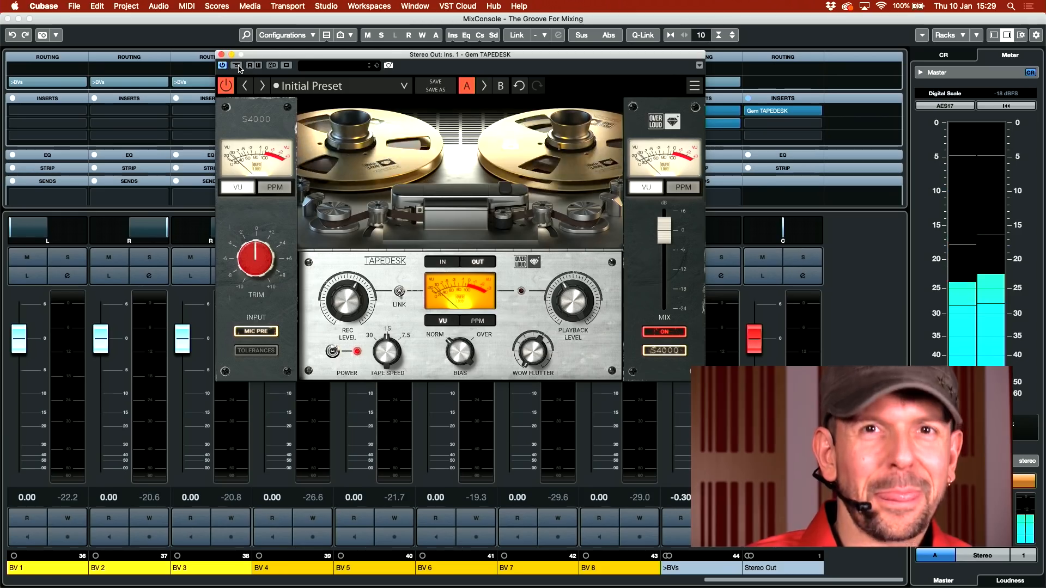
{"action": "left_click", "coordinate": [236, 65]}
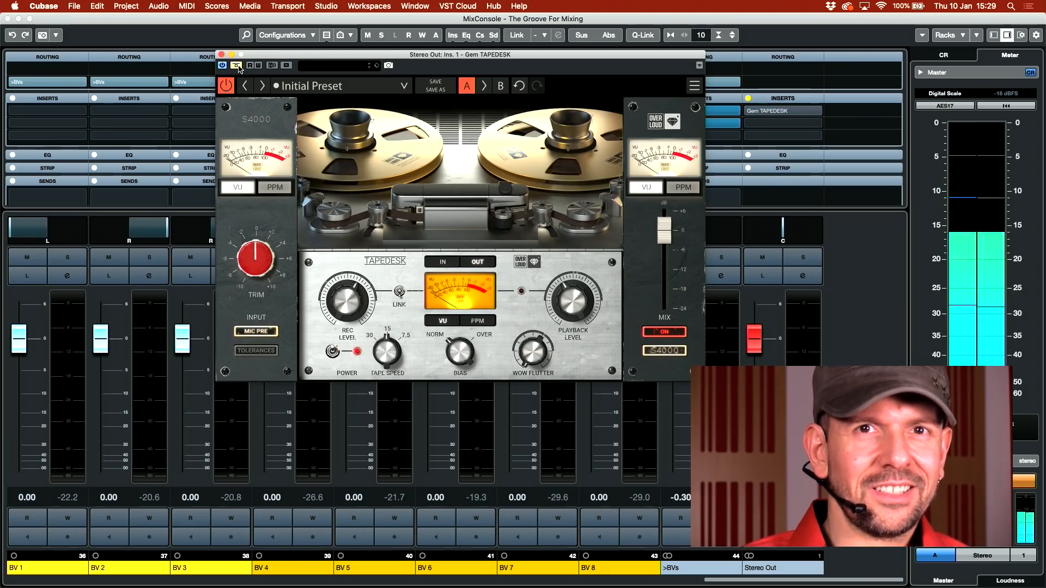
{"action": "left_click", "coordinate": [236, 65]}
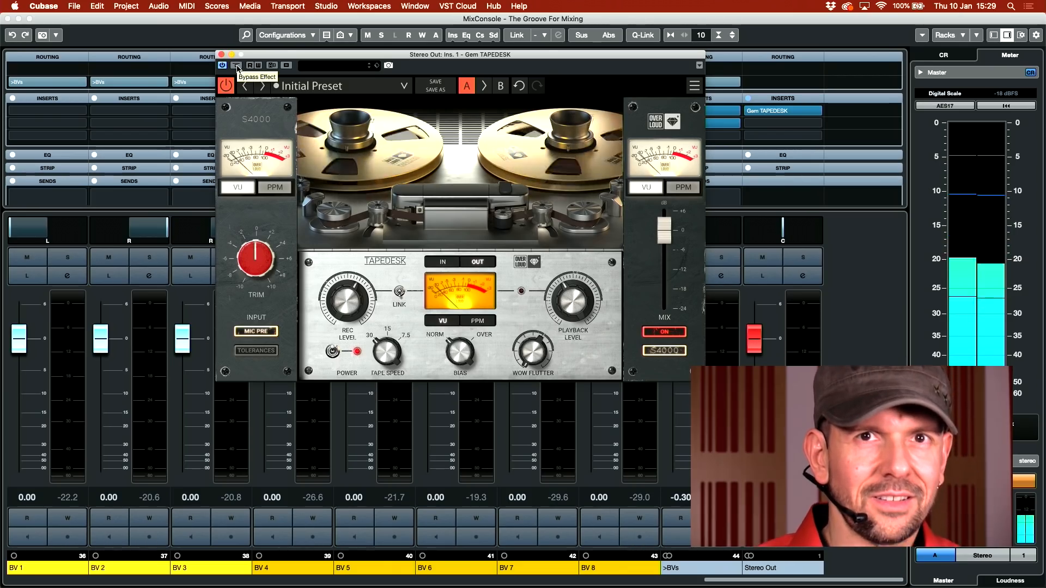
{"action": "left_click", "coordinate": [236, 65]}
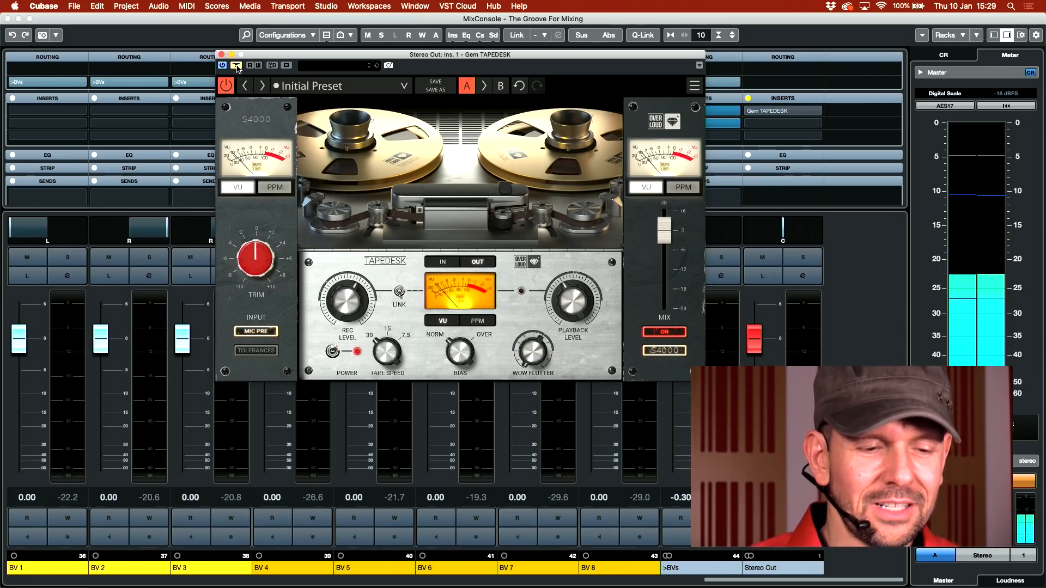
{"action": "left_click", "coordinate": [237, 66]}
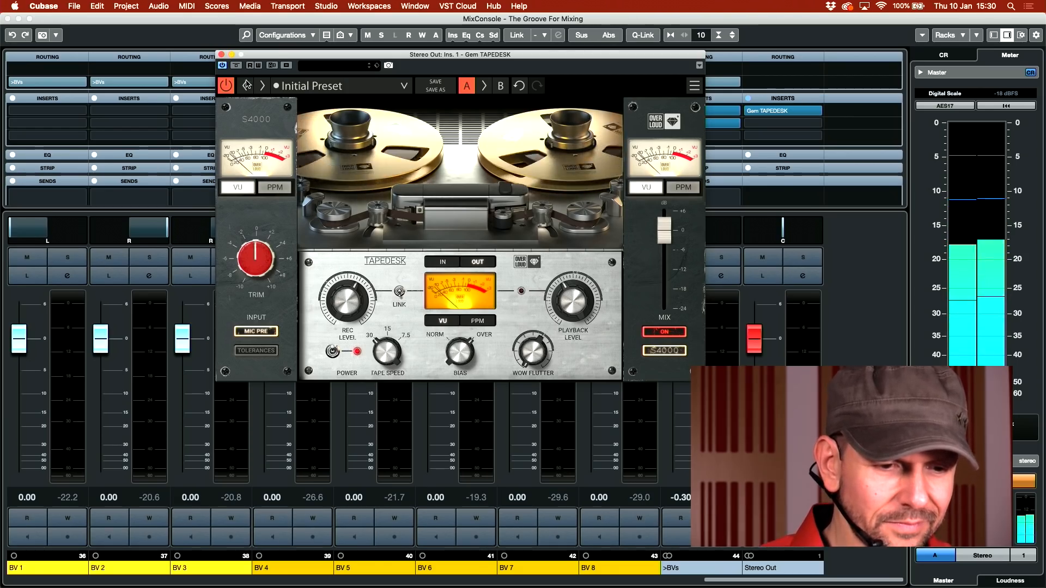
{"action": "left_click", "coordinate": [236, 65]}
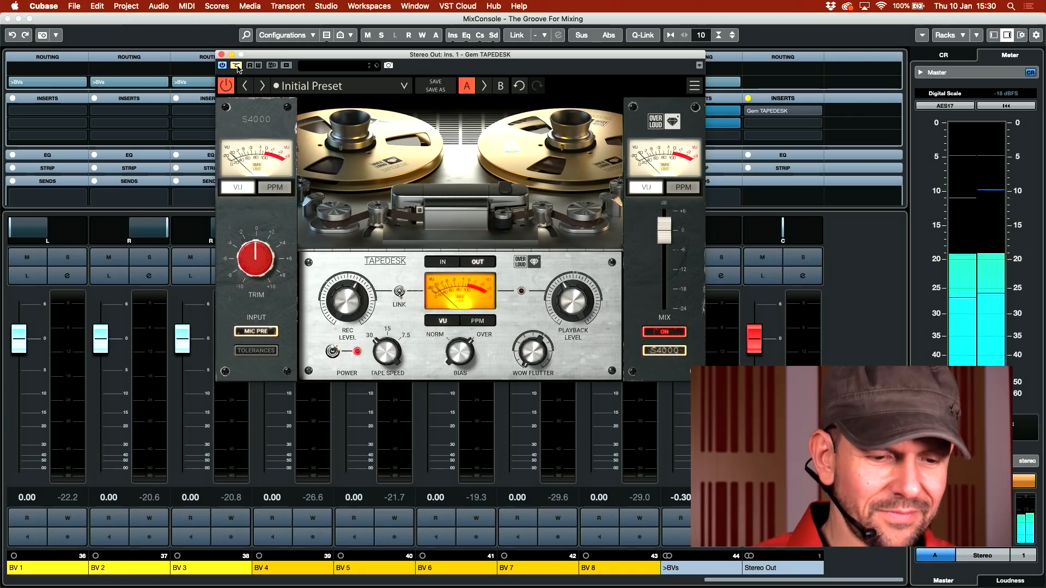
{"action": "left_click", "coordinate": [237, 66]}
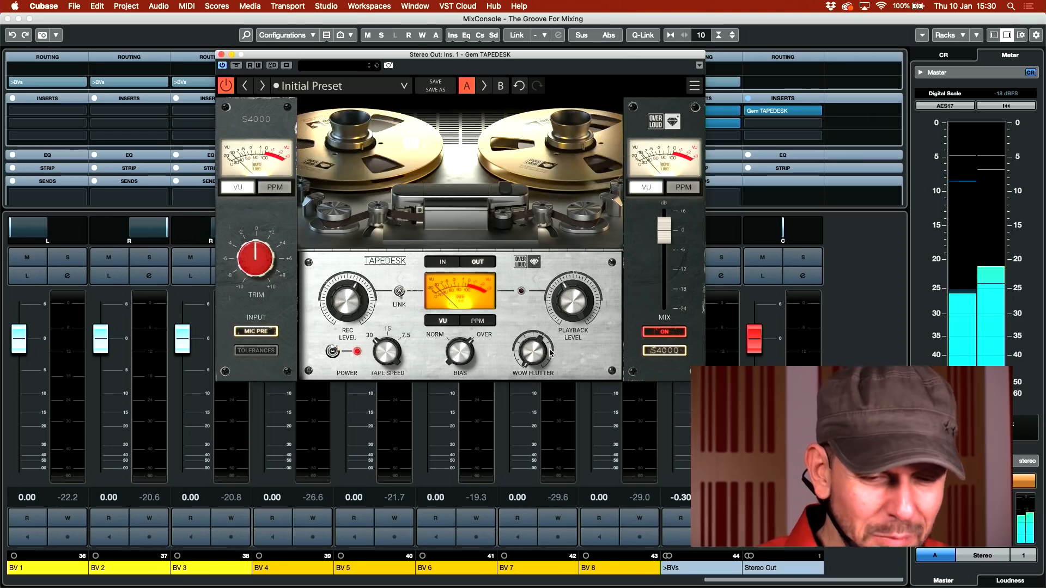
{"action": "key", "text": "space"}
Restart playback and compare another passage of the mix with TAPEDESK bypassed and active, ending with the effect active
{"action": "key", "text": "space"}
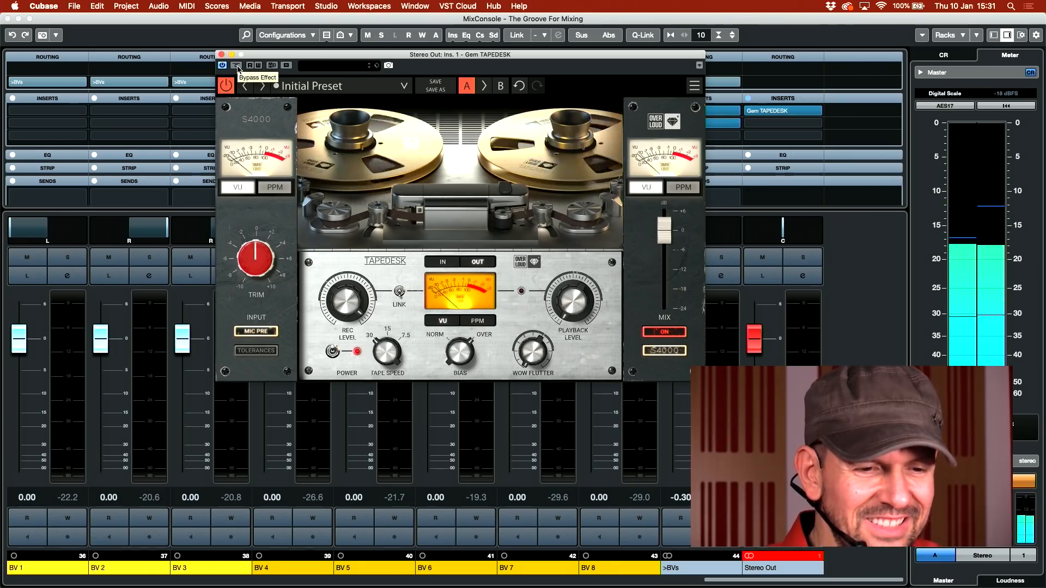
{"action": "left_click", "coordinate": [237, 65]}
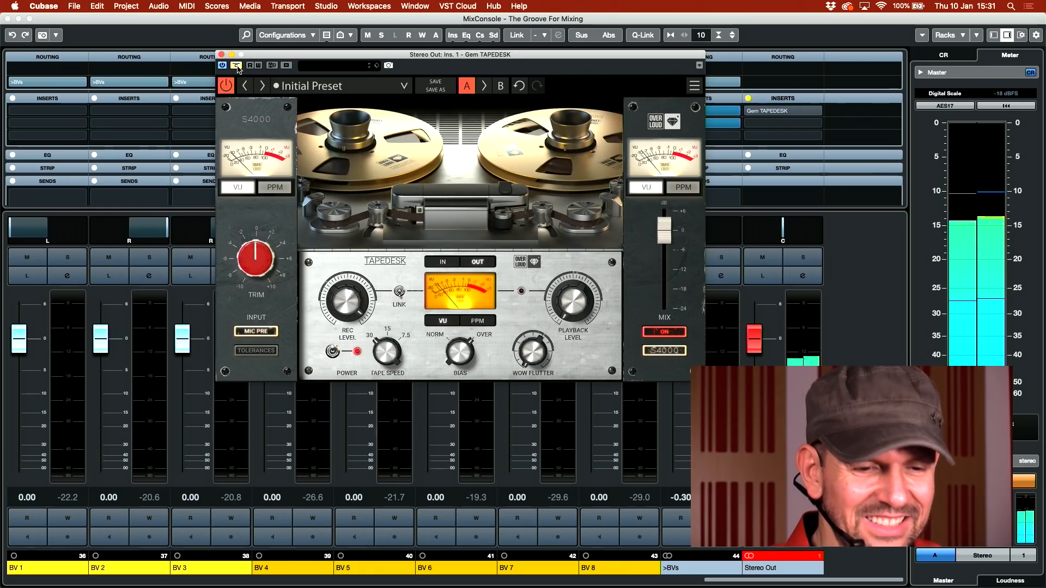
{"action": "left_click", "coordinate": [236, 66]}
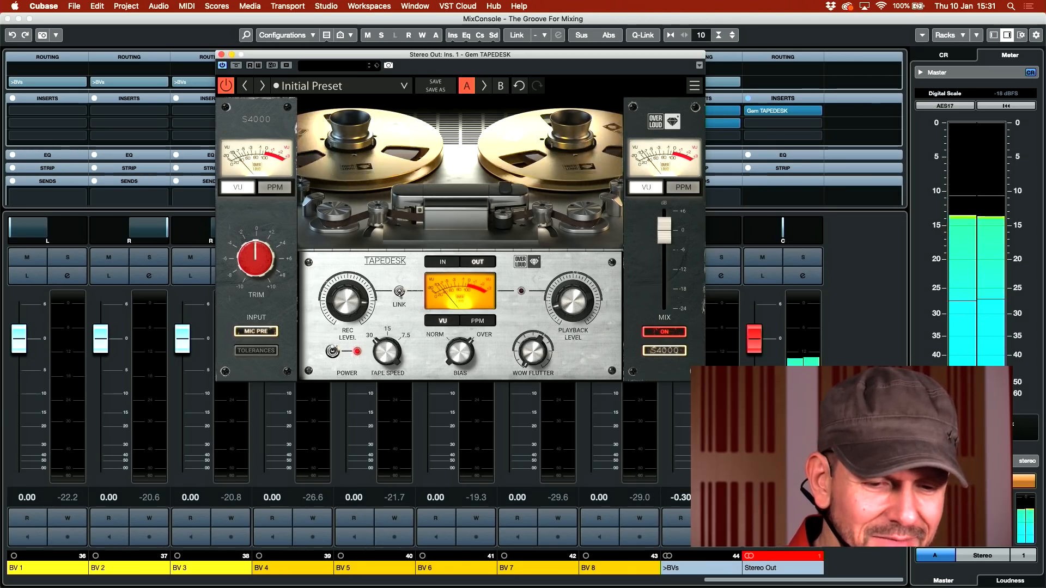
{"action": "left_click", "coordinate": [236, 65]}
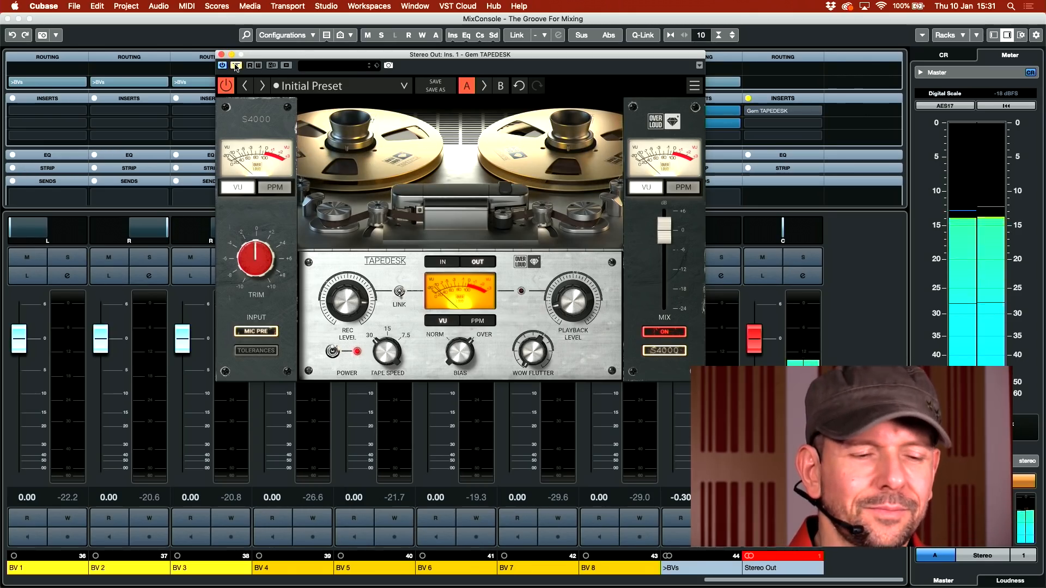
{"action": "left_click", "coordinate": [236, 65]}
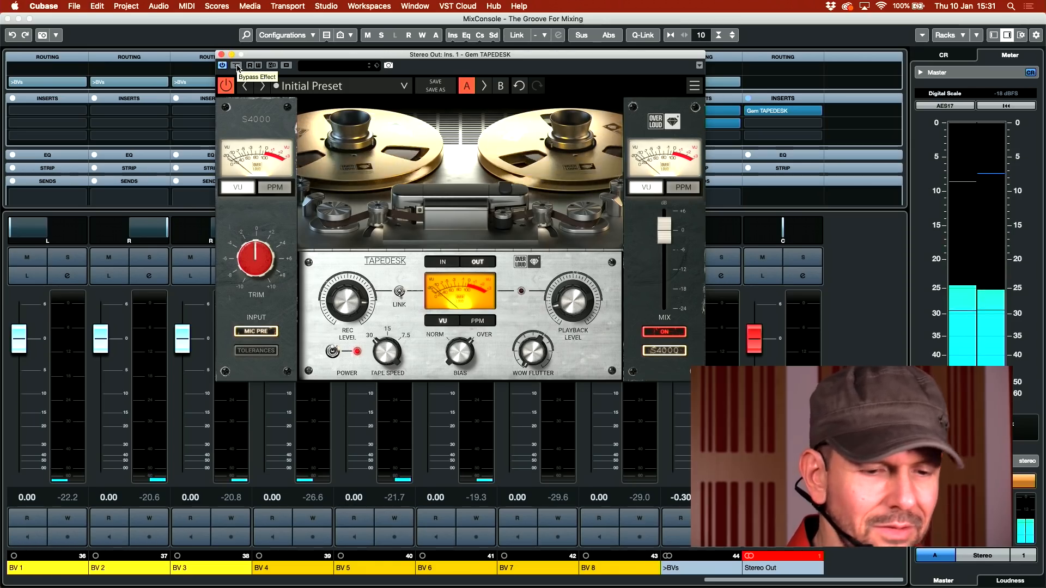
{"action": "left_click", "coordinate": [237, 66]}
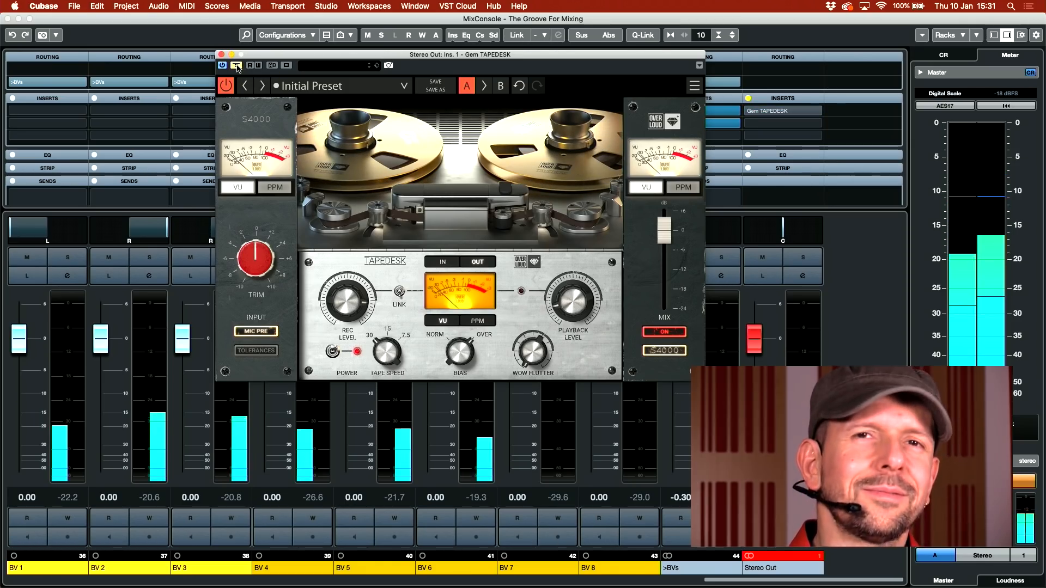
{"action": "left_click", "coordinate": [237, 66]}
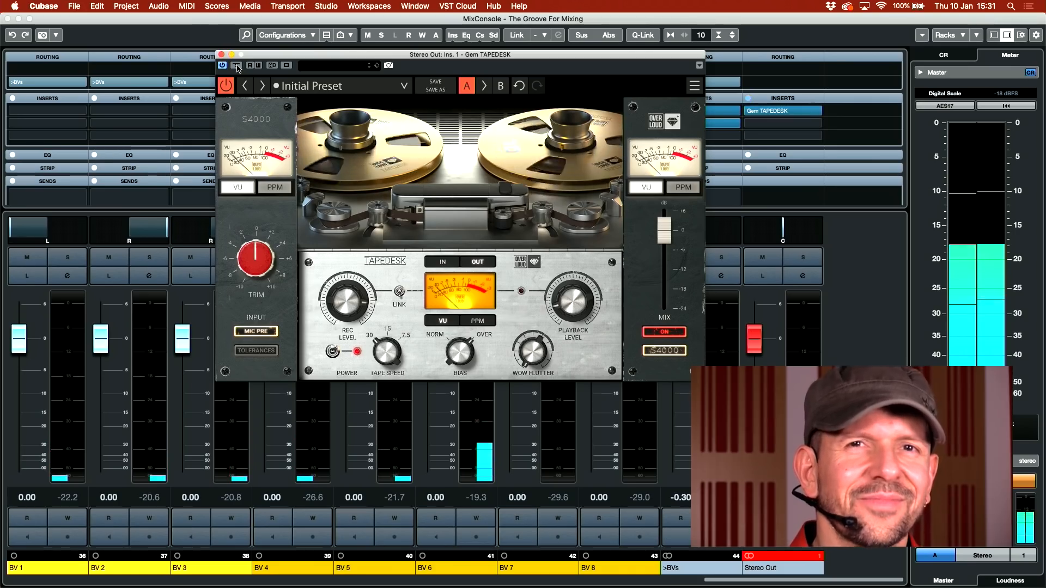